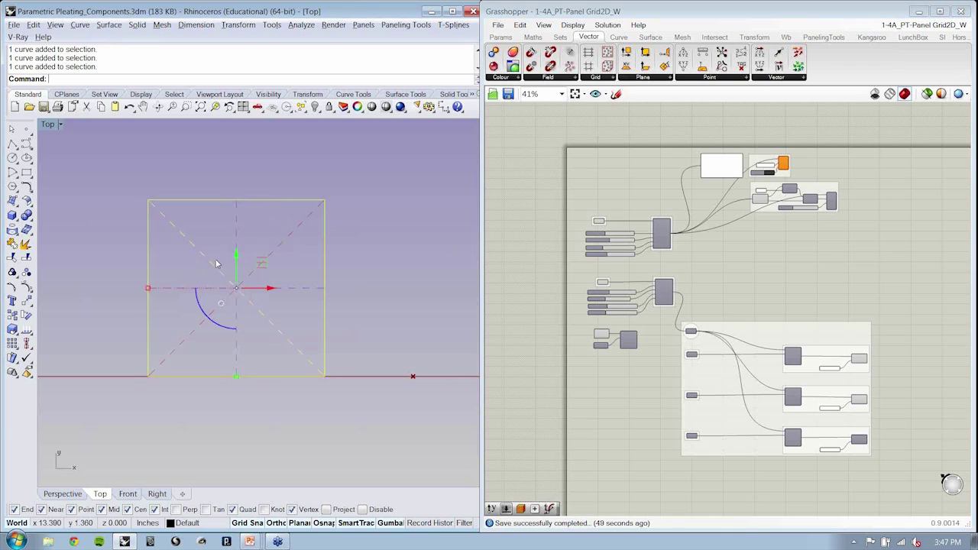
# Step: Copy the square outline and its two diagonals to an empty area below the original square
pyautogui.keyDown('shift'); pyautogui.click(295, 232); pyautogui.keyUp('shift')
pyautogui.scroll(-4, 270, 297)
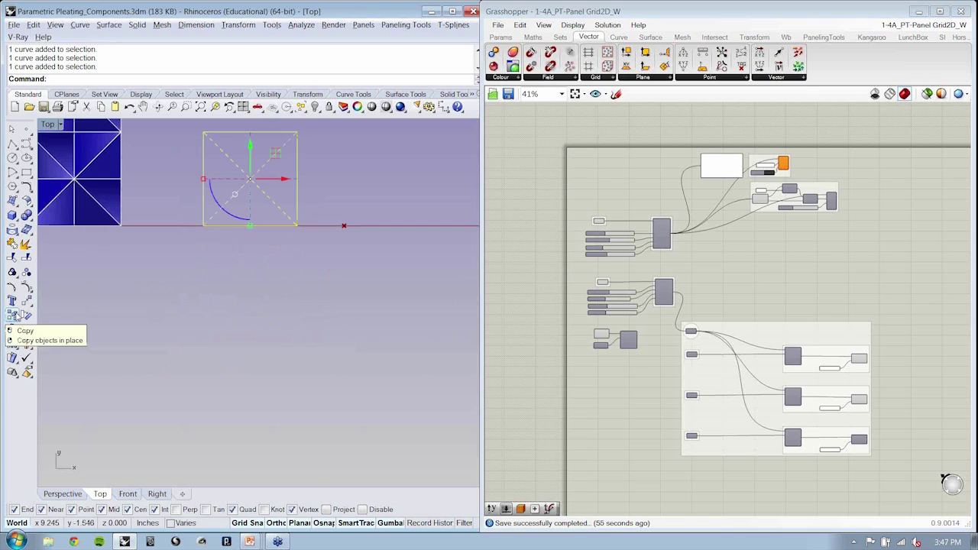
pyautogui.click(13, 316)
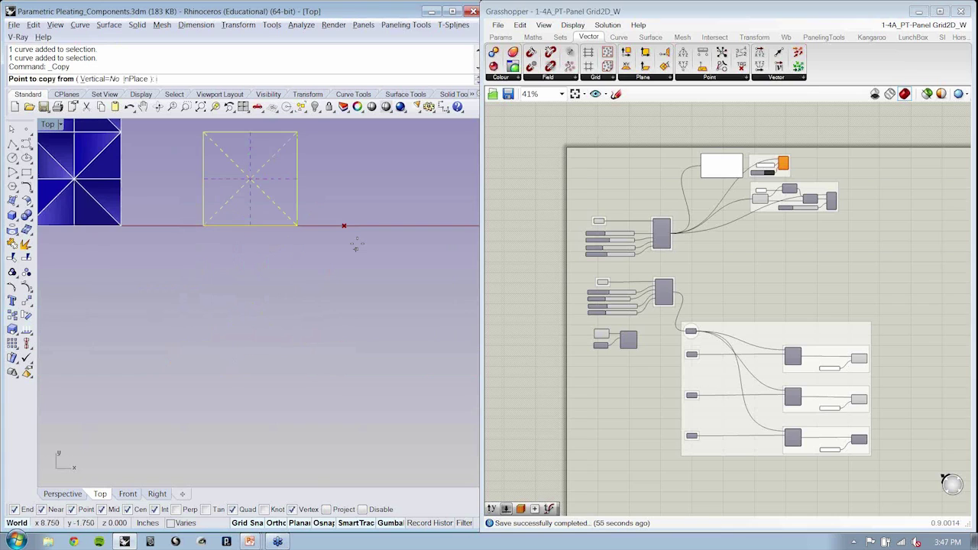
pyautogui.scroll(-1, 346, 214)
pyautogui.scroll(-1, 346, 214)
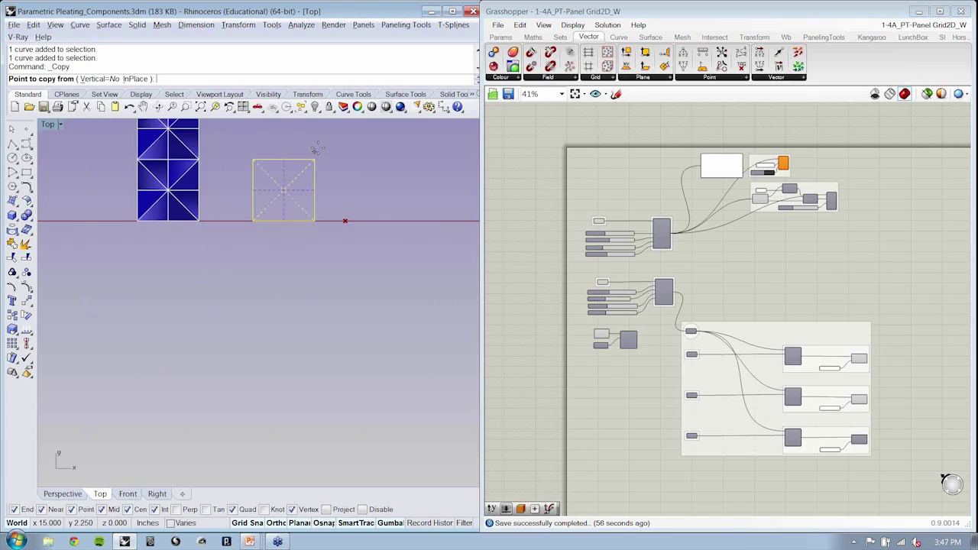
pyautogui.click(313, 153)
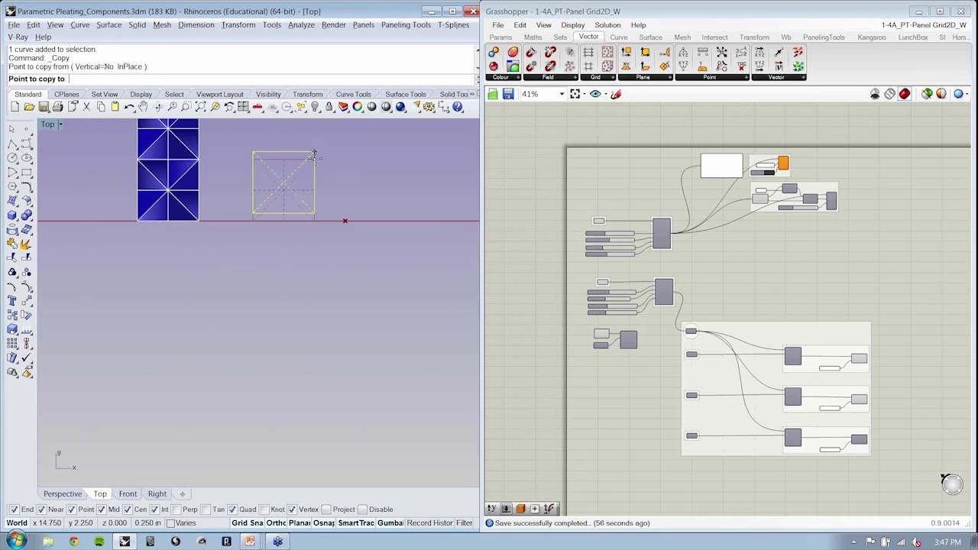
pyautogui.click(314, 297)
pyautogui.press('Return')
pyautogui.scroll(6, 301, 408)
pyautogui.scroll(6, 302, 411)
pyautogui.moveTo(302, 412); pyautogui.dragTo(337, 353, button='right')
pyautogui.click(296, 312)
pyautogui.press('Escape')
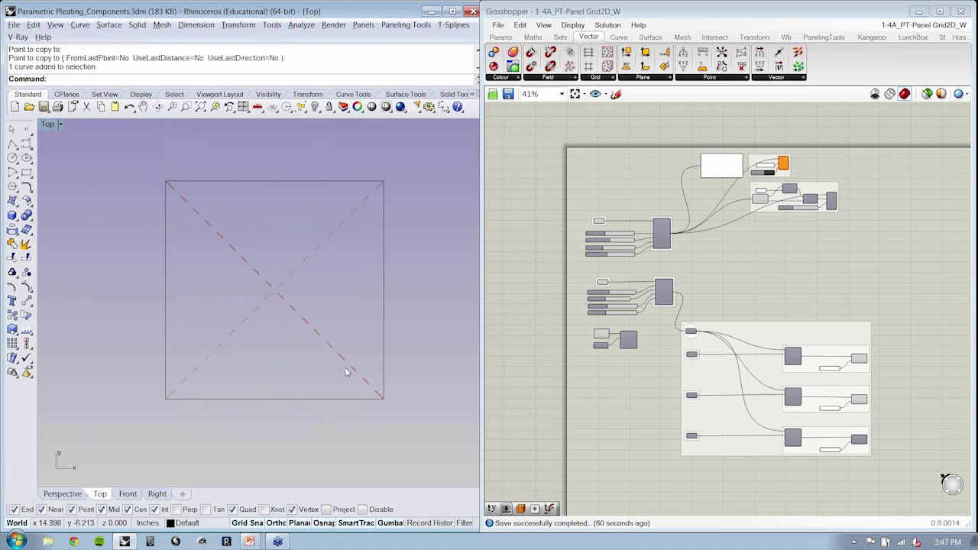
pyautogui.scroll(-6, 270, 201)
pyautogui.moveTo(270, 202); pyautogui.dragTo(269, 337, button='right')
pyautogui.moveTo(270, 397); pyautogui.dragTo(282, 285, button='right')
pyautogui.scroll(3, 282, 289)
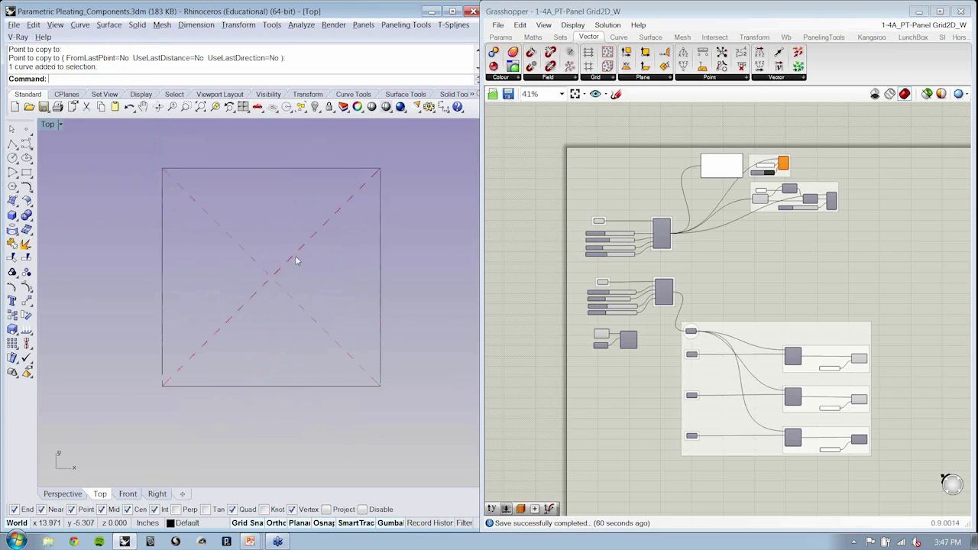
pyautogui.scroll(2, 309, 276)
pyautogui.moveTo(324, 293); pyautogui.dragTo(298, 273, button='right')
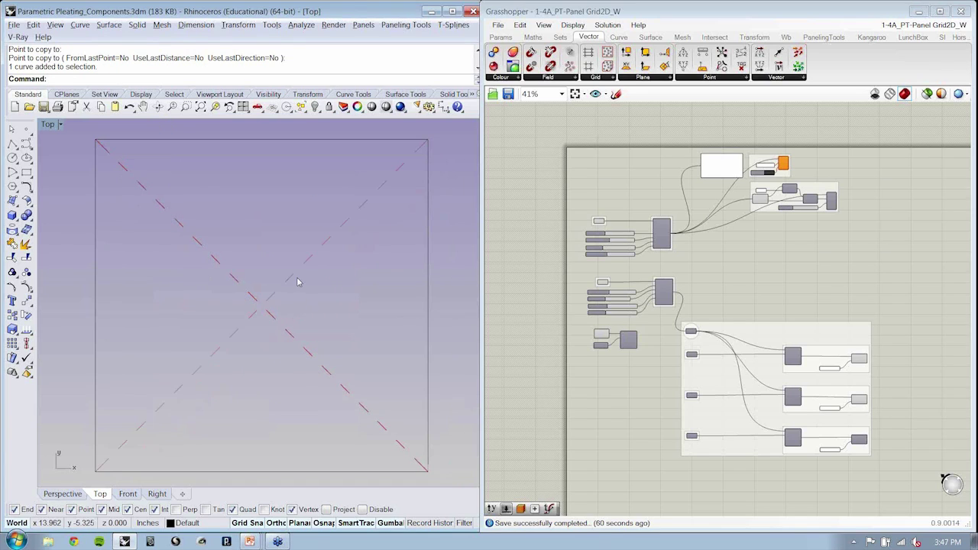
pyautogui.click(288, 279)
pyautogui.keyDown('shift'); pyautogui.click(335, 377); pyautogui.keyUp('shift')
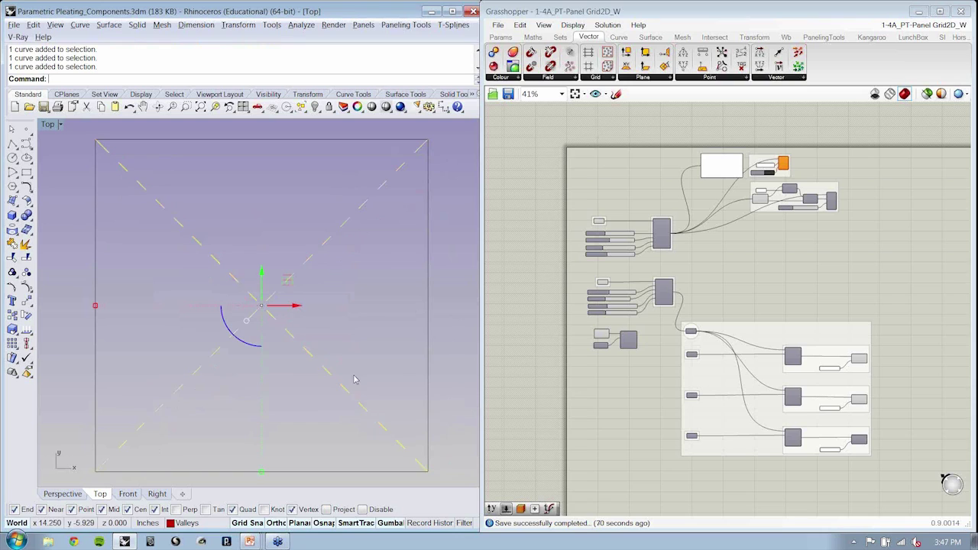
pyautogui.click(351, 360)
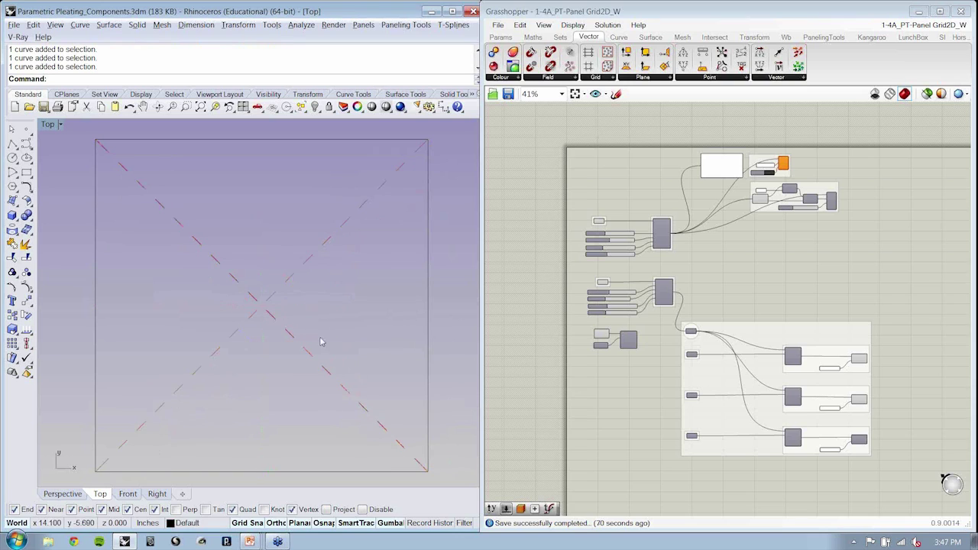
pyautogui.moveTo(317, 319); pyautogui.dragTo(177, 338)
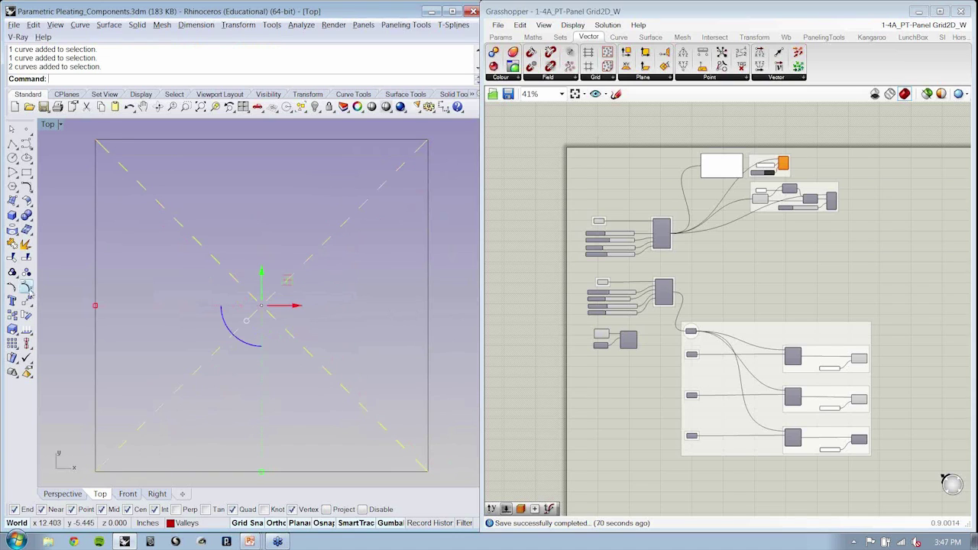
pyautogui.press('F10')
pyautogui.press('Escape')
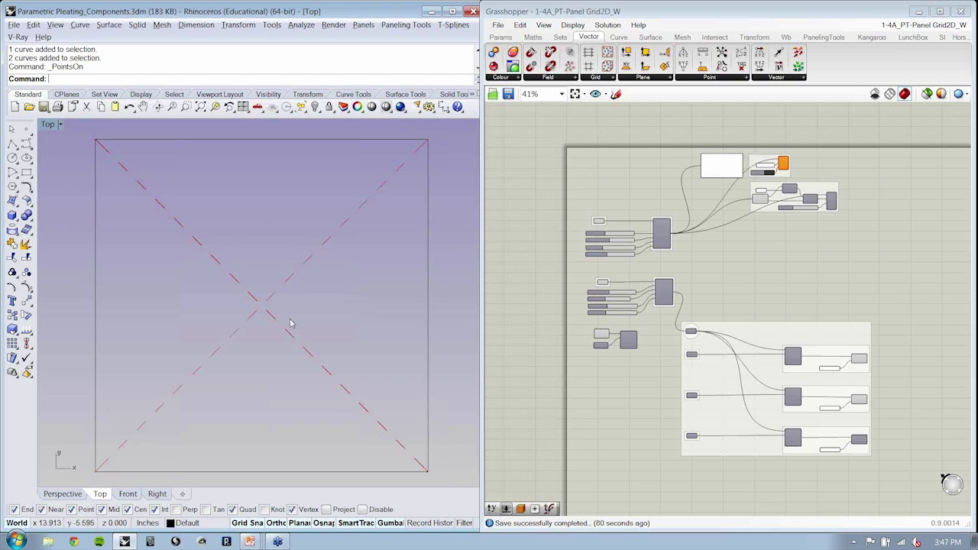
# Step: Split the copied square's diagonals where they cross so that each becomes two separate curves
pyautogui.click(238, 282)
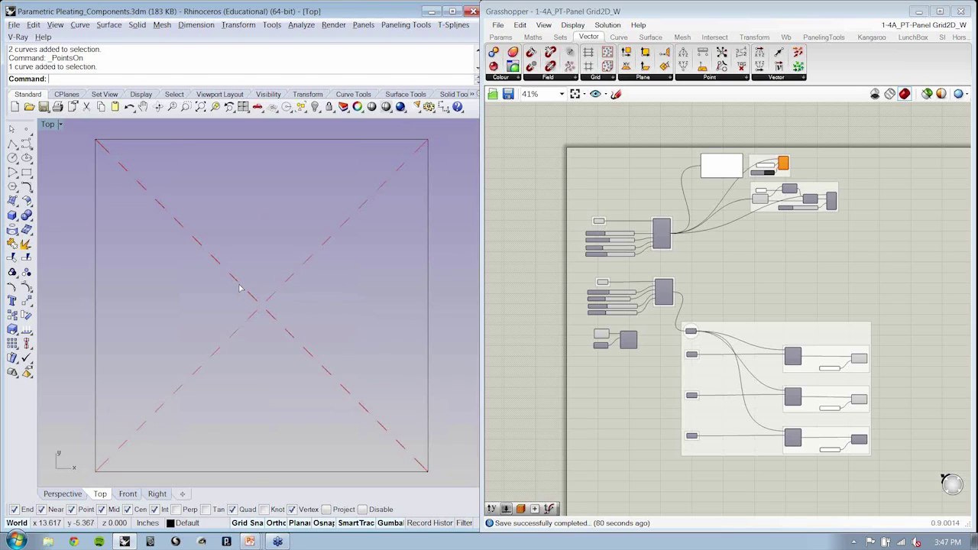
pyautogui.click(26, 259)
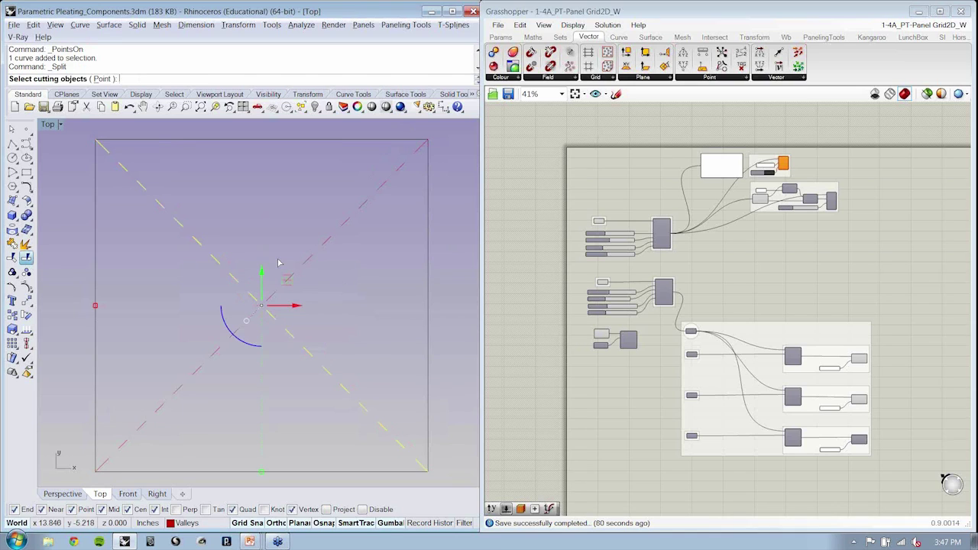
pyautogui.click(312, 261)
pyautogui.press('Return')
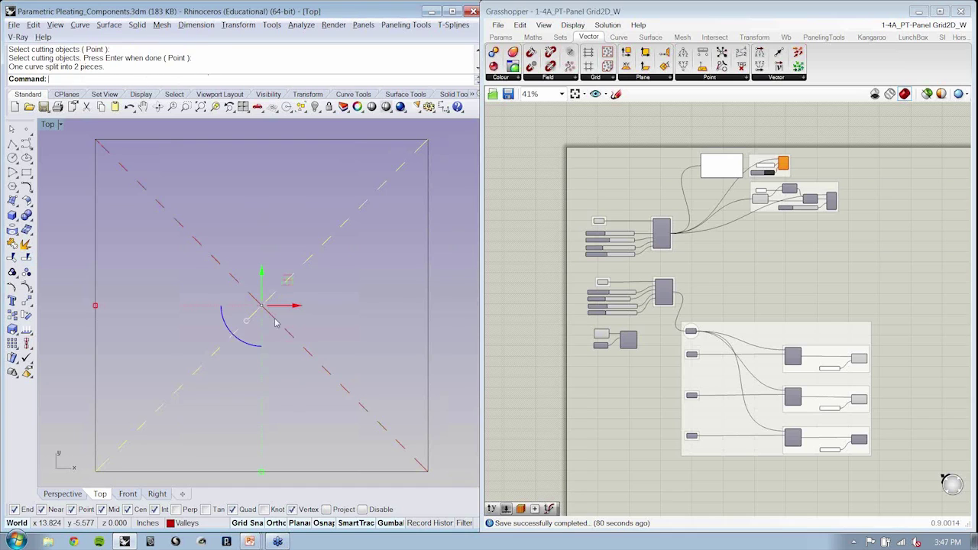
# Step: Try moving the shared centre point of the four diagonal pieces toward the square's right edge with edit points, and undo it
pyautogui.click(315, 305)
pyautogui.moveTo(314, 302); pyautogui.dragTo(233, 320)
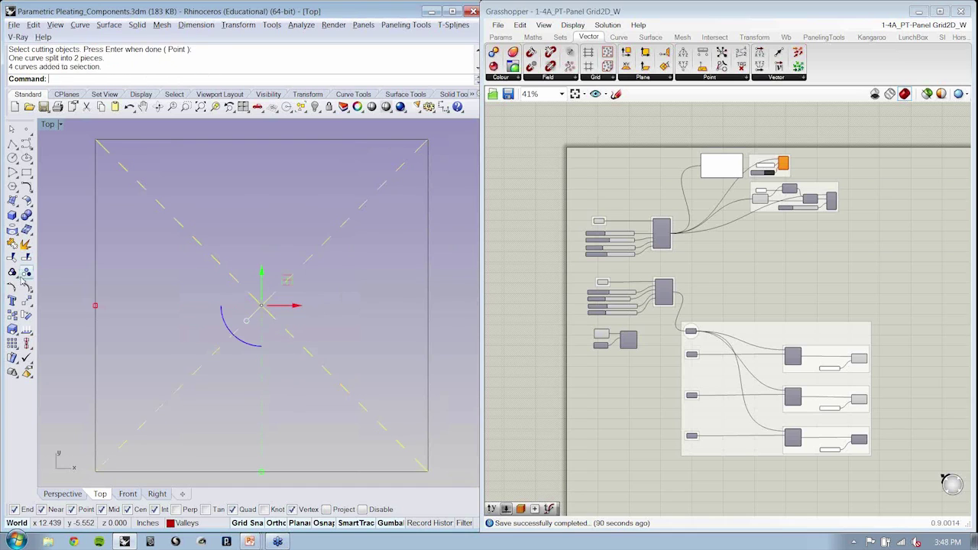
pyautogui.click(13, 287)
pyautogui.moveTo(162, 283); pyautogui.dragTo(318, 306)
pyautogui.scroll(-3, 184, 305)
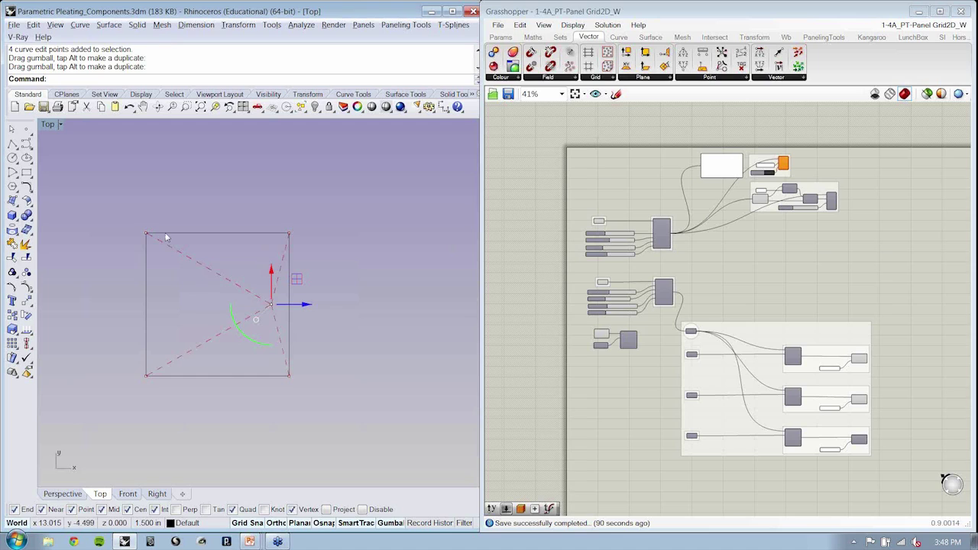
pyautogui.hotkey('ctrl', 'z')
pyautogui.hotkey('ctrl', 'z')
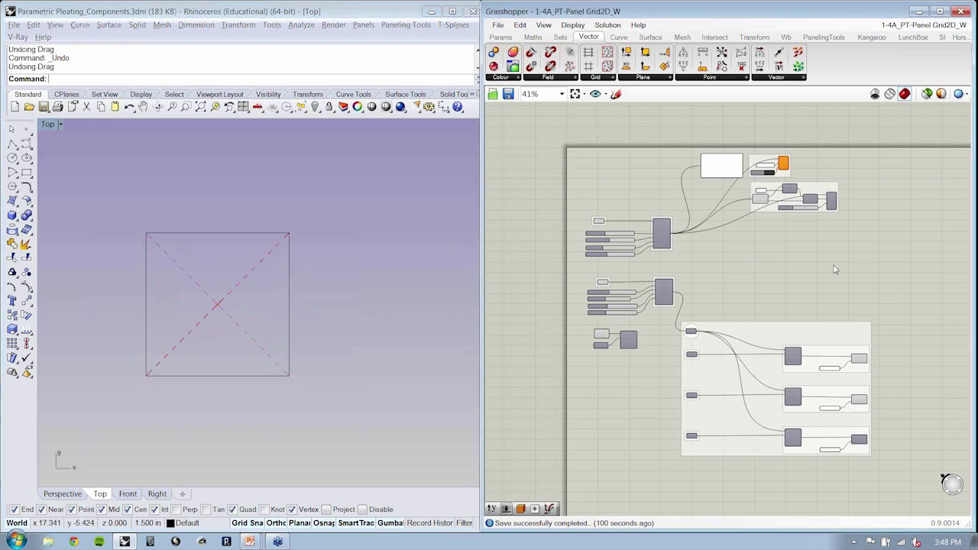
# Step: Switch to Grasshopper and create a new document
pyautogui.moveTo(710, 298); pyautogui.dragTo(719, 252, button='right')
pyautogui.click(498, 25)
pyautogui.click(505, 37)
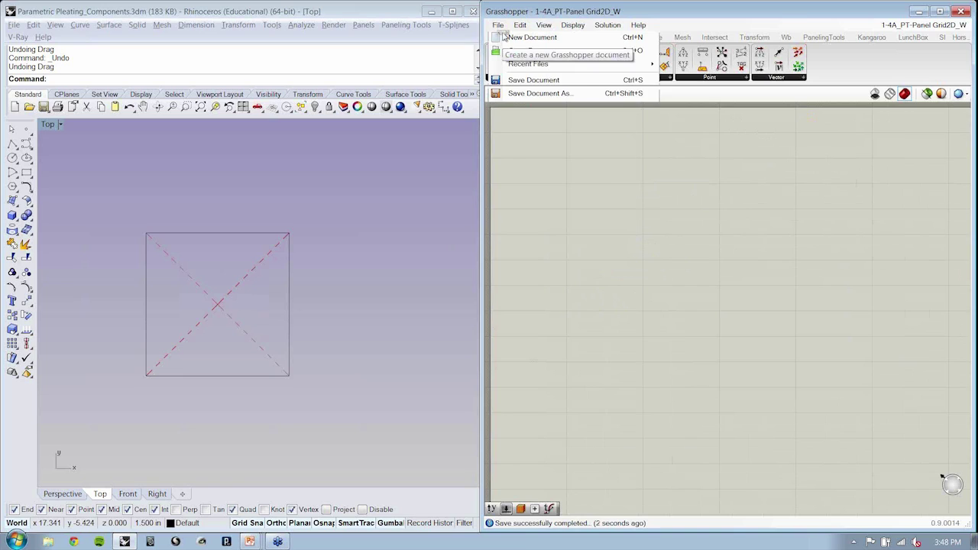
pyautogui.click(505, 37)
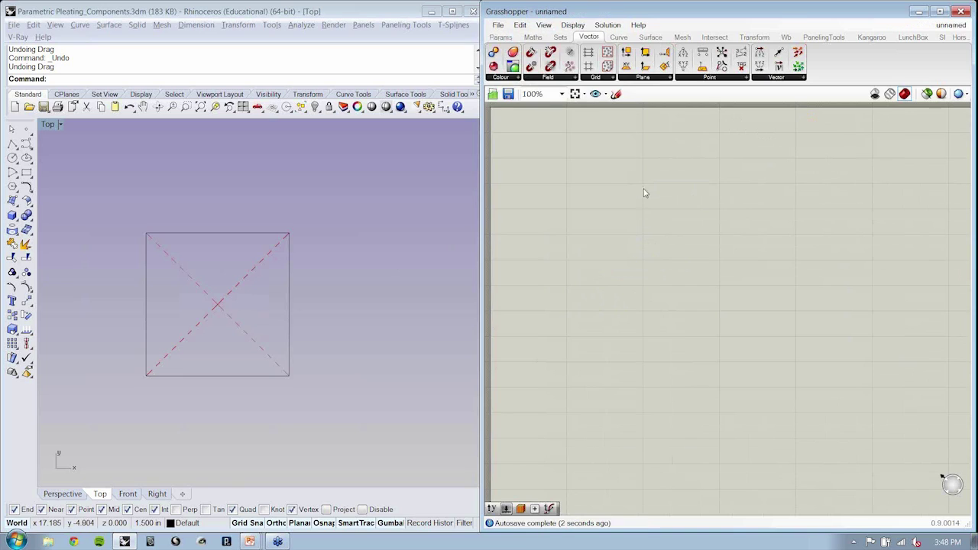
# Step: Place a PanelingTools Morph 2D Mean component on the canvas, leaving free space beside its inputs
pyautogui.click(820, 37)
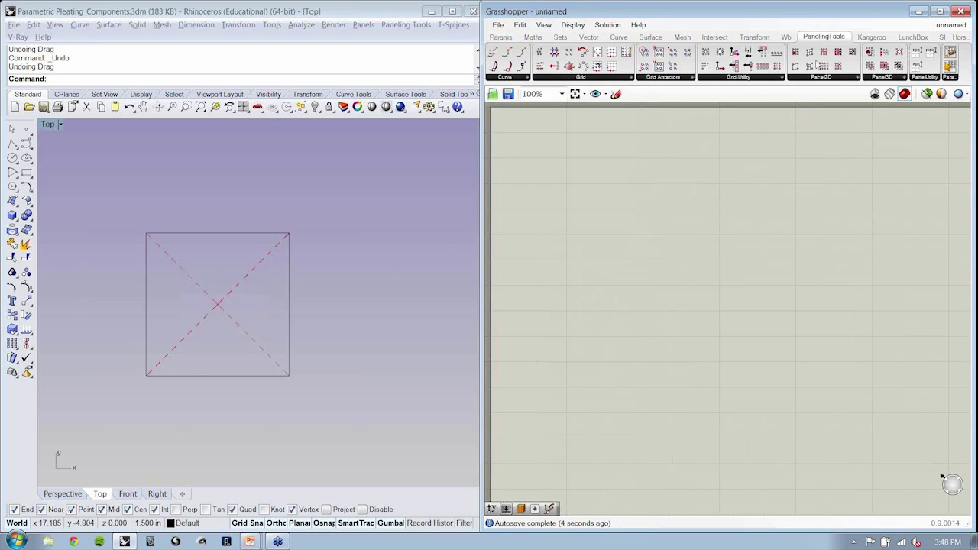
pyautogui.click(824, 79)
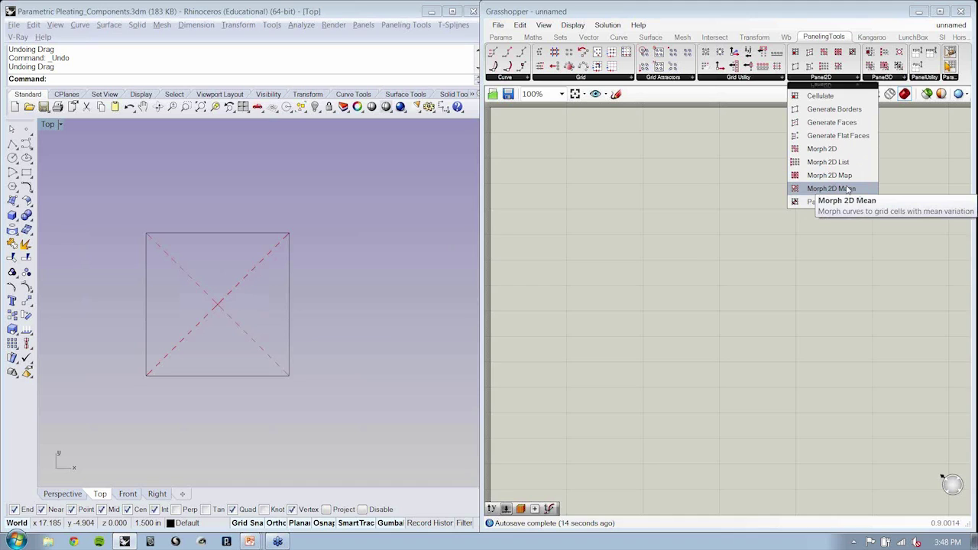
pyautogui.click(848, 188)
pyautogui.click(678, 237)
pyautogui.scroll(1, 678, 241)
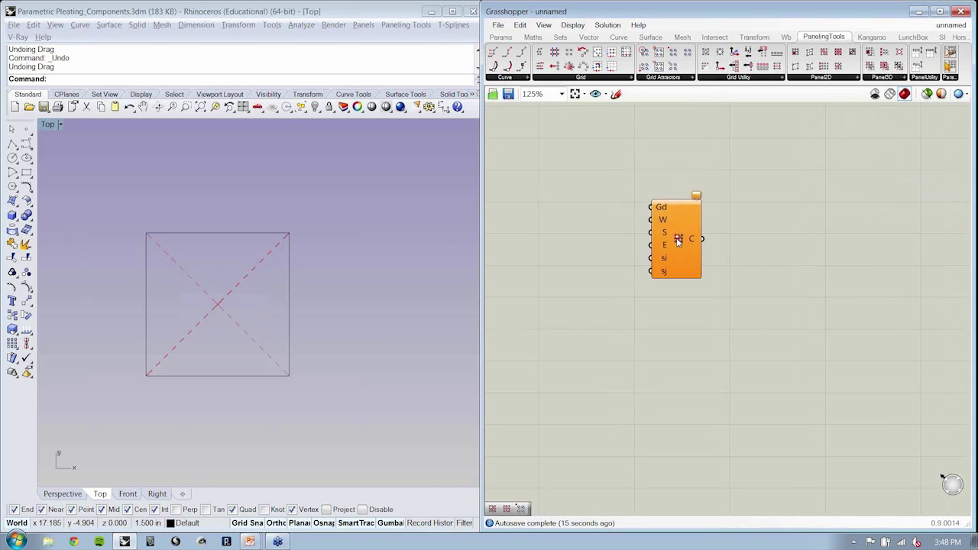
pyautogui.scroll(2, 678, 242)
pyautogui.moveTo(678, 242); pyautogui.dragTo(701, 262, button='right')
pyautogui.moveTo(701, 260); pyautogui.dragTo(780, 245)
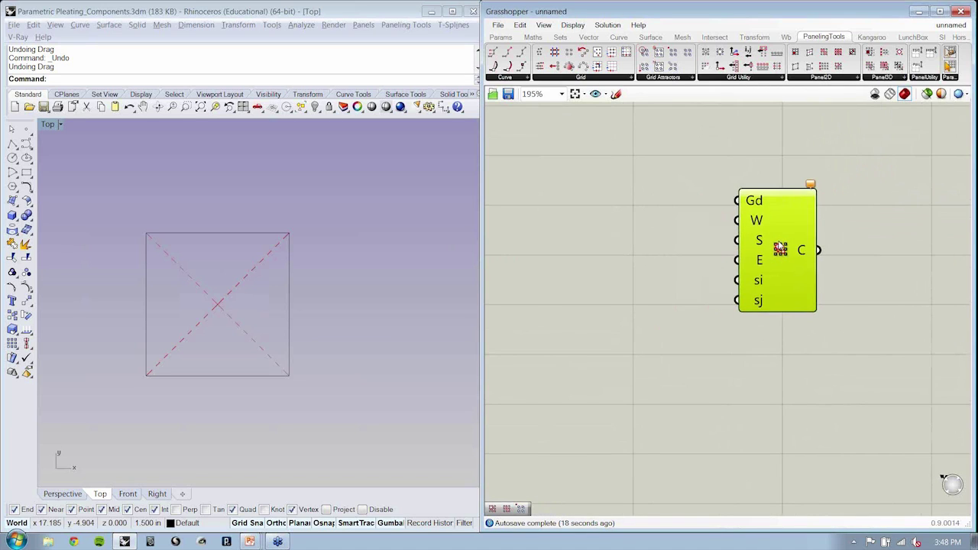
pyautogui.click(876, 218)
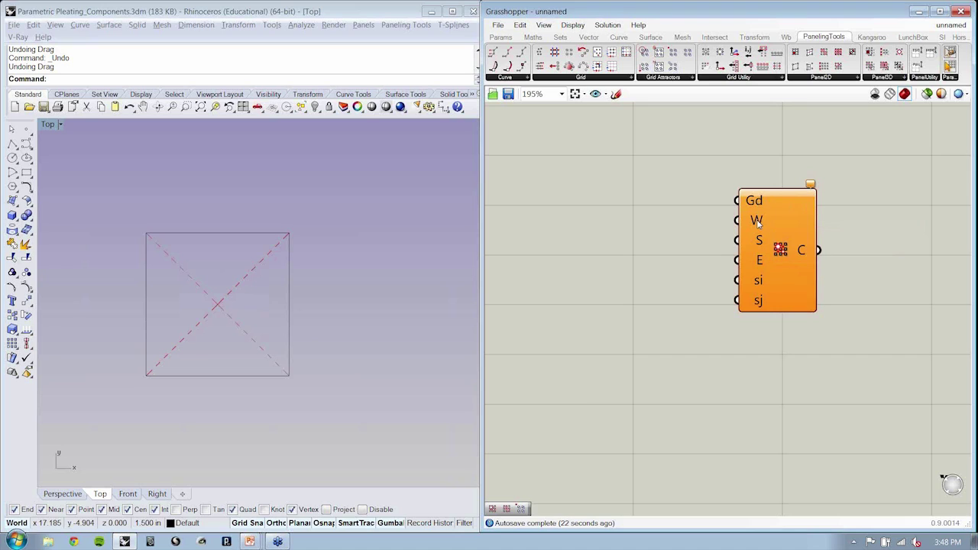
pyautogui.moveTo(758, 223)
pyautogui.moveTo(759, 248)
pyautogui.moveTo(646, 274); pyautogui.dragTo(687, 291, button='right')
# Step: Switch to Rhino and copy the square with its split diagonals 2.75 in to the right
pyautogui.moveTo(373, 292); pyautogui.dragTo(308, 257, button='right')
pyautogui.scroll(-4, 308, 257)
pyautogui.moveTo(288, 184); pyautogui.dragTo(134, 332)
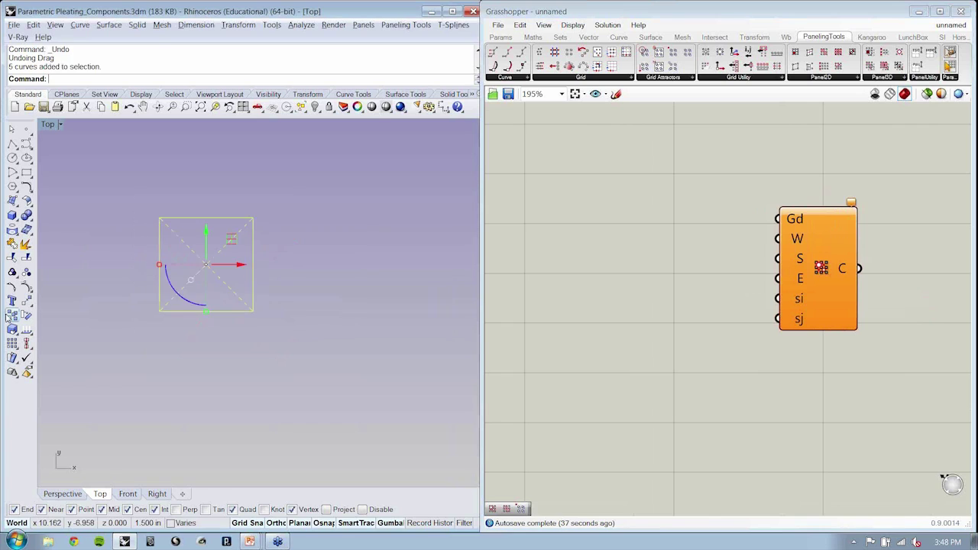
pyautogui.click(12, 315)
pyautogui.click(160, 344)
pyautogui.click(286, 343)
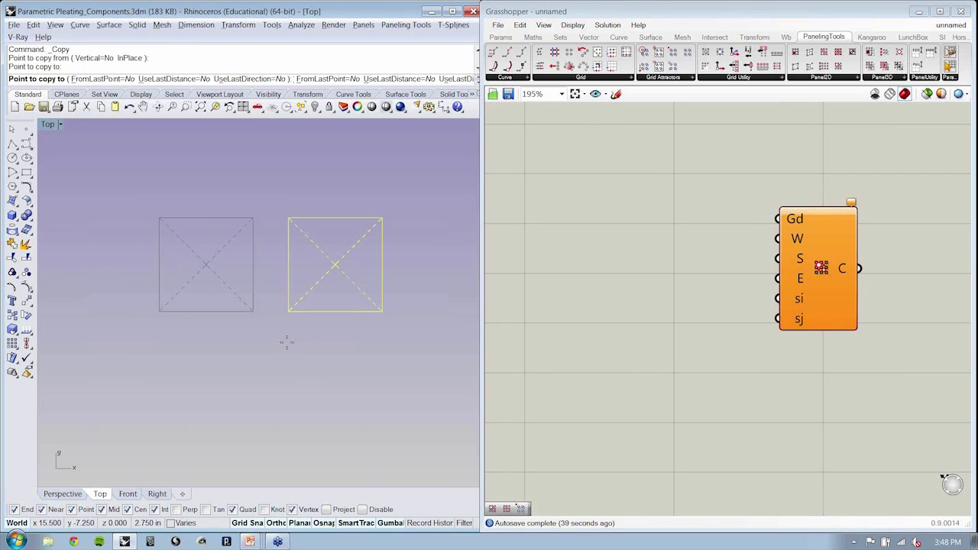
pyautogui.rightClick(286, 342)
# Step: Show edit points on the left square's diagonals and move their shared centre point 0.75 in toward its left edge
pyautogui.click(228, 246)
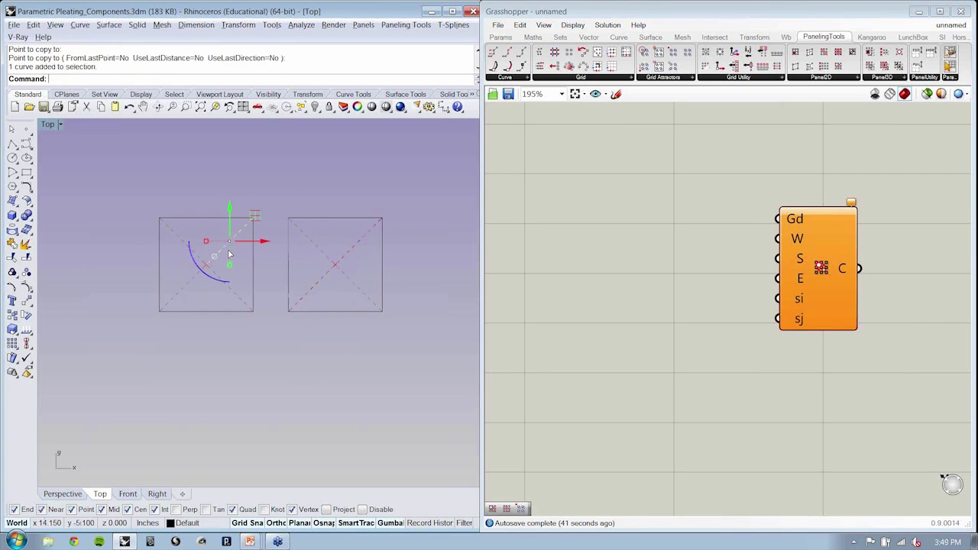
pyautogui.moveTo(228, 248); pyautogui.dragTo(179, 282)
pyautogui.click(253, 273)
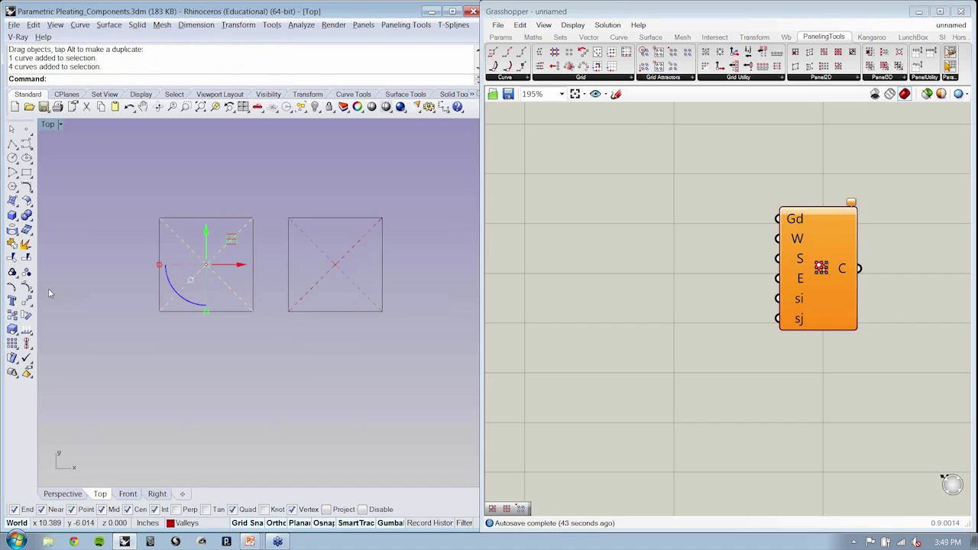
pyautogui.click(11, 289)
pyautogui.moveTo(193, 207); pyautogui.dragTo(205, 267)
pyautogui.click(212, 346)
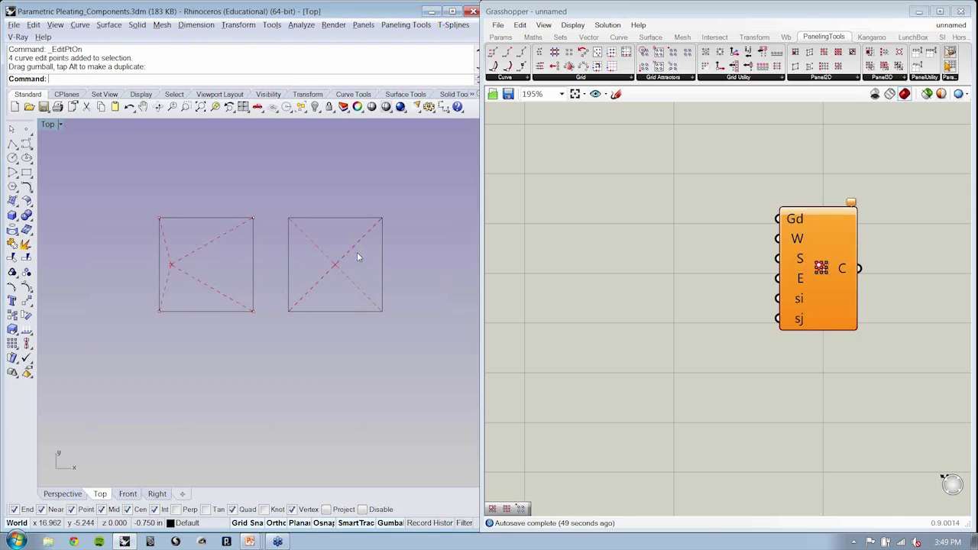
# Step: Show edit points on the right square's diagonals and move their shared centre point toward its right edge
pyautogui.moveTo(359, 258); pyautogui.dragTo(399, 271)
pyautogui.click(12, 289)
pyautogui.click(433, 312)
# Step: Draw a horizontal line about 3 in long below the two squares and add an arrowhead at its right end
pyautogui.click(13, 143)
pyautogui.click(201, 326)
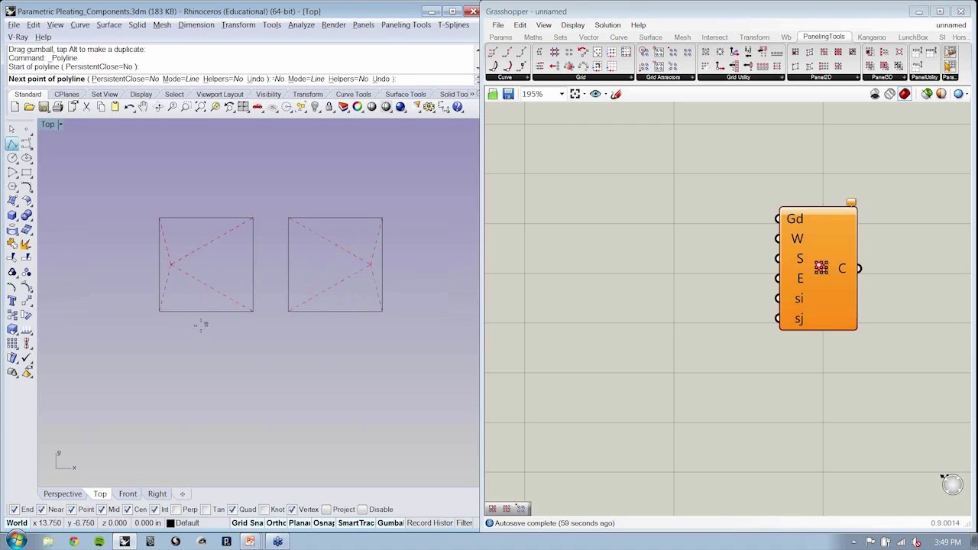
pyautogui.click(343, 322)
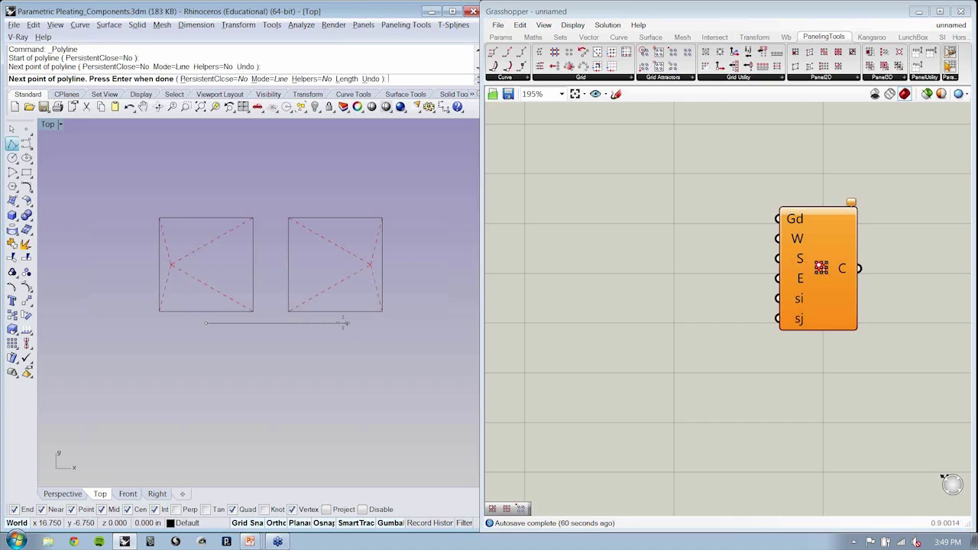
pyautogui.press('Return')
pyautogui.write('Arrowhead')
pyautogui.press('Return')
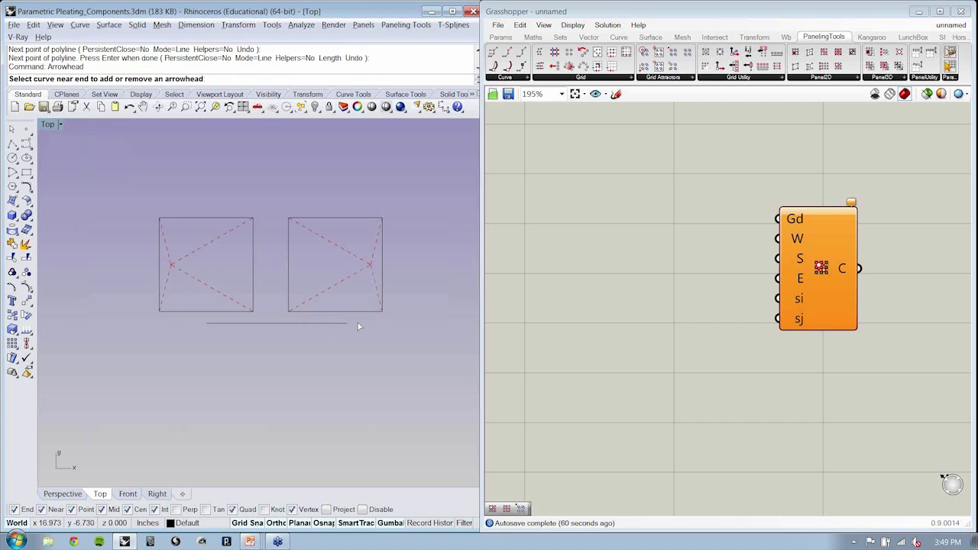
pyautogui.click(358, 323)
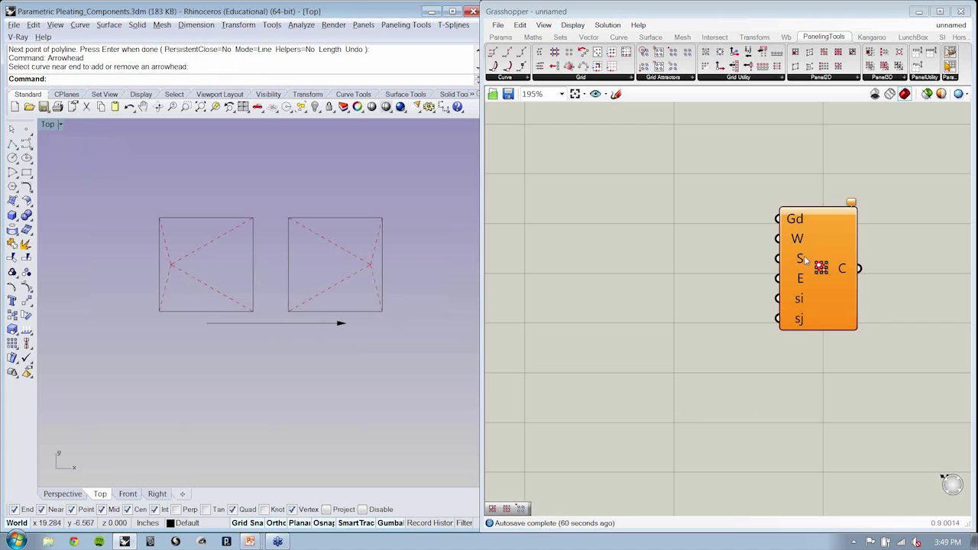
# Step: Switch to Grasshopper and place a Curve parameter to the left of the Morph 2D Mean component
pyautogui.click(500, 37)
pyautogui.click(542, 78)
pyautogui.click(589, 204)
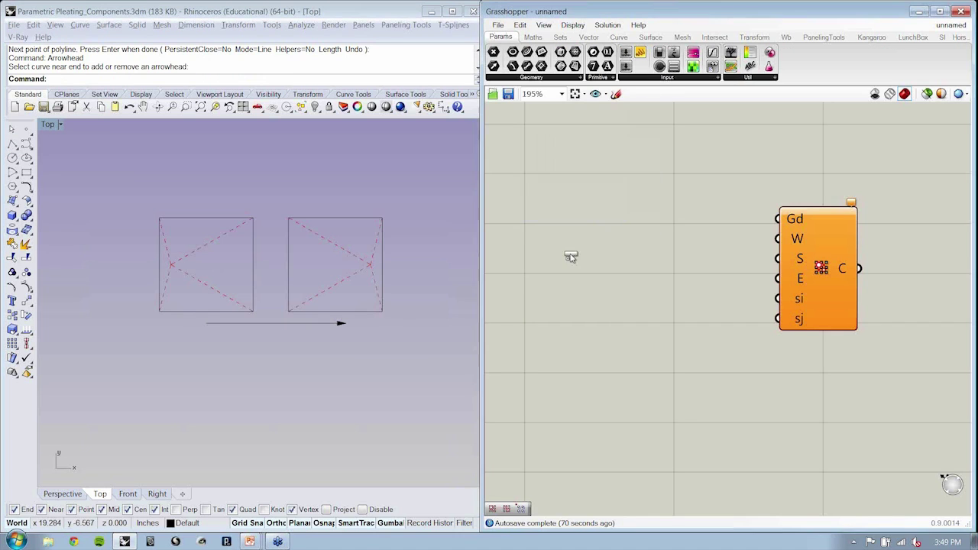
pyautogui.click(570, 255)
pyautogui.click(570, 255)
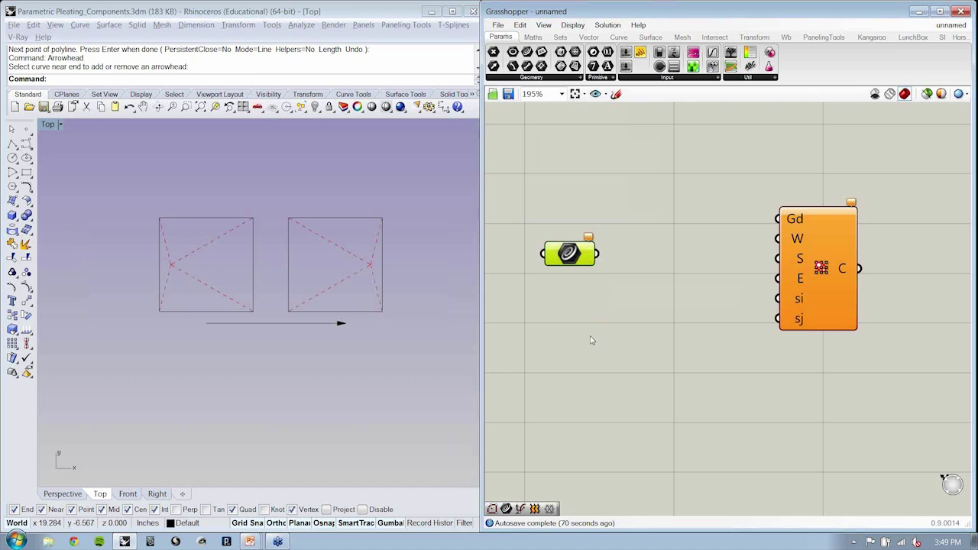
# Step: Examine the individual pleat lines of the left square's diagonal pattern one by one
pyautogui.click(168, 280)
pyautogui.click(182, 301)
pyautogui.click(166, 245)
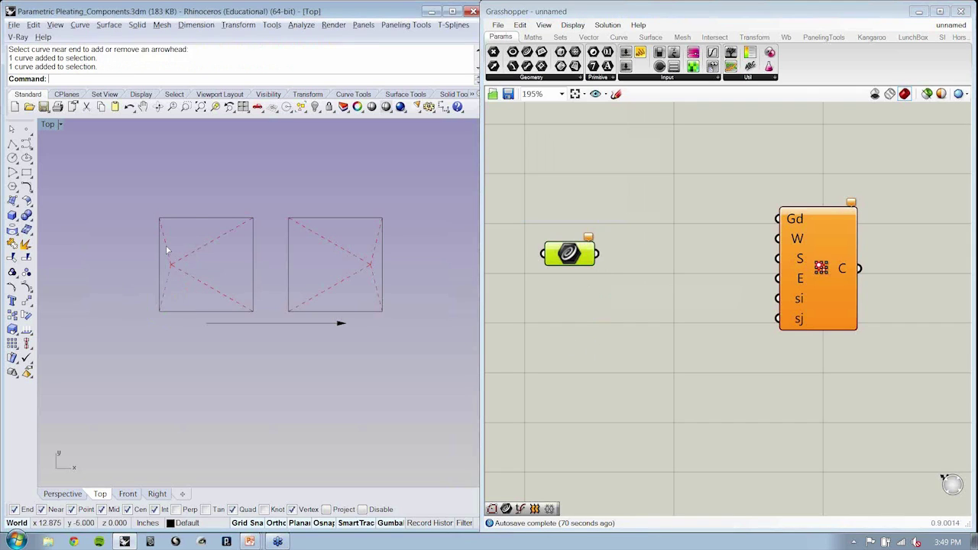
pyautogui.click(168, 277)
pyautogui.click(214, 243)
pyautogui.click(213, 287)
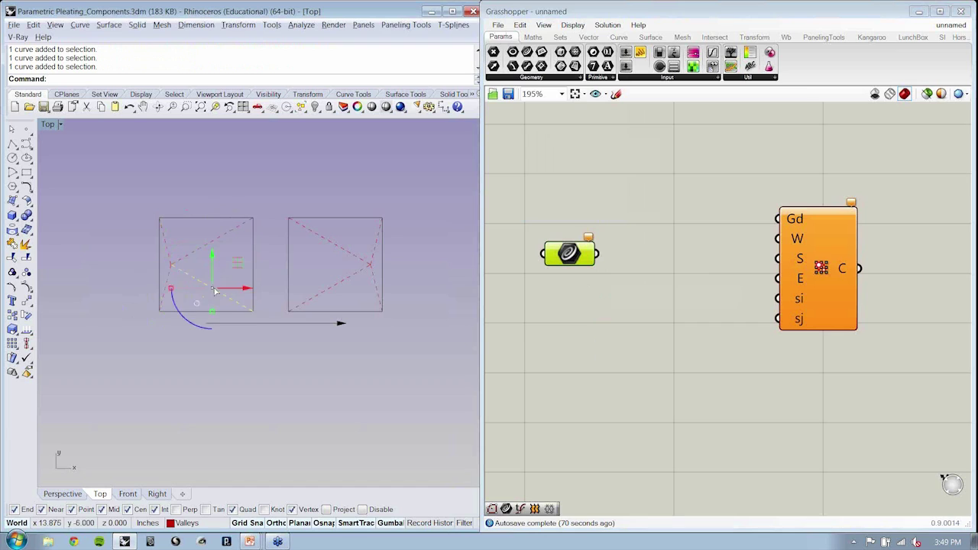
pyautogui.click(219, 264)
pyautogui.scroll(4, 172, 255)
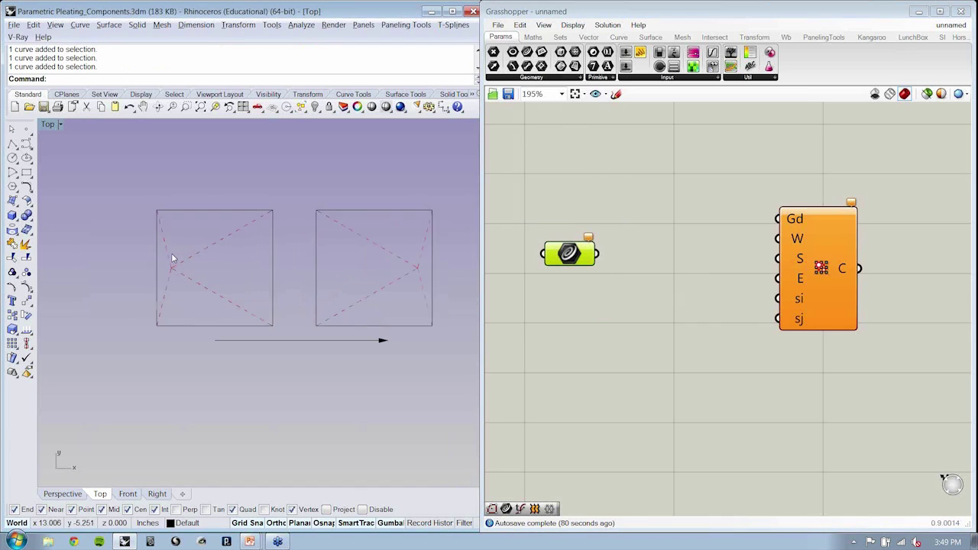
pyautogui.scroll(-4, 360, 258)
pyautogui.moveTo(384, 258); pyautogui.dragTo(337, 257, button='right')
pyautogui.scroll(2, 187, 253)
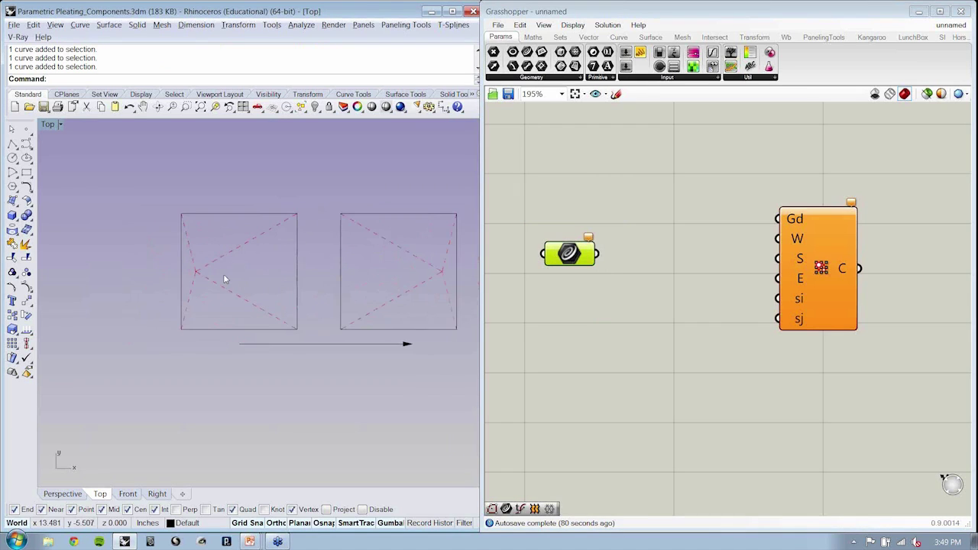
# Step: Delete the four dashed diagonal lines inside the right square
pyautogui.moveTo(442, 253); pyautogui.dragTo(376, 260, button='right')
pyautogui.scroll(2, 406, 263)
pyautogui.moveTo(376, 259); pyautogui.dragTo(358, 284)
pyautogui.press('Delete')
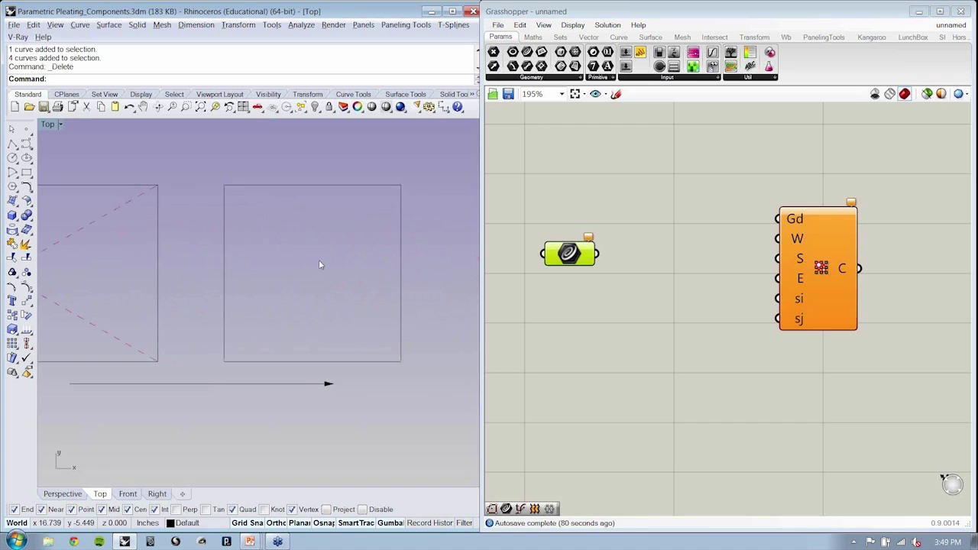
# Step: Join the left square's two short diagonals into one polyline and its two long diagonals into another
pyautogui.moveTo(319, 260); pyautogui.dragTo(327, 349, button='right')
pyautogui.click(176, 257)
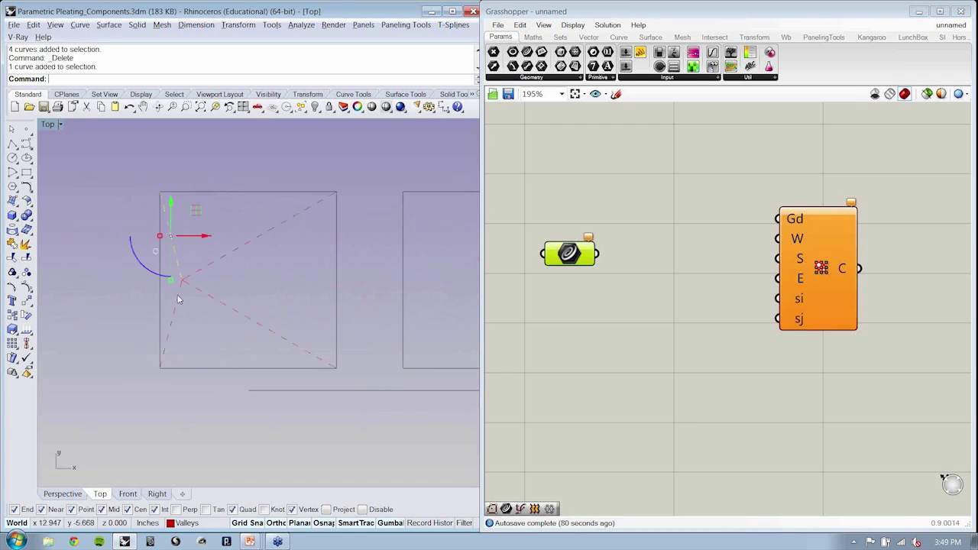
pyautogui.keyDown('shift'); pyautogui.click(178, 301); pyautogui.keyUp('shift')
pyautogui.hotkey('ctrl', 'j')
pyautogui.click(246, 244)
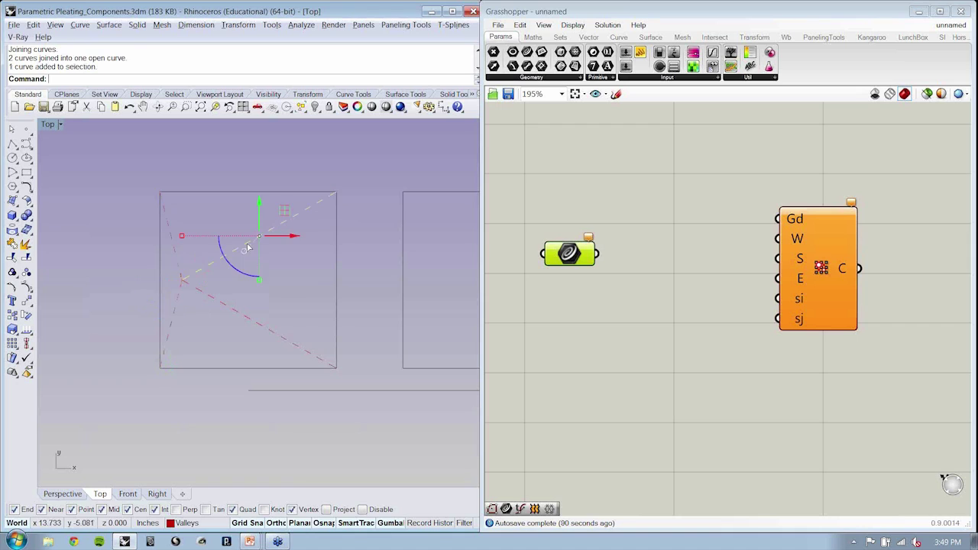
pyautogui.keyDown('shift'); pyautogui.click(244, 315); pyautogui.keyUp('shift')
pyautogui.hotkey('ctrl', 'j')
# Step: Copy both joined polylines from the left square's lower-left corner to the matching corner of the right square
pyautogui.click(196, 267)
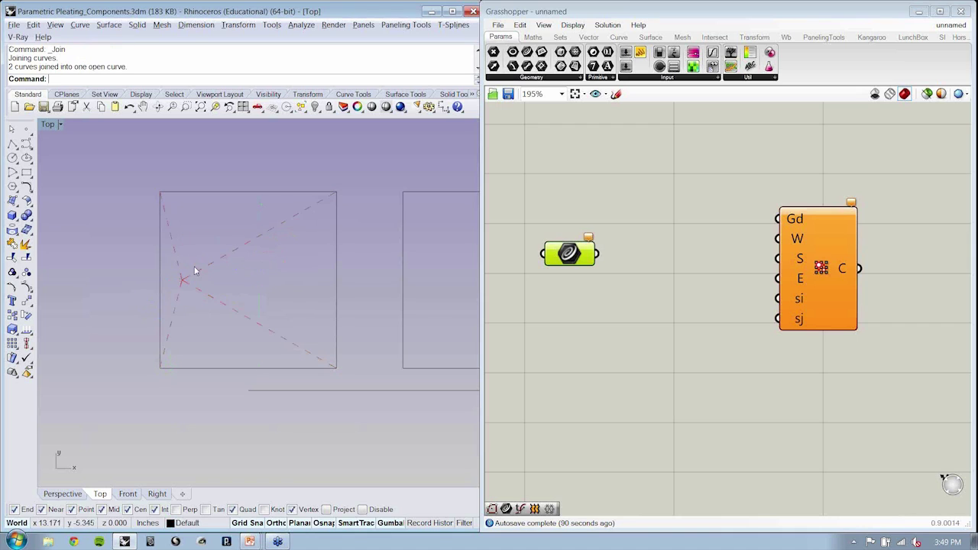
pyautogui.click(182, 271)
pyautogui.click(212, 260)
pyautogui.moveTo(223, 248); pyautogui.dragTo(174, 306)
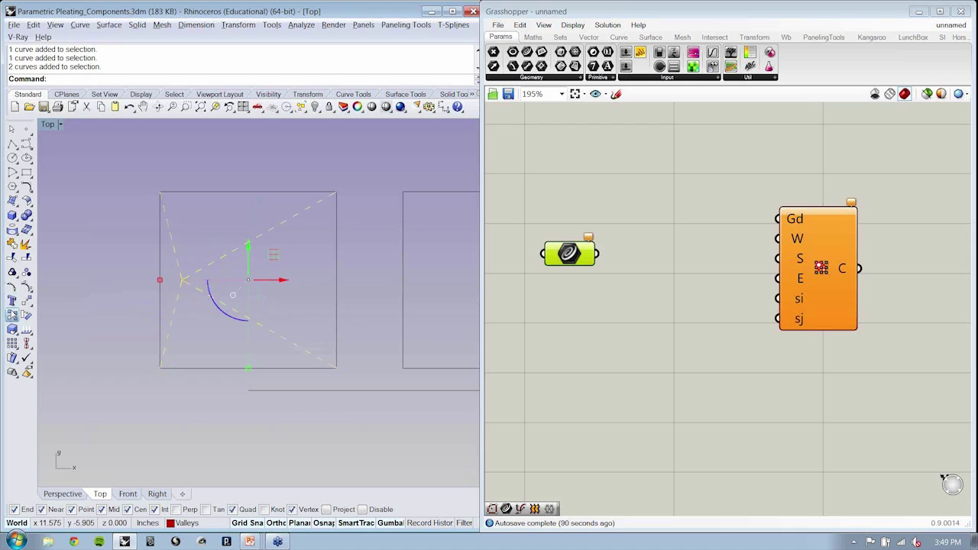
pyautogui.click(11, 301)
pyautogui.click(160, 368)
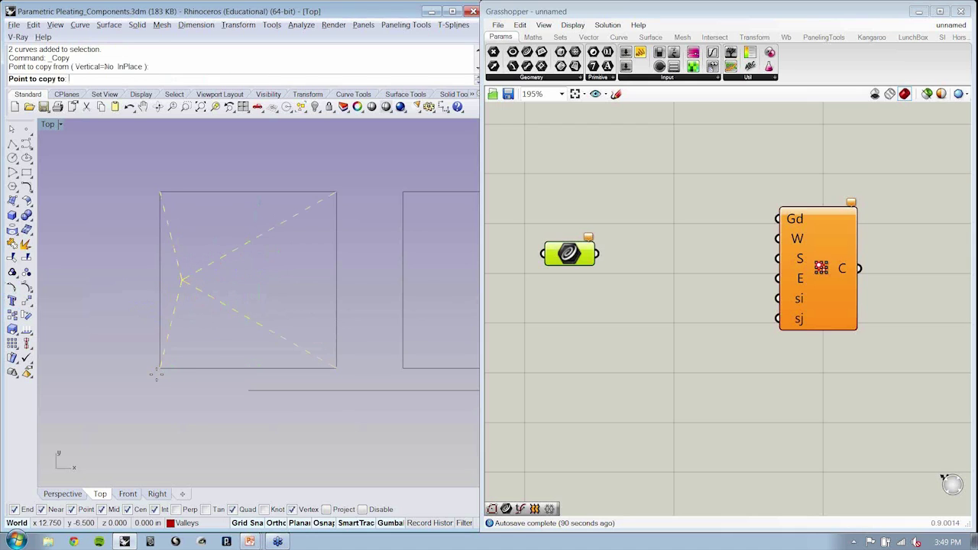
pyautogui.rightClick(374, 353)
# Step: Show edit points on the copied polylines and move their shared centre vertex 1.5 in toward the right square's right edge
pyautogui.moveTo(394, 375); pyautogui.dragTo(144, 350, button='right')
pyautogui.click(186, 295)
pyautogui.moveTo(196, 275); pyautogui.dragTo(159, 288)
pyautogui.click(13, 288)
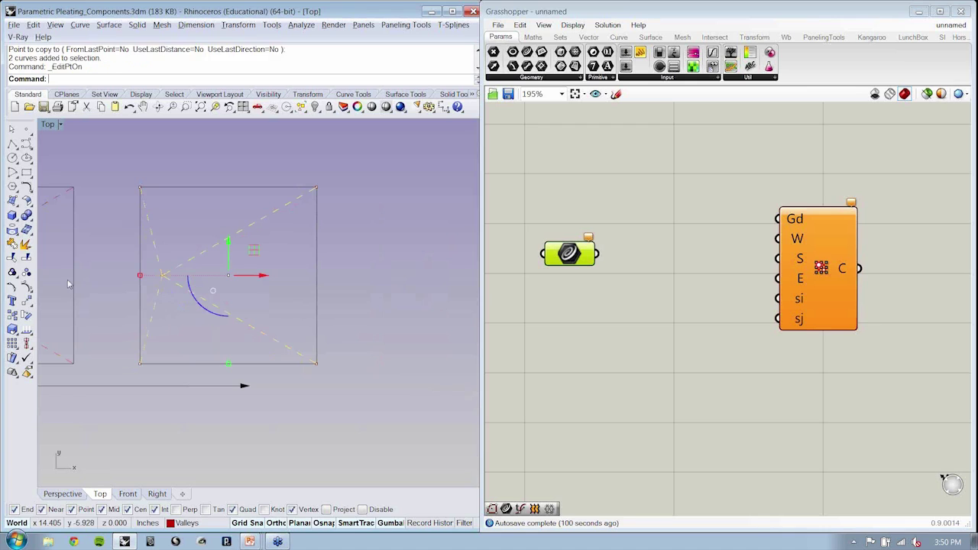
pyautogui.moveTo(108, 262); pyautogui.dragTo(283, 281)
pyautogui.scroll(-4, 182, 284)
pyautogui.press('Escape')
pyautogui.press('Escape')
pyautogui.moveTo(305, 323); pyautogui.dragTo(376, 324, button='right')
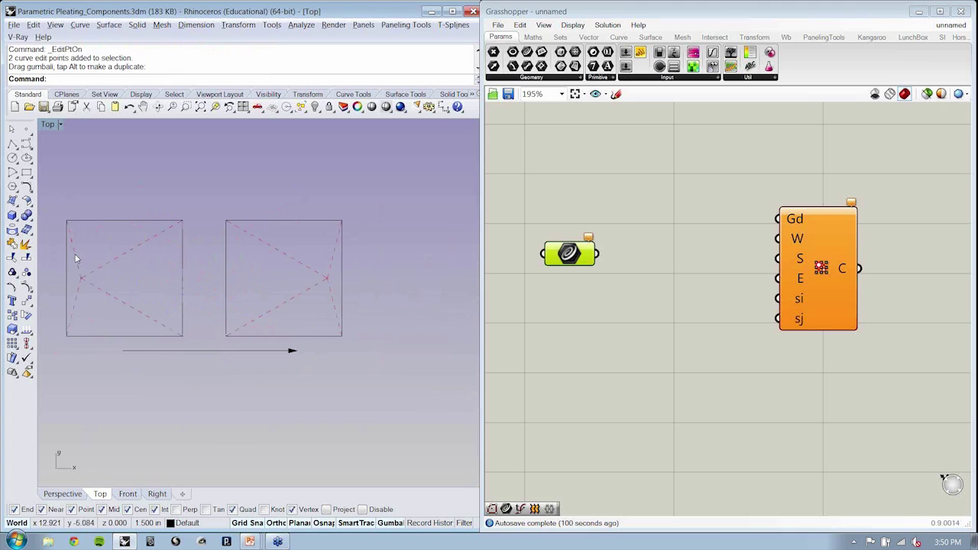
# Step: Reference the left square's two joined polylines as multiple curves in the existing Curve parameter
pyautogui.click(76, 258)
pyautogui.click(255, 238)
pyautogui.press('Escape')
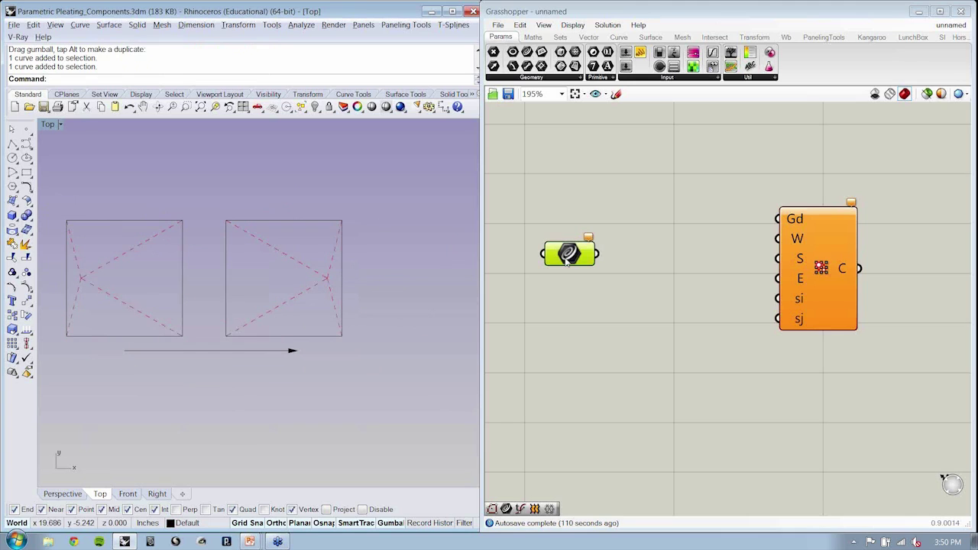
pyautogui.rightClick(568, 257)
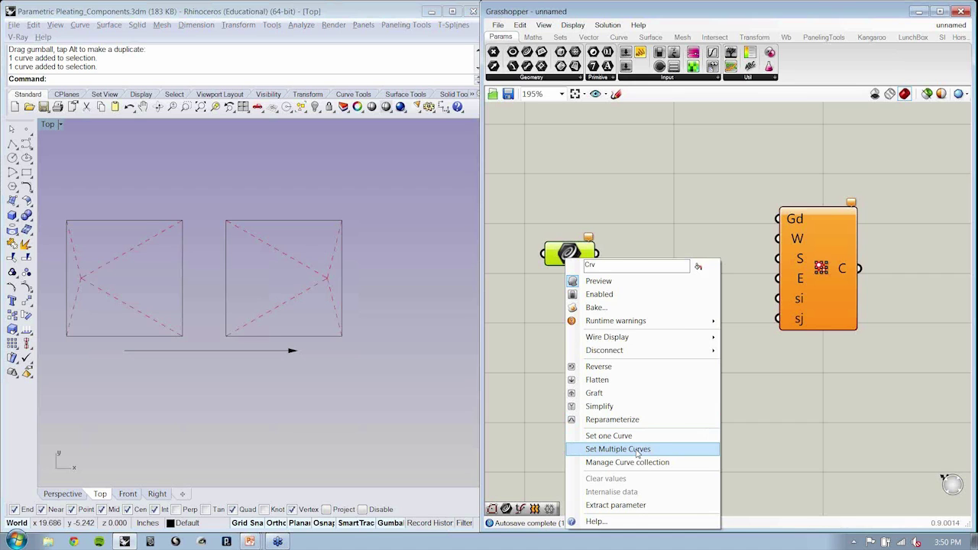
pyautogui.click(637, 453)
pyautogui.click(102, 291)
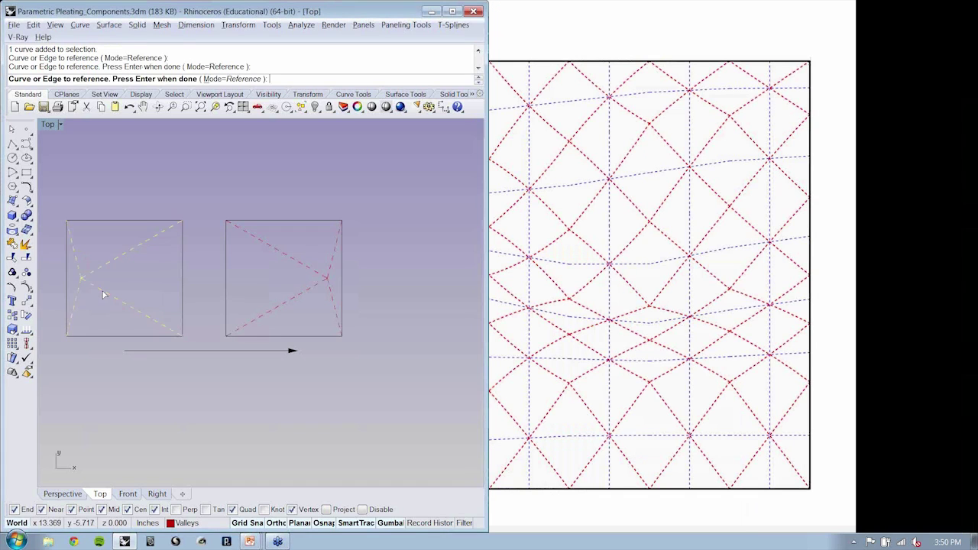
pyautogui.press('Return')
pyautogui.press('Return')
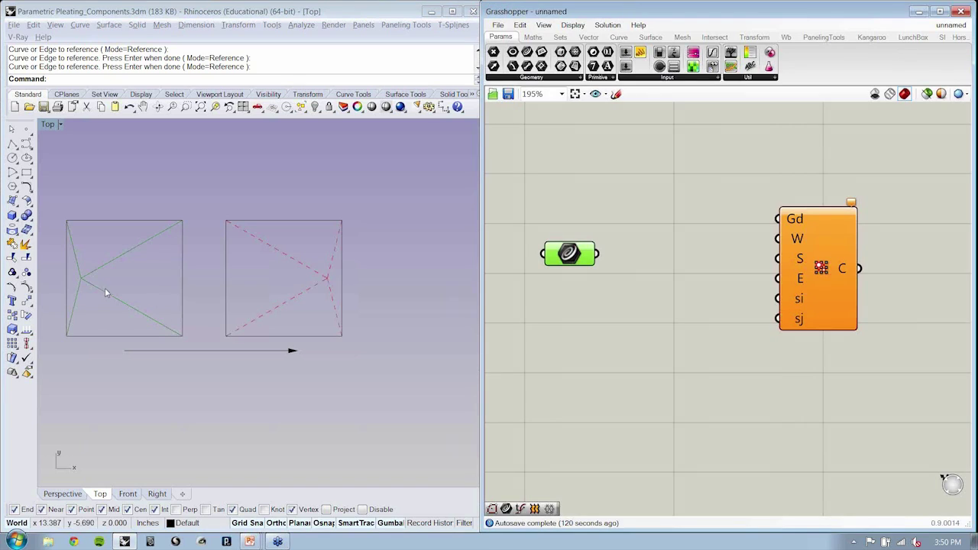
# Step: Place a second Curve parameter below the first and reference the right square's two joined polylines in it
pyautogui.click(533, 77)
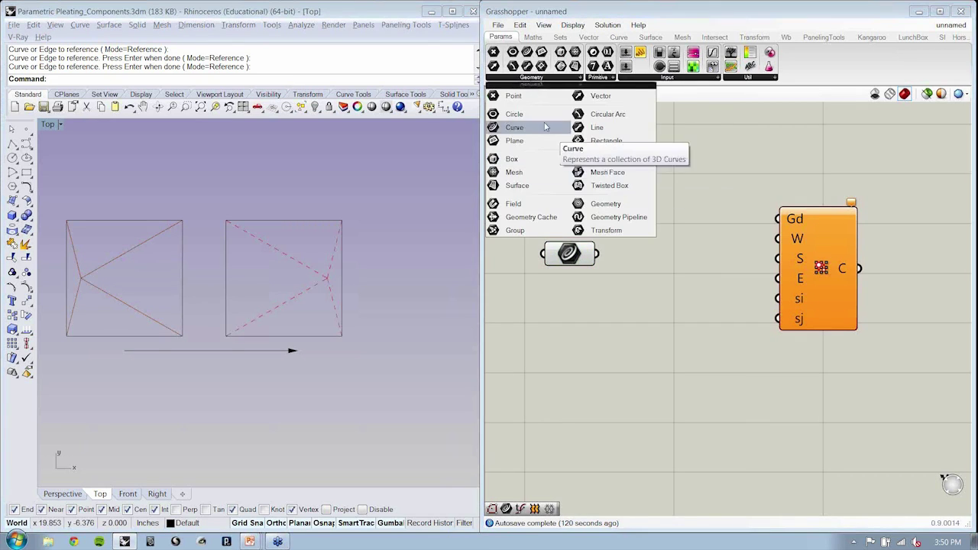
pyautogui.click(515, 128)
pyautogui.click(572, 312)
pyautogui.rightClick(572, 312)
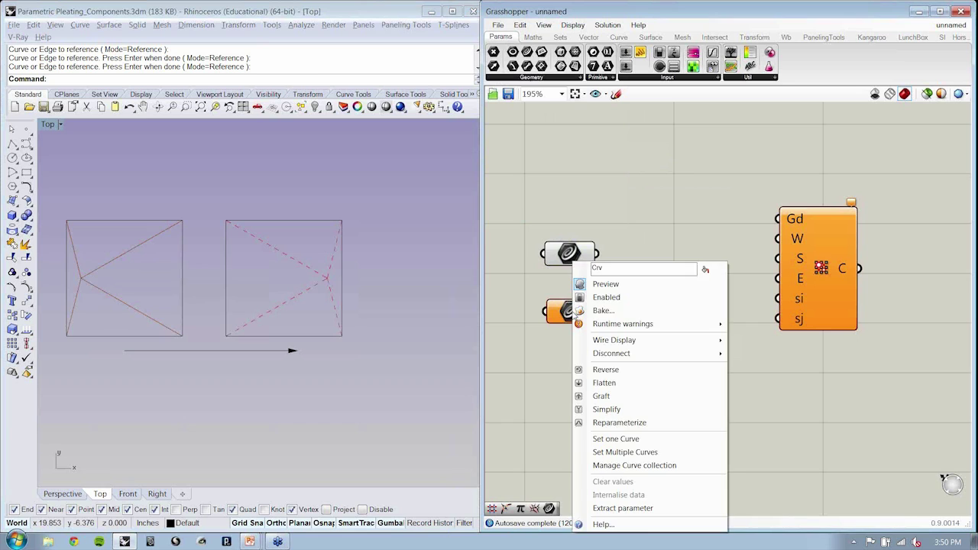
pyautogui.click(625, 452)
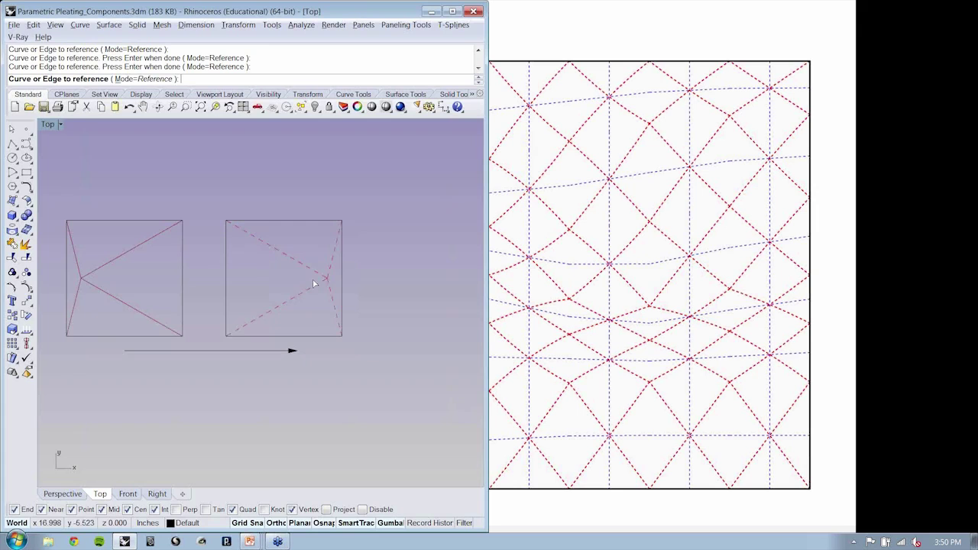
pyautogui.click(312, 271)
pyautogui.click(335, 309)
pyautogui.press('Return')
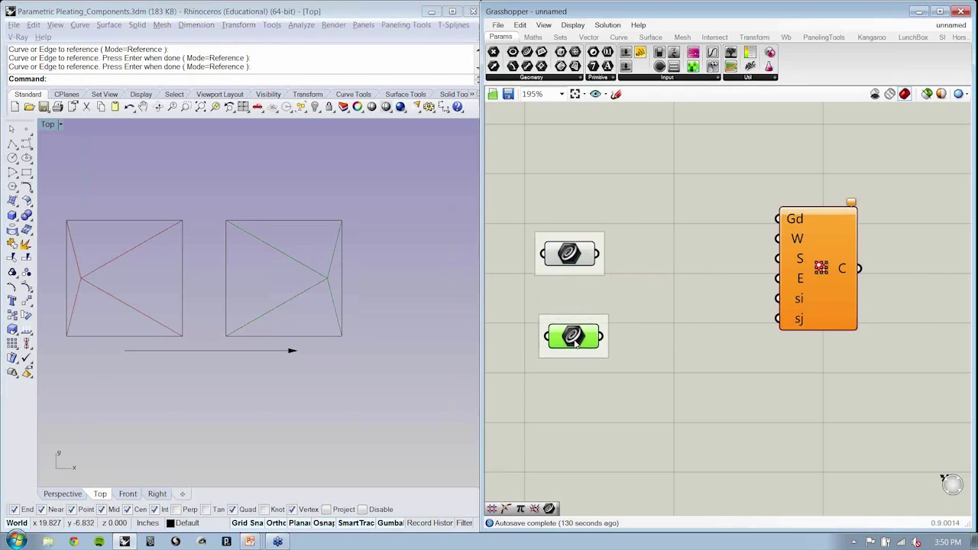
# Step: Group each Curve parameter separately, labelling the lower group End Motif and the upper group Start Motif
pyautogui.moveTo(575, 343); pyautogui.dragTo(575, 348)
pyautogui.rightClick(574, 327)
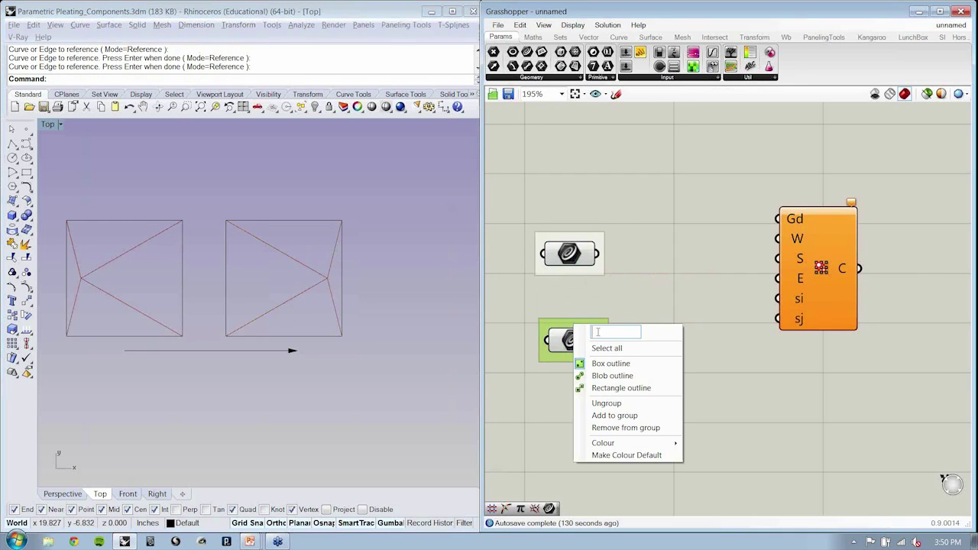
pyautogui.write('End Motif')
pyautogui.press('Return')
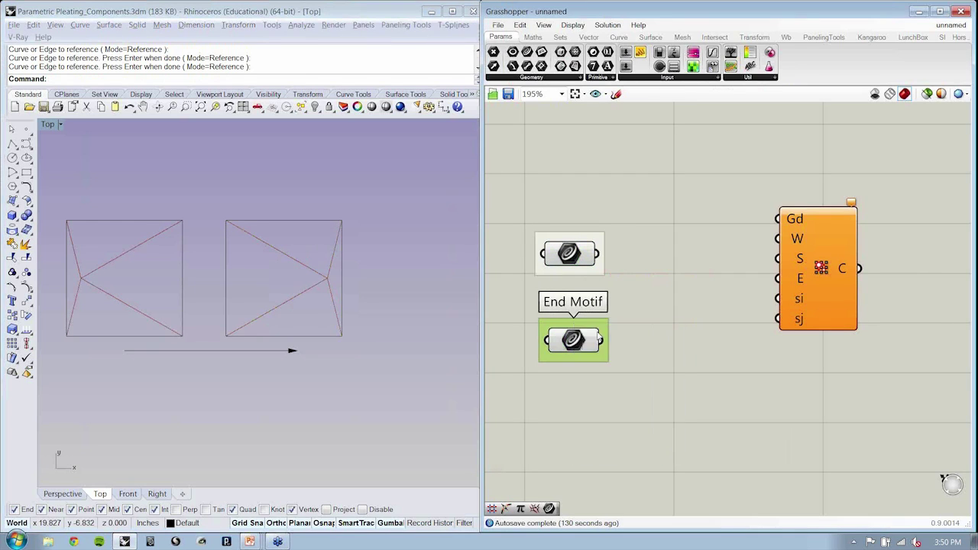
pyautogui.click(577, 239)
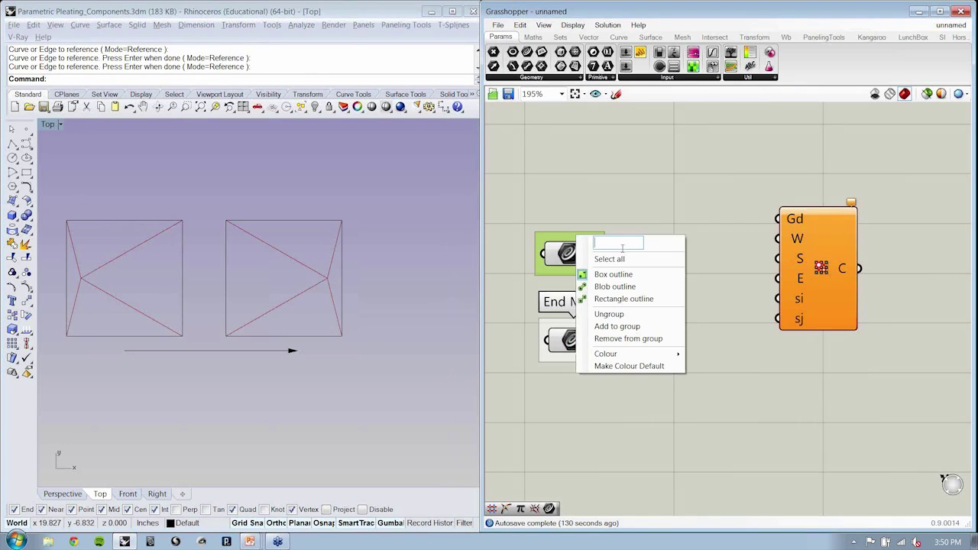
pyautogui.write('Start Motif')
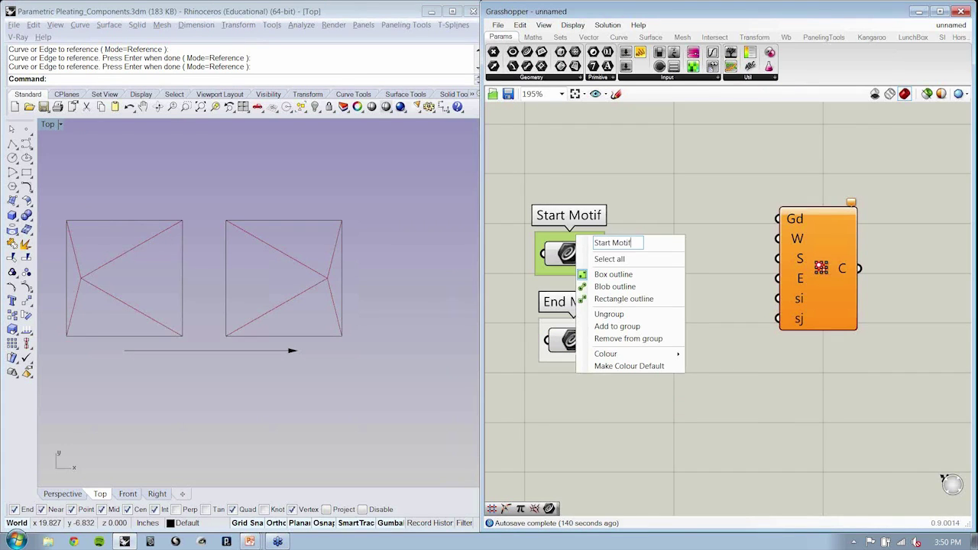
pyautogui.press('Return')
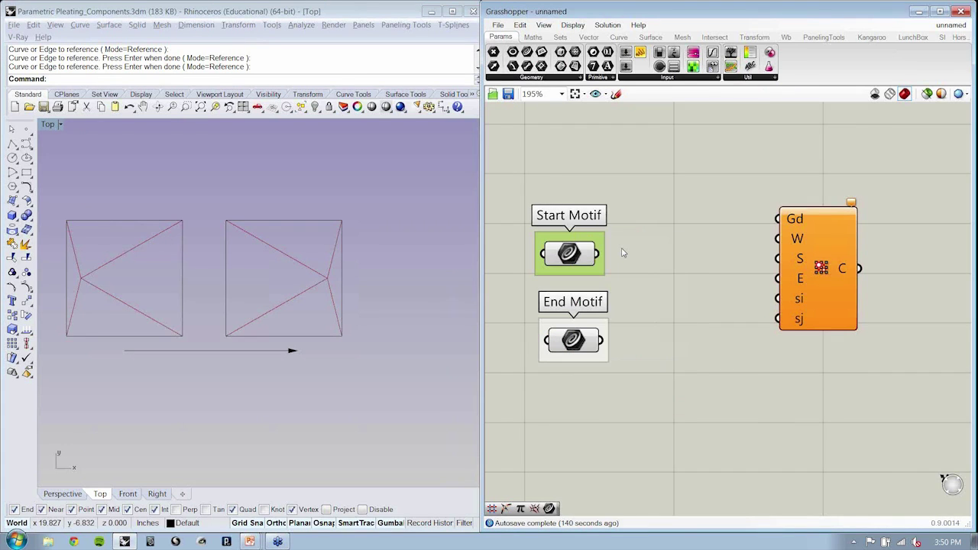
pyautogui.click(627, 258)
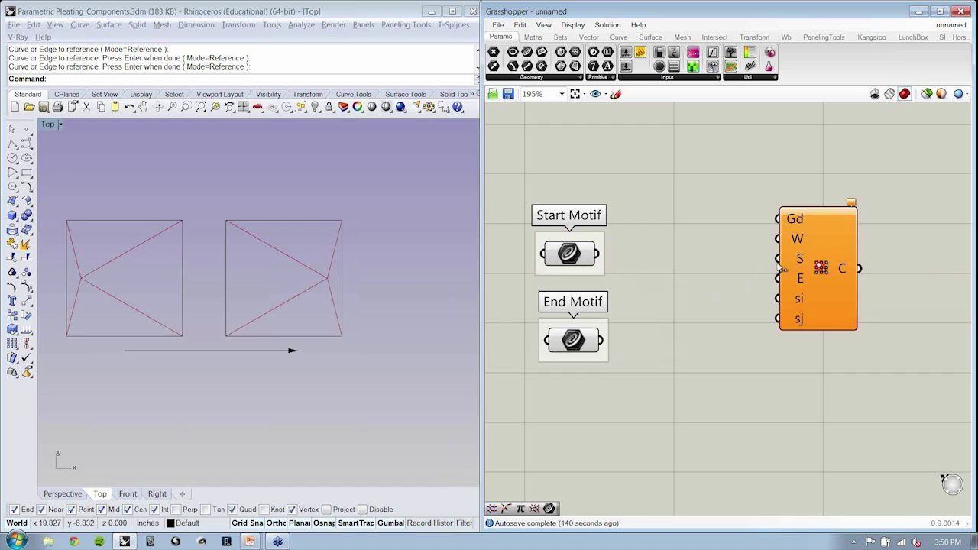
# Step: Wire Start Motif to the S input and End Motif to the E input of Morph 2D Mean, aligning the component
pyautogui.moveTo(780, 260); pyautogui.dragTo(601, 254)
pyautogui.moveTo(778, 278); pyautogui.dragTo(603, 340)
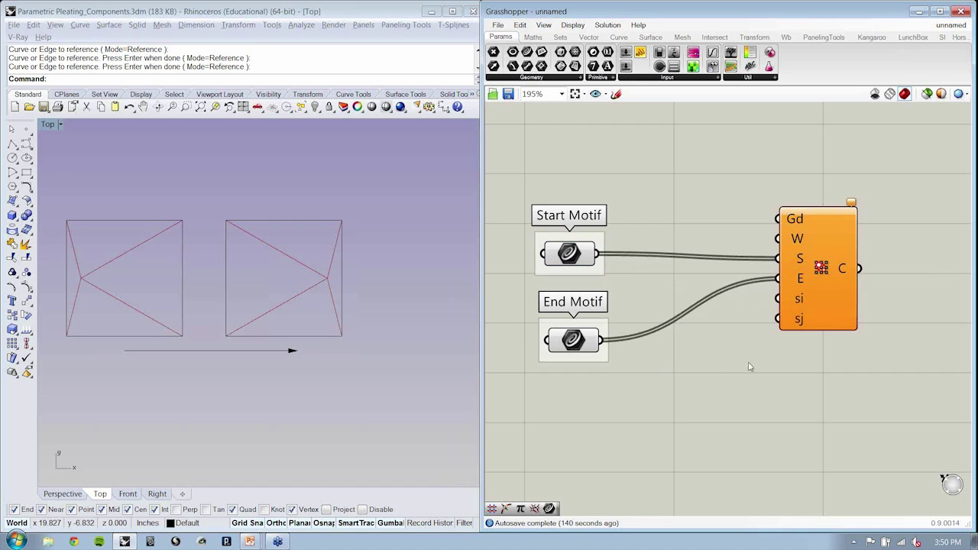
pyautogui.moveTo(828, 271); pyautogui.dragTo(841, 266)
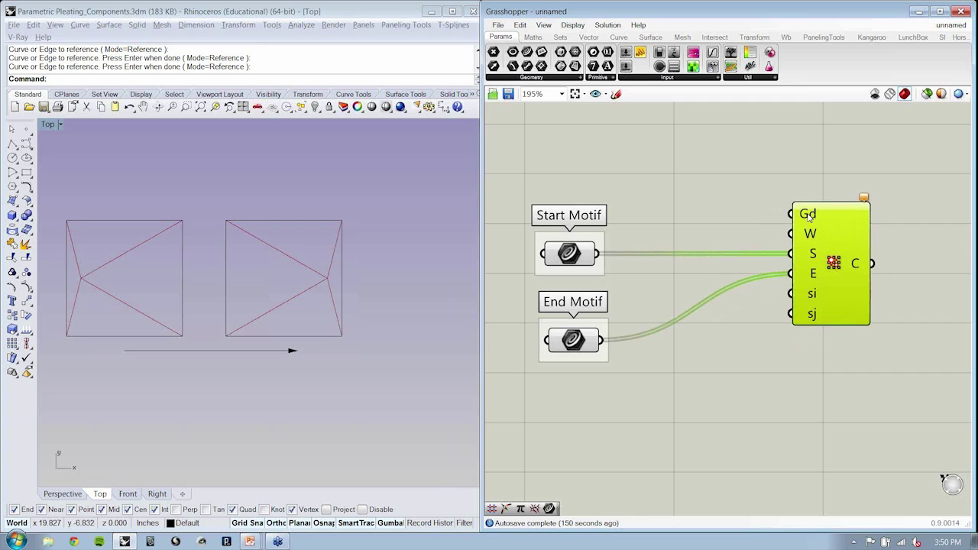
pyautogui.click(711, 207)
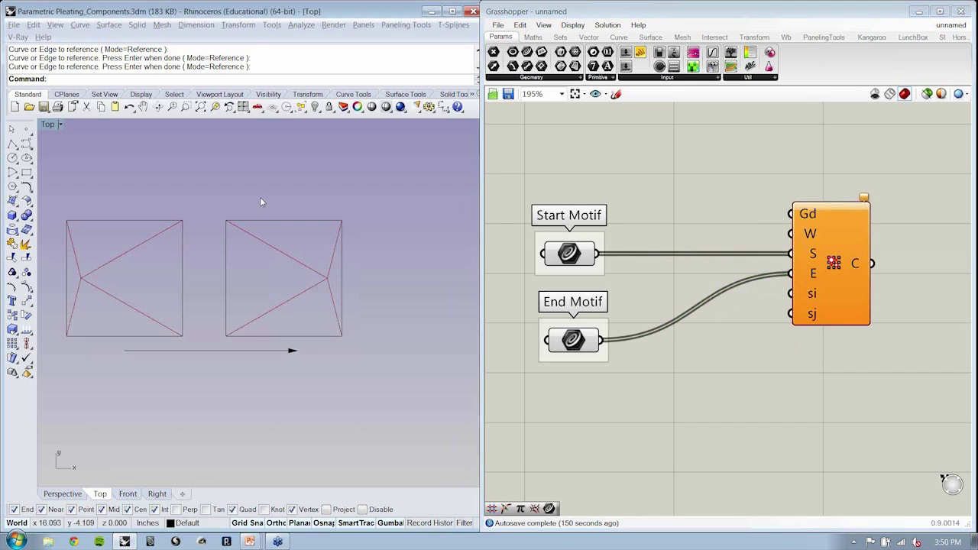
# Step: Move the motif parameters and Morph 2D Mean together farther down the canvas to free space above them
pyautogui.moveTo(418, 156); pyautogui.dragTo(380, 253, button='right')
pyautogui.moveTo(730, 178); pyautogui.dragTo(733, 220, button='right')
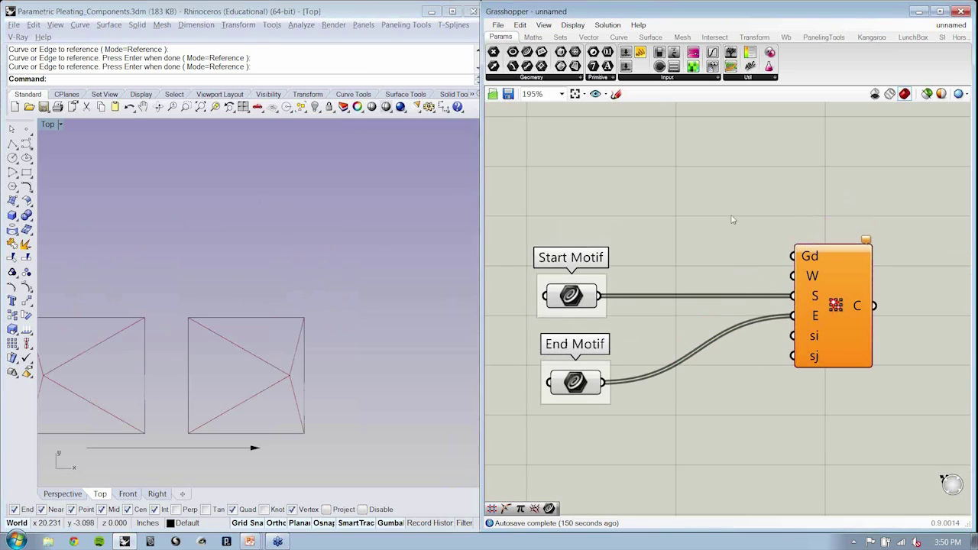
pyautogui.scroll(-5, 655, 308)
pyautogui.moveTo(782, 276); pyautogui.dragTo(583, 363)
pyautogui.moveTo(715, 307); pyautogui.dragTo(714, 389)
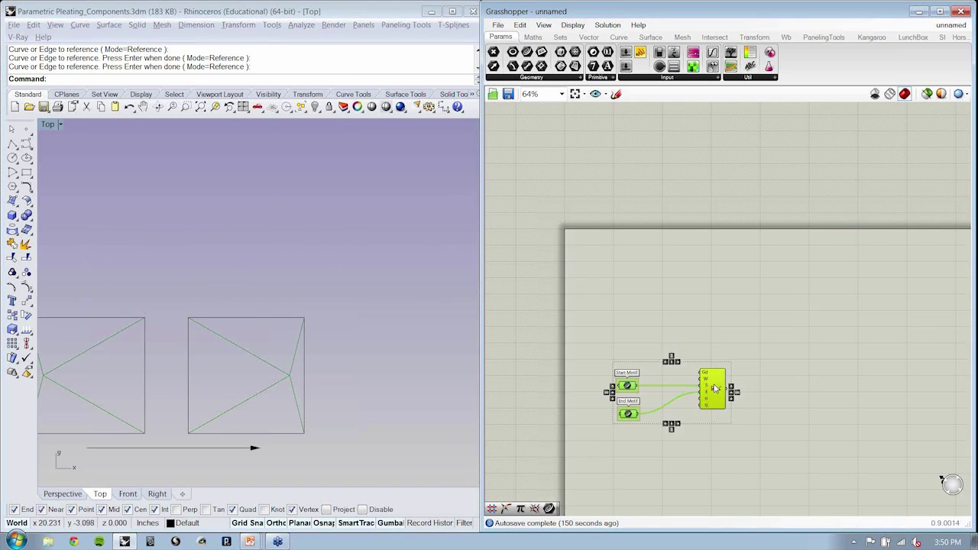
pyautogui.click(594, 337)
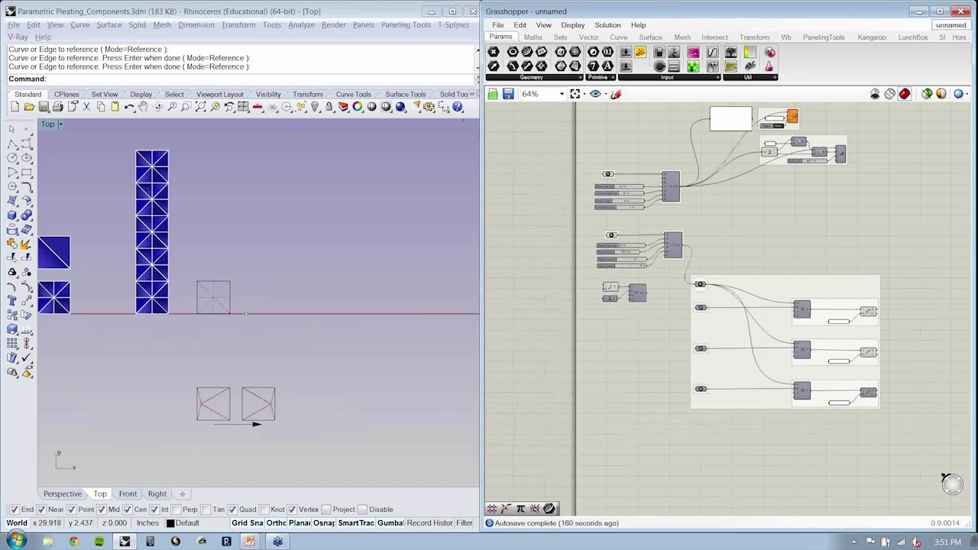
# Step: Copy the PT | Polar Array component with its Base Point and four sliders from 1-4A_PT-Panel Grid2D_W into the unnamed definition
pyautogui.scroll(5, 657, 183)
pyautogui.moveTo(658, 183); pyautogui.dragTo(774, 243, button='right')
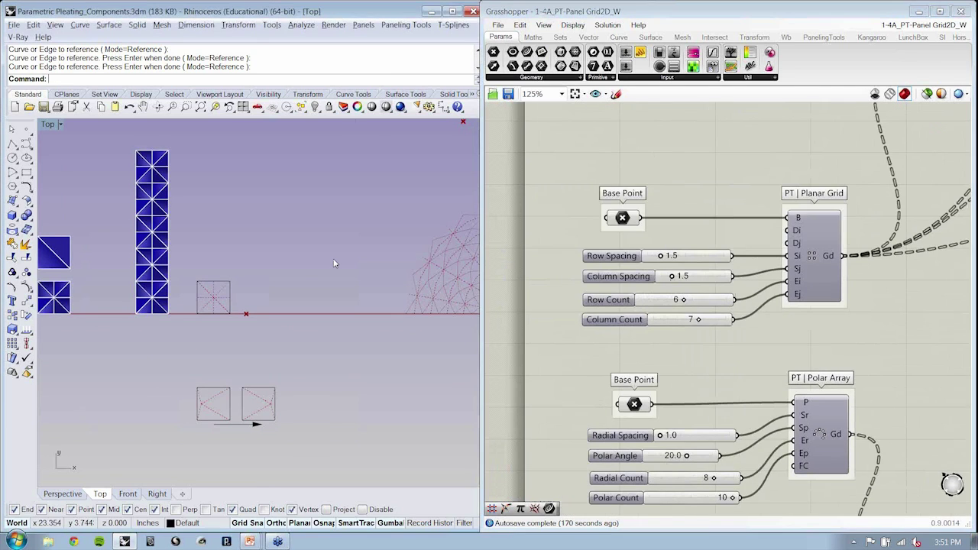
pyautogui.moveTo(419, 292); pyautogui.dragTo(233, 308, button='right')
pyautogui.scroll(-1, 233, 308)
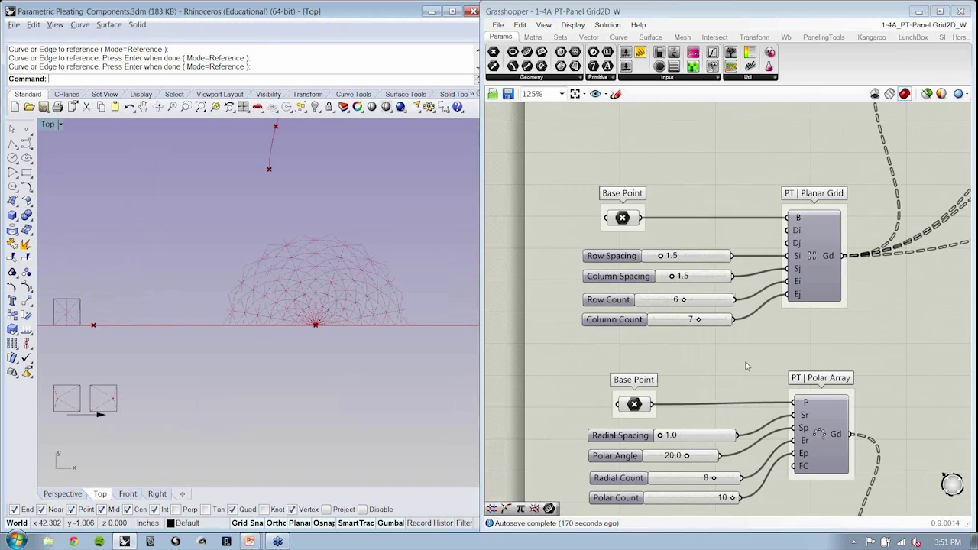
pyautogui.moveTo(747, 367); pyautogui.dragTo(746, 234, button='right')
pyautogui.scroll(-1, 745, 234)
pyautogui.moveTo(843, 232); pyautogui.dragTo(606, 354)
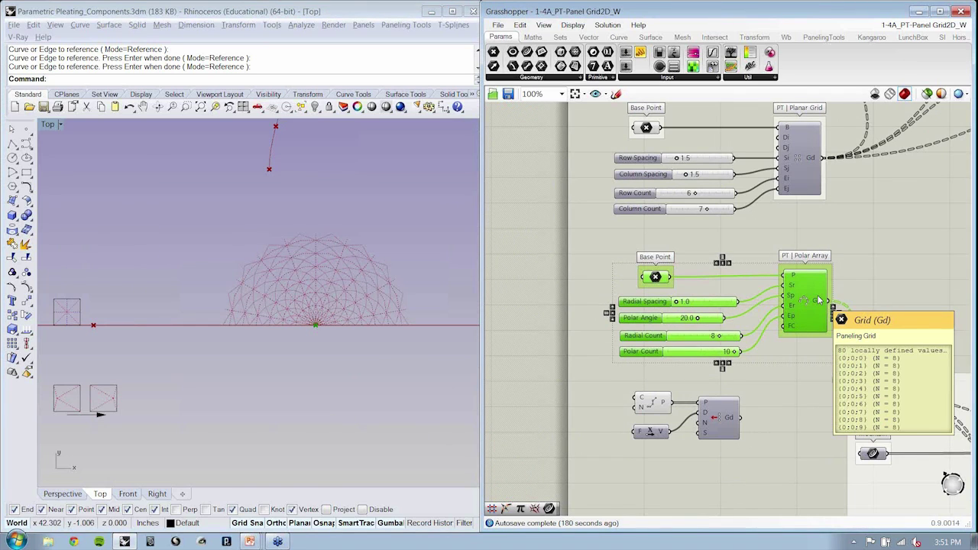
pyautogui.hotkey('ctrl', 'Tab')
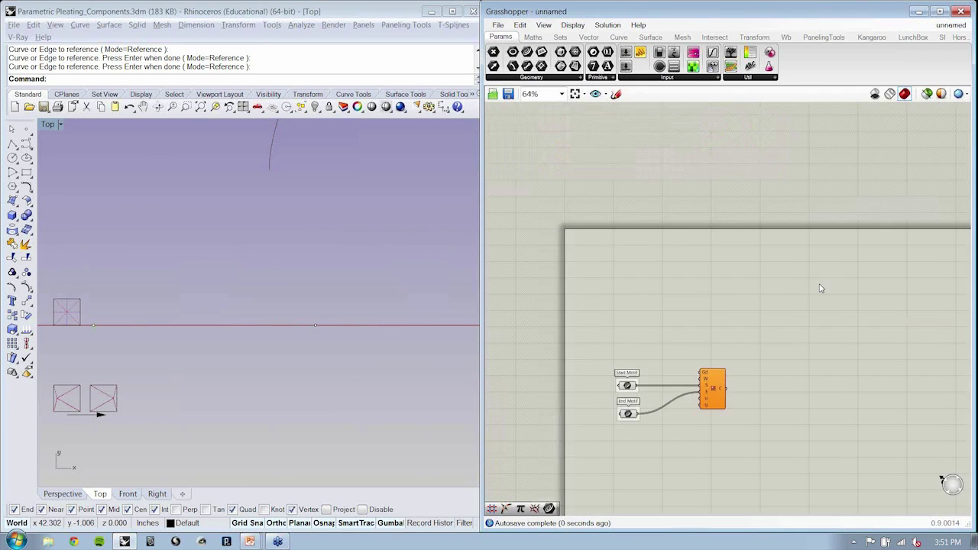
pyautogui.hotkey('ctrl', 'v')
# Step: Place the pasted Polar Array set above the motif parameters and move Morph 2D Mean farther right of them
pyautogui.moveTo(784, 254); pyautogui.dragTo(641, 342)
pyautogui.moveTo(735, 338); pyautogui.dragTo(629, 352, button='right')
pyautogui.click(629, 352)
pyautogui.moveTo(648, 310); pyautogui.dragTo(747, 311)
pyautogui.click(682, 277)
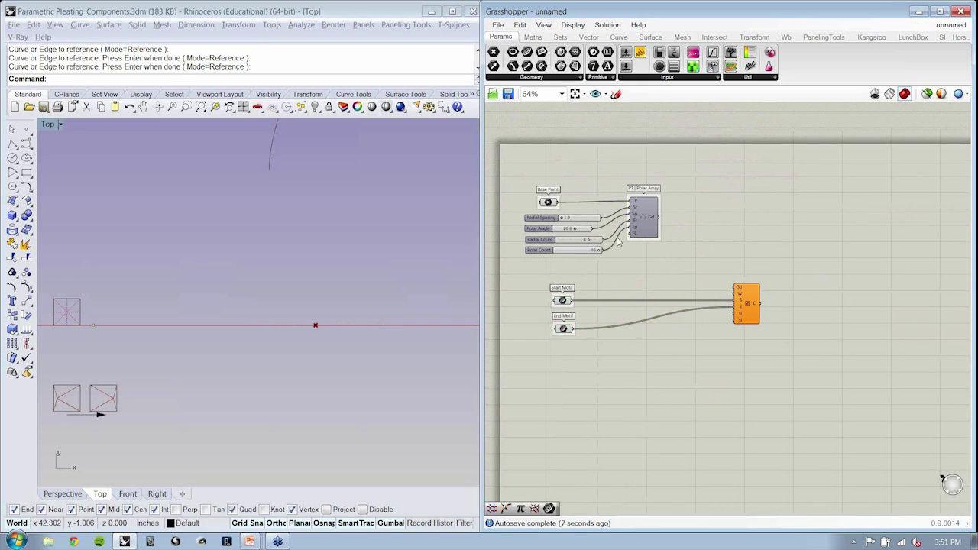
pyautogui.scroll(2, 620, 241)
pyautogui.scroll(1, 606, 239)
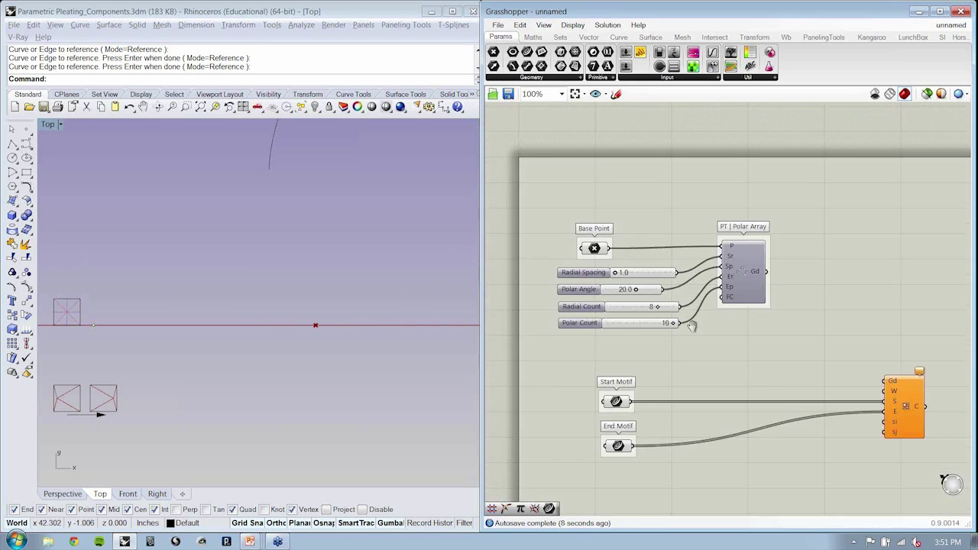
pyautogui.scroll(1, 691, 326)
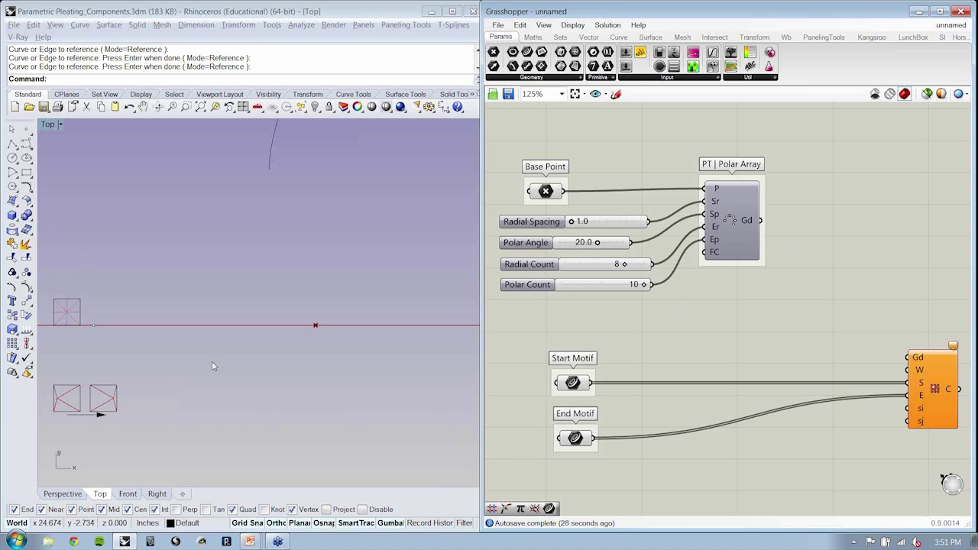
# Step: Select the two joined polylines in the left motif square and turn on their edit points
pyautogui.moveTo(213, 366); pyautogui.dragTo(297, 297, button='right')
pyautogui.scroll(6, 160, 334)
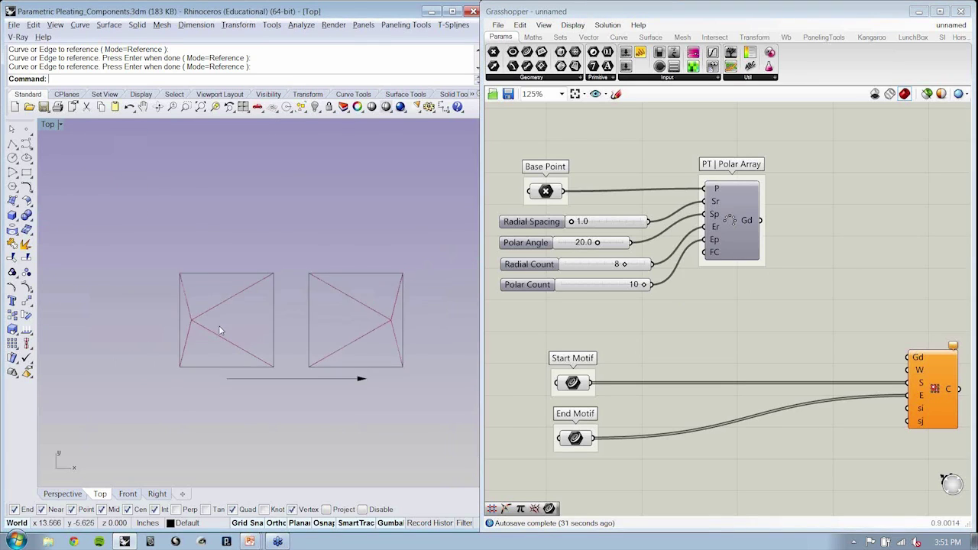
pyautogui.moveTo(148, 332); pyautogui.dragTo(147, 332)
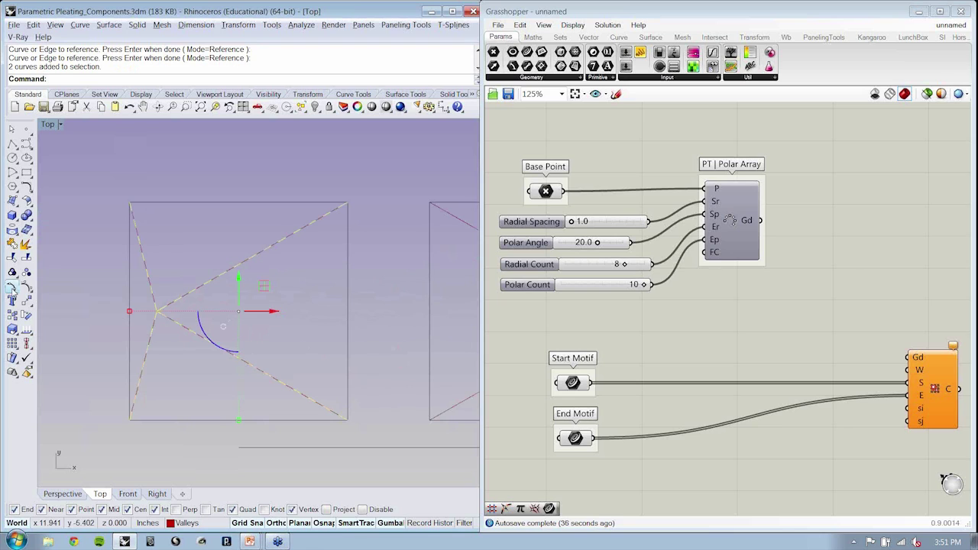
pyautogui.click(12, 288)
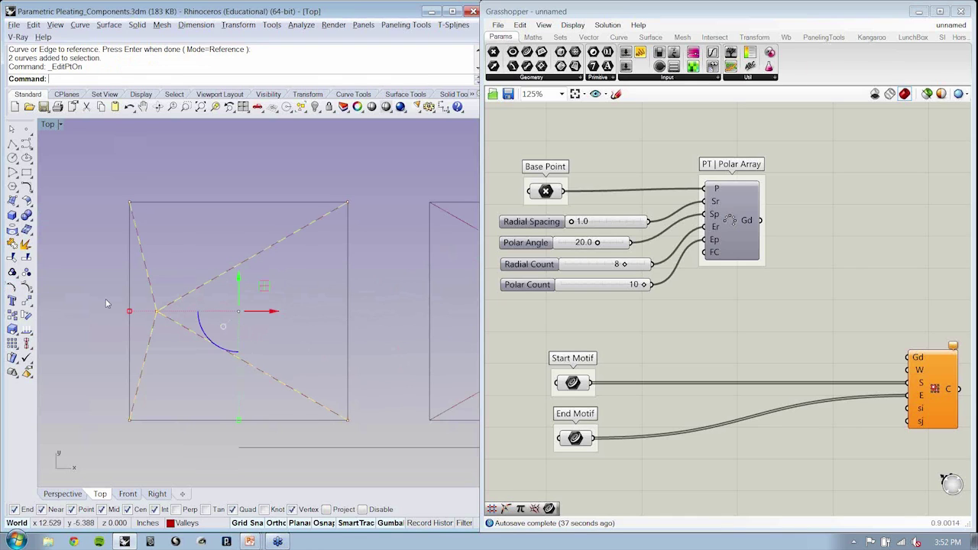
# Step: Try sliding the left motif's shared inner vertex horizontally across the square, restore its position and hide the edit points
pyautogui.moveTo(94, 288); pyautogui.dragTo(197, 334)
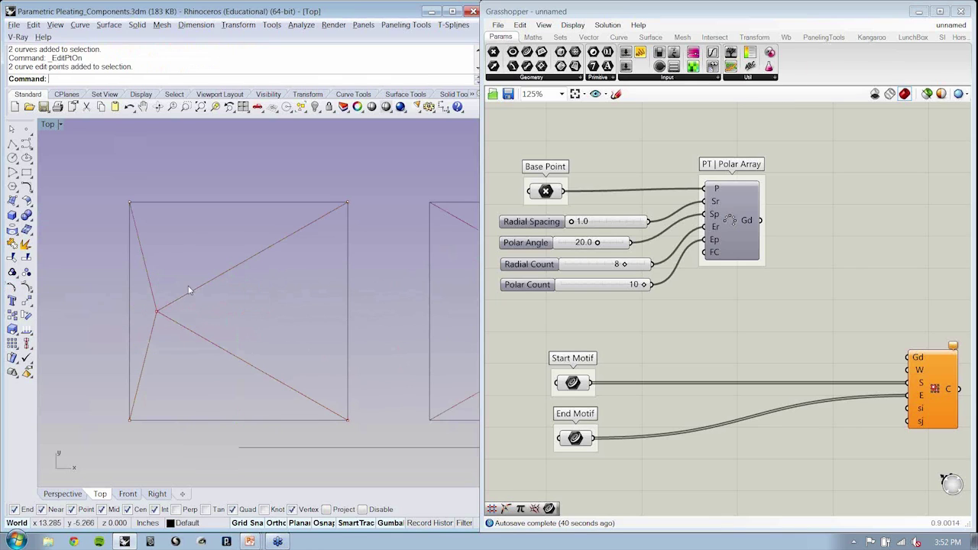
pyautogui.moveTo(190, 290); pyautogui.dragTo(147, 334)
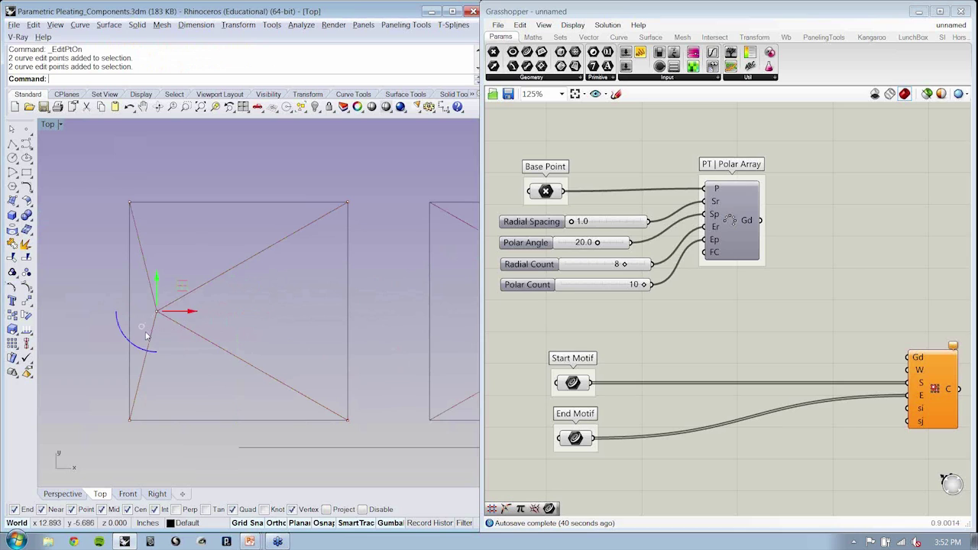
pyautogui.click(215, 320)
pyautogui.moveTo(145, 303); pyautogui.dragTo(212, 320)
pyautogui.scroll(-2, 200, 324)
pyautogui.click(263, 323)
pyautogui.moveTo(299, 321); pyautogui.dragTo(256, 323, button='right')
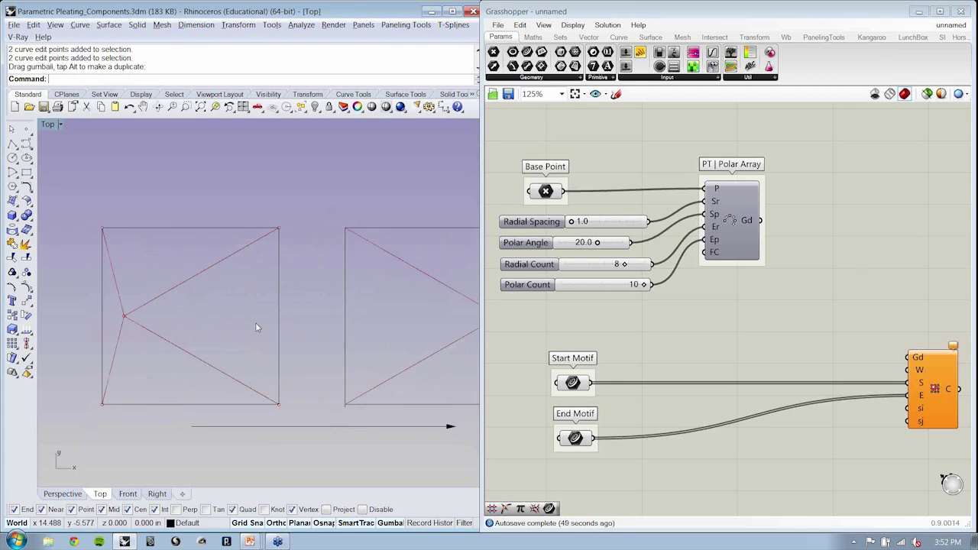
pyautogui.scroll(-3, 256, 327)
pyautogui.scroll(-2, 322, 339)
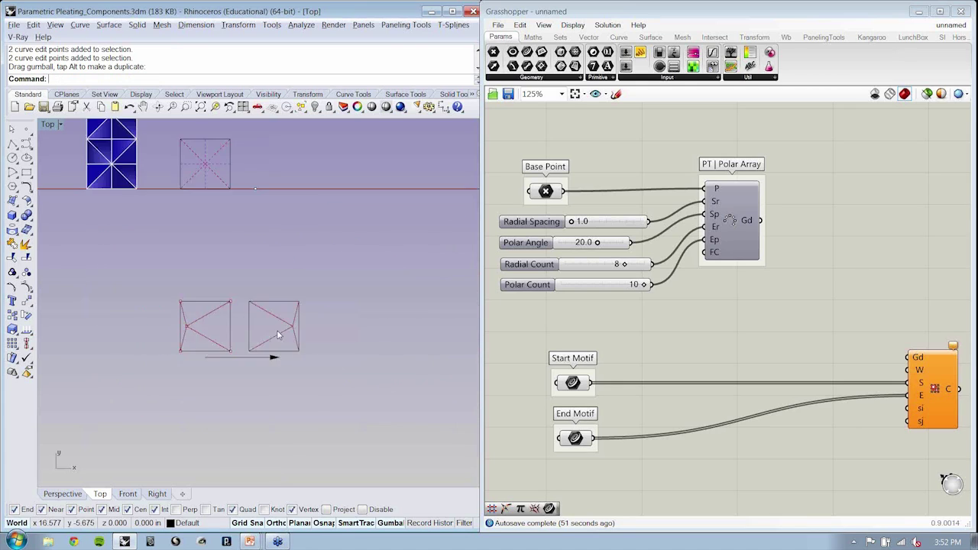
pyautogui.scroll(-1, 349, 303)
pyautogui.moveTo(349, 299); pyautogui.dragTo(367, 291, button='right')
pyautogui.scroll(-1, 321, 315)
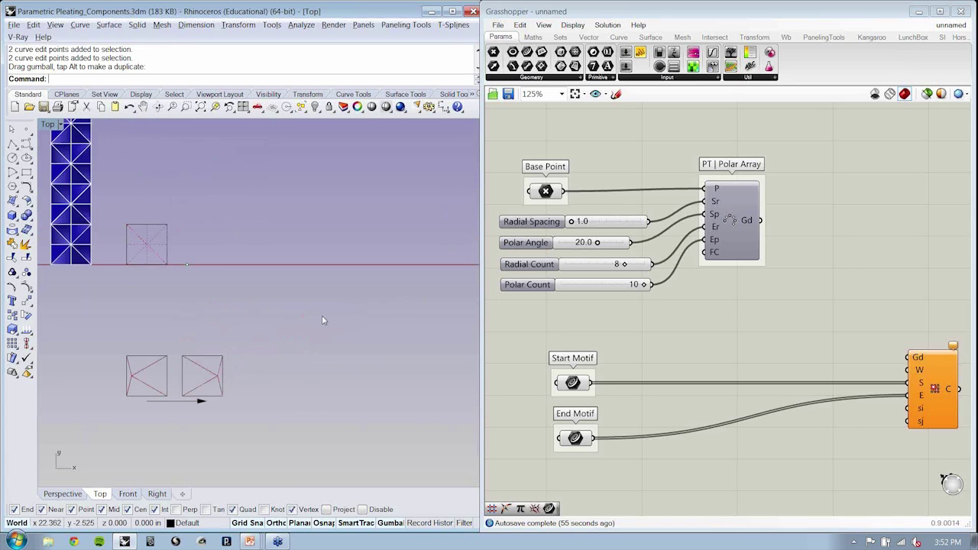
# Step: Wire the Gd output of PT | Polar Array to the Gd input of Morph 2D Mean
pyautogui.moveTo(322, 315); pyautogui.dragTo(295, 352, button='right')
pyautogui.moveTo(761, 220); pyautogui.dragTo(908, 358)
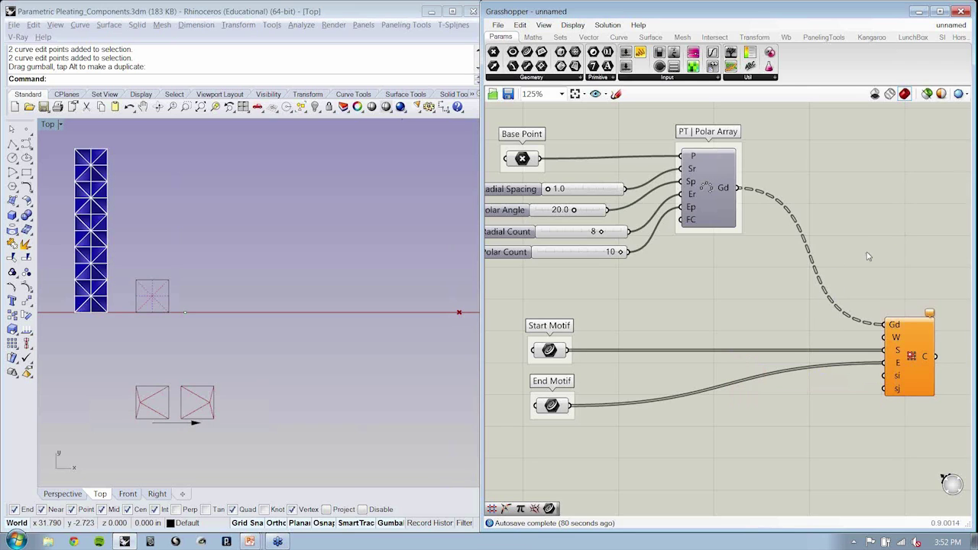
pyautogui.moveTo(868, 257); pyautogui.dragTo(820, 272, button='right')
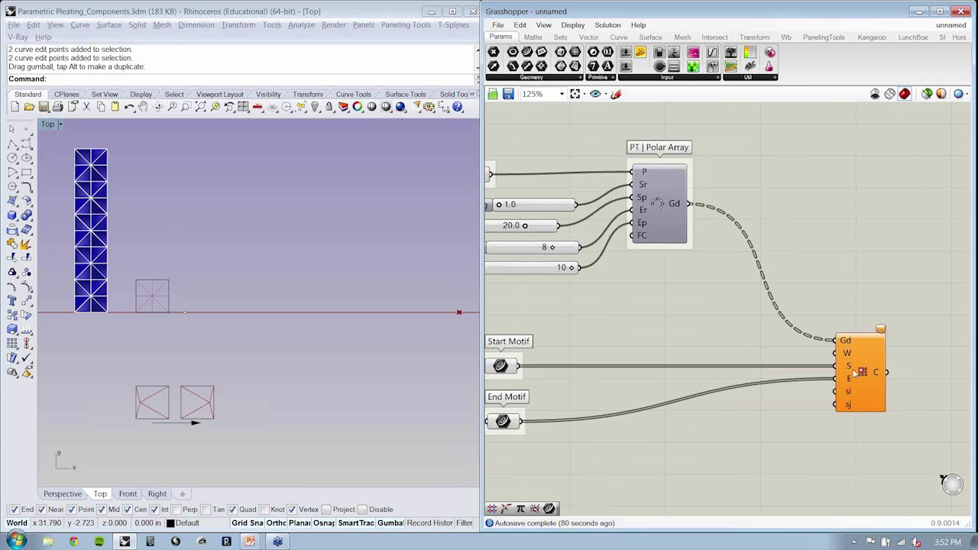
pyautogui.moveTo(729, 320); pyautogui.dragTo(754, 319, button='right')
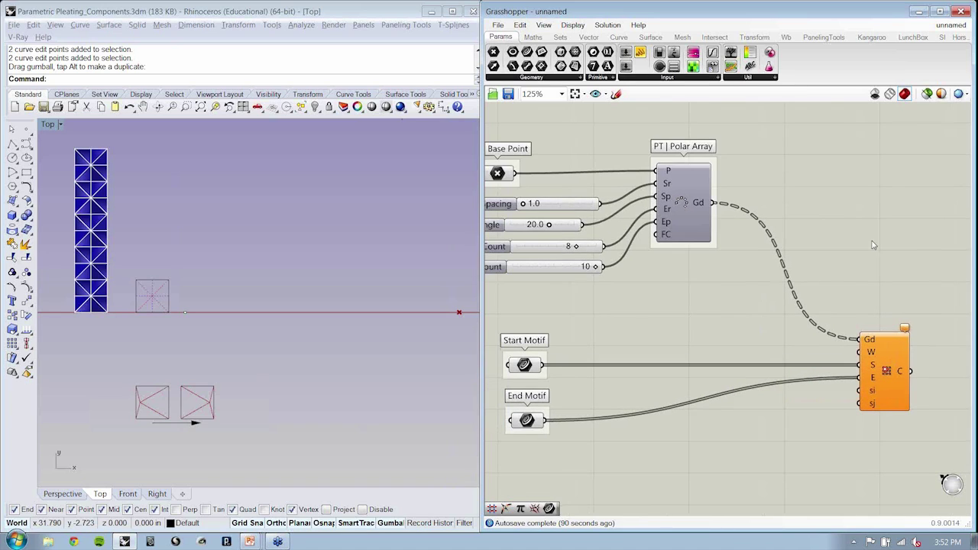
pyautogui.click(837, 38)
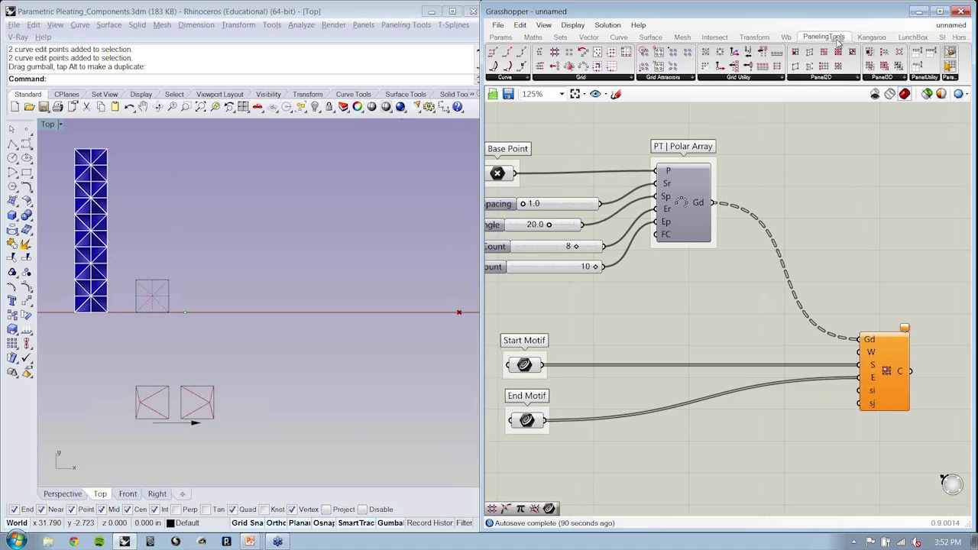
pyautogui.click(659, 78)
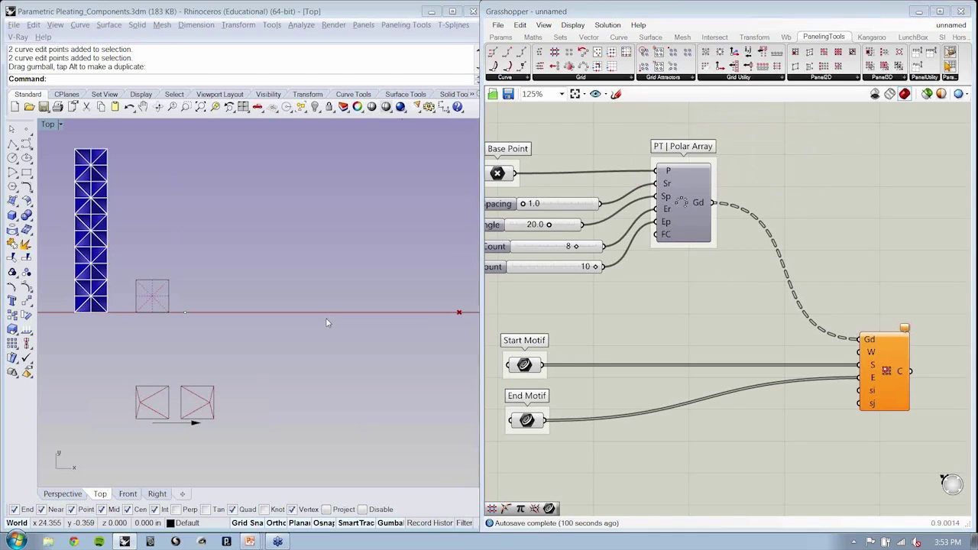
# Step: Copy the left motif's square outline to the empty area directly below the motifs
pyautogui.scroll(5, 176, 366)
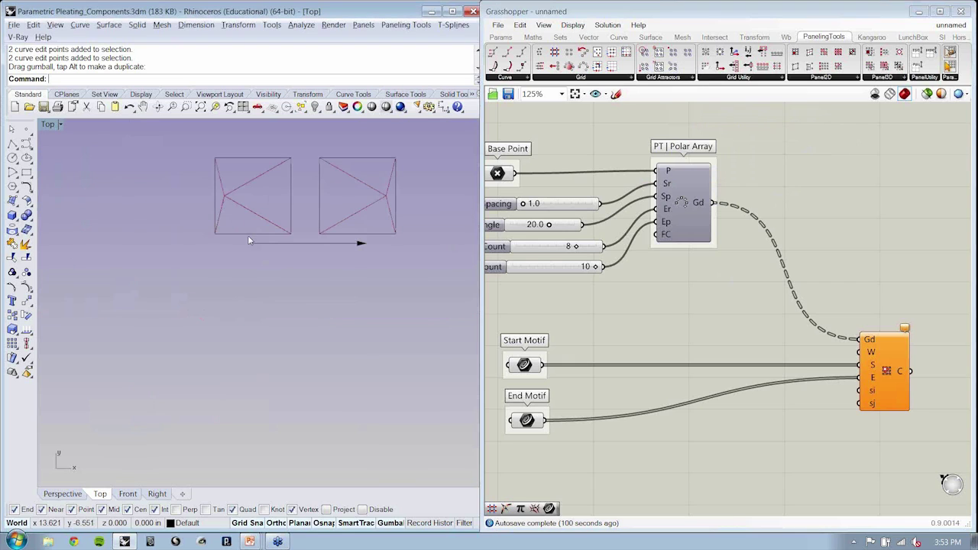
pyautogui.click(250, 234)
pyautogui.click(13, 315)
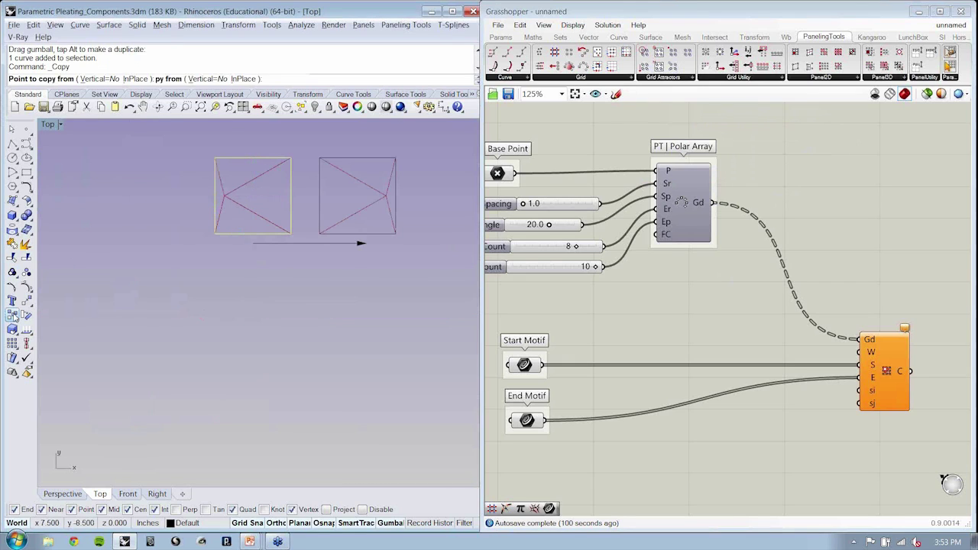
pyautogui.click(130, 230)
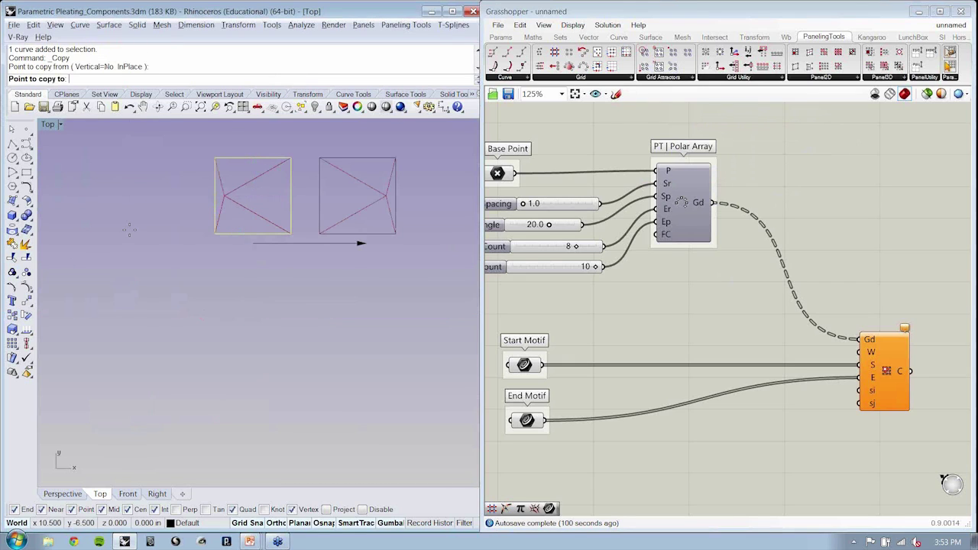
pyautogui.click(121, 377)
pyautogui.scroll(6, 237, 365)
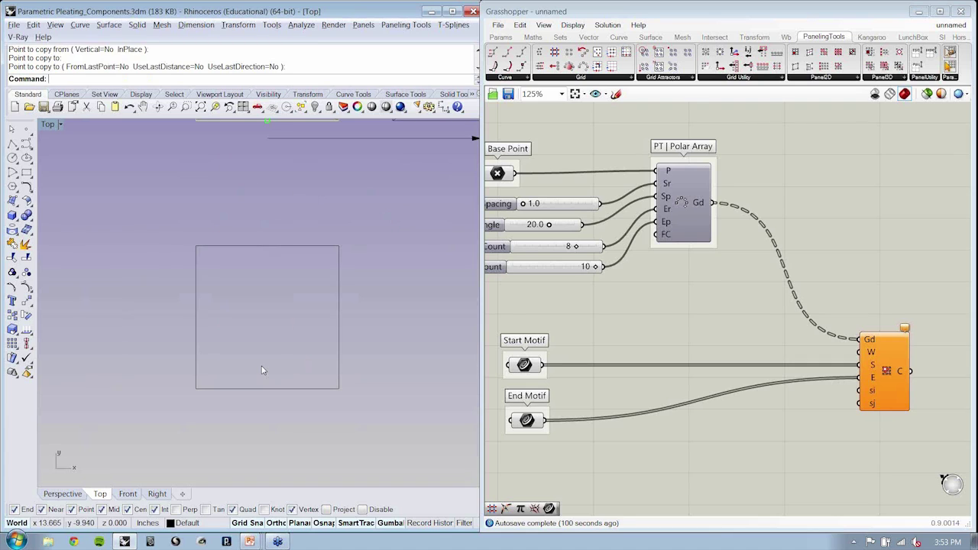
pyautogui.moveTo(261, 366); pyautogui.dragTo(230, 358, button='right')
# Step: Draw two crossing polyline diagonals from corner to corner of the copied square
pyautogui.click(12, 144)
pyautogui.click(165, 237)
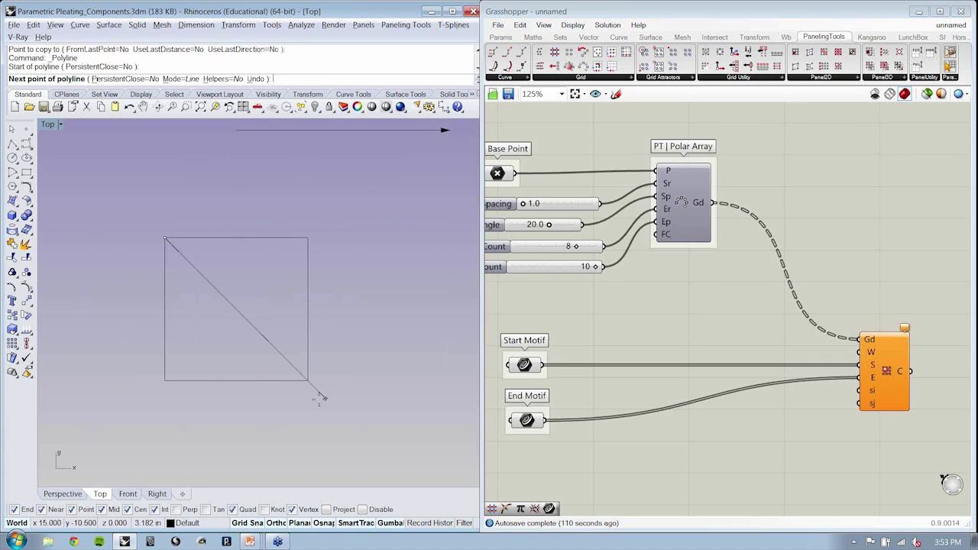
pyautogui.click(319, 397)
pyautogui.press('Return')
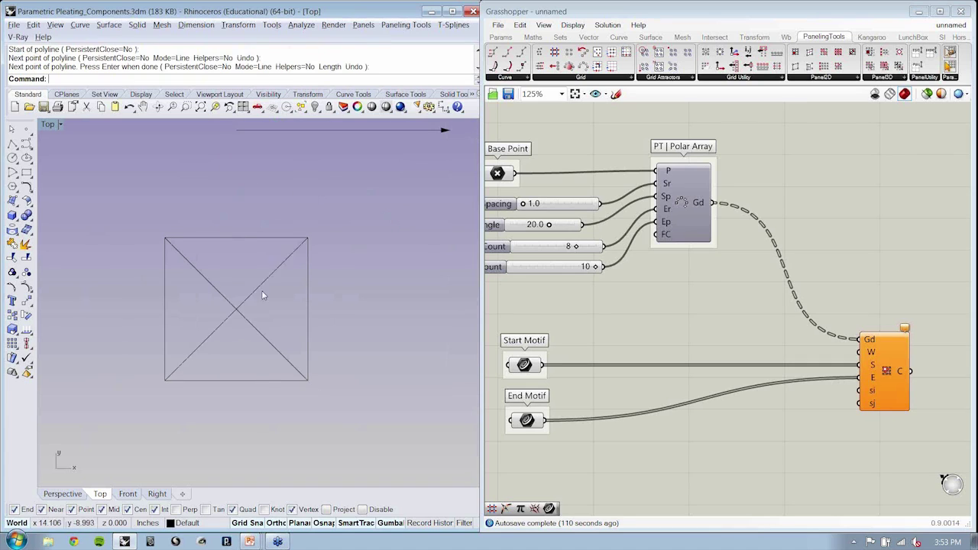
# Step: Split the lower-left to upper-right diagonal at the square's centre, using the other diagonal as the cutting object
pyautogui.click(260, 285)
pyautogui.click(267, 340)
pyautogui.click(269, 342)
pyautogui.click(269, 342)
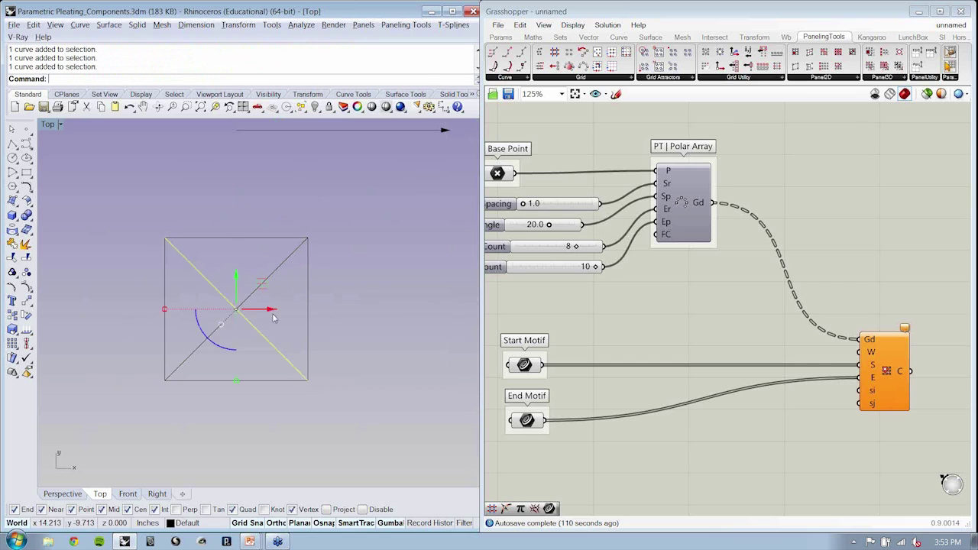
pyautogui.click(269, 314)
pyautogui.click(255, 294)
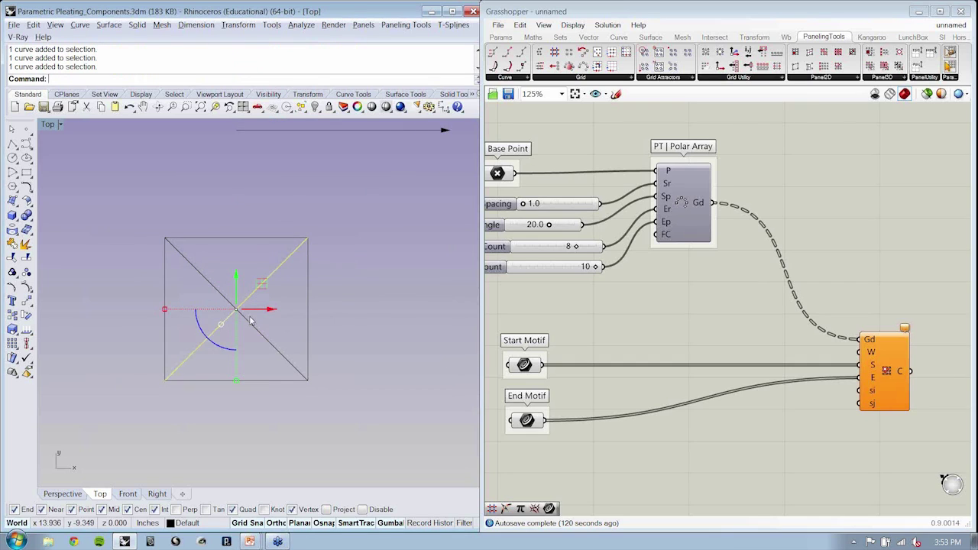
pyautogui.click(27, 258)
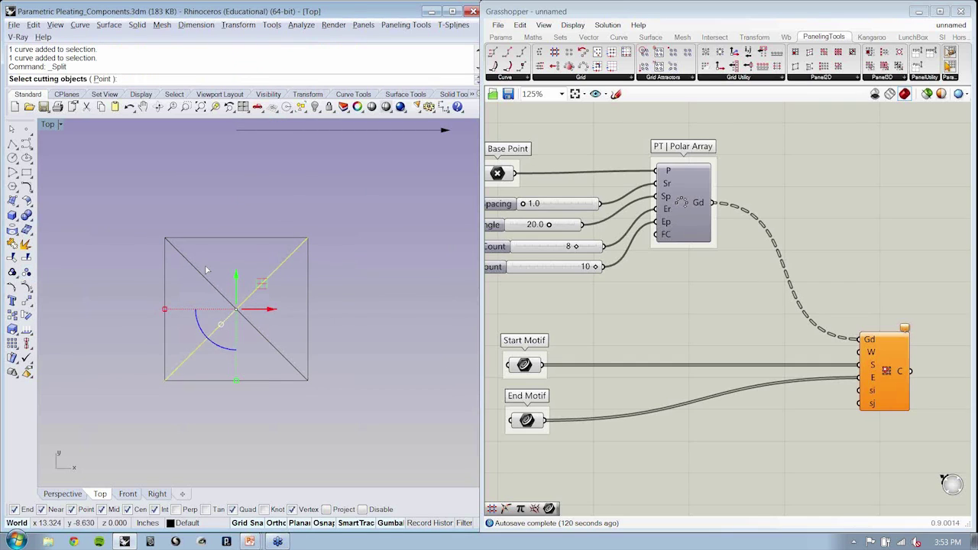
pyautogui.click(201, 278)
pyautogui.press('Return')
# Step: Split the upper-left to lower-right diagonal at the centre with the other diagonal's upper half, and check the separate segments
pyautogui.click(214, 284)
pyautogui.press('Return')
pyautogui.click(282, 266)
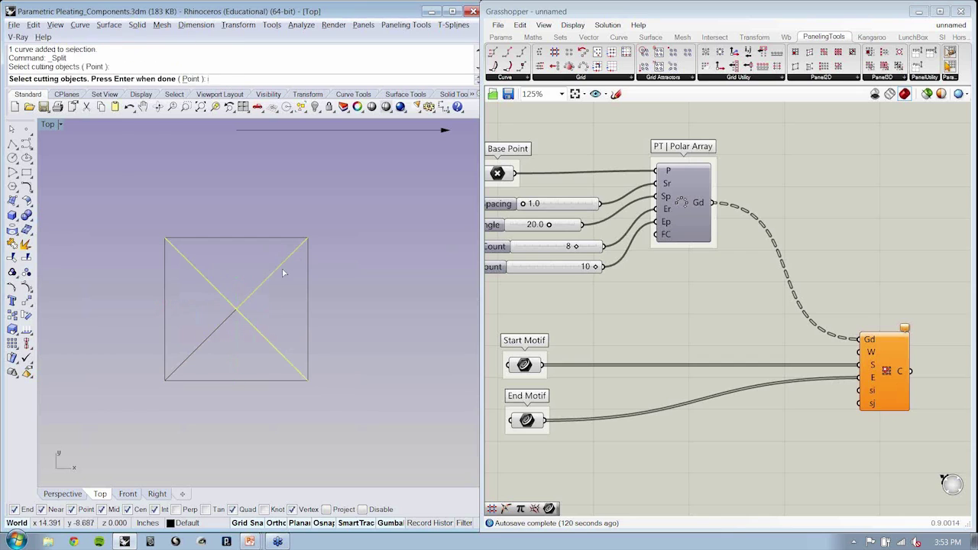
pyautogui.press('Return')
pyautogui.click(283, 263)
pyautogui.click(207, 282)
pyautogui.click(246, 320)
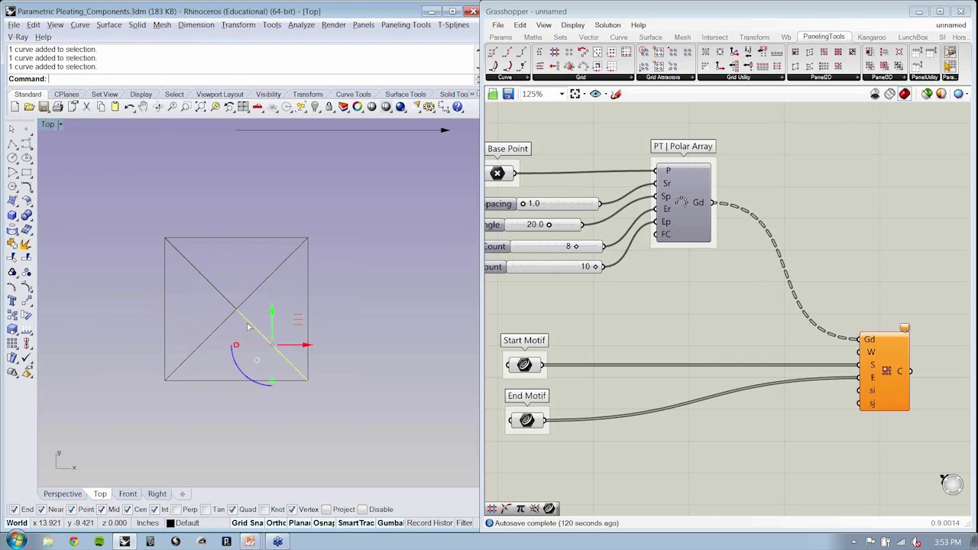
pyautogui.click(247, 291)
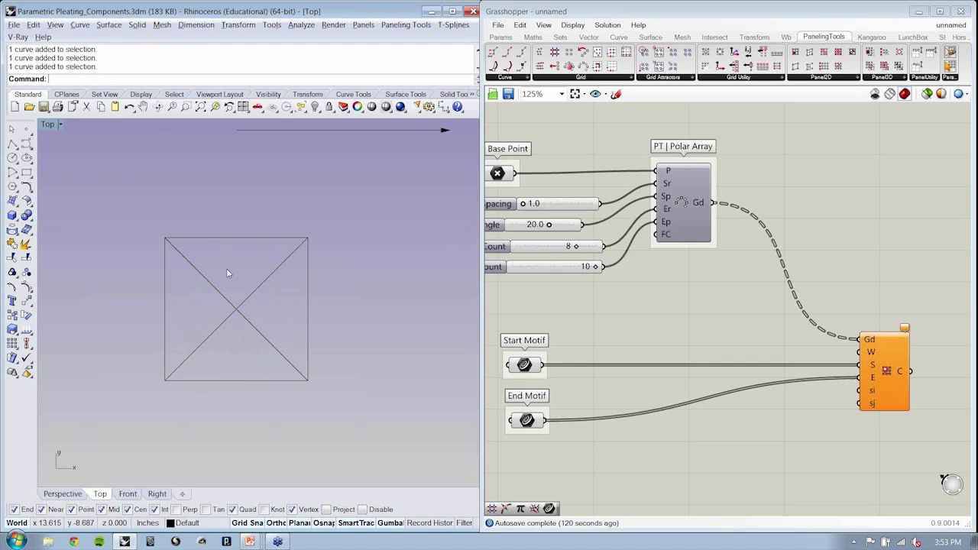
# Step: Join the left pair of diagonal segments into one polyline and the right pair into another
pyautogui.moveTo(226, 268); pyautogui.dragTo(204, 329)
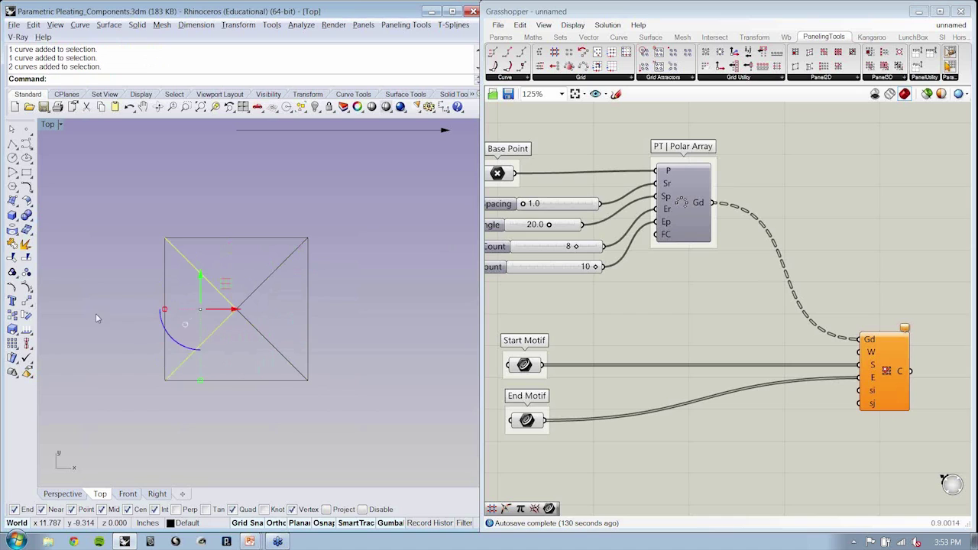
pyautogui.click(12, 315)
pyautogui.click(13, 247)
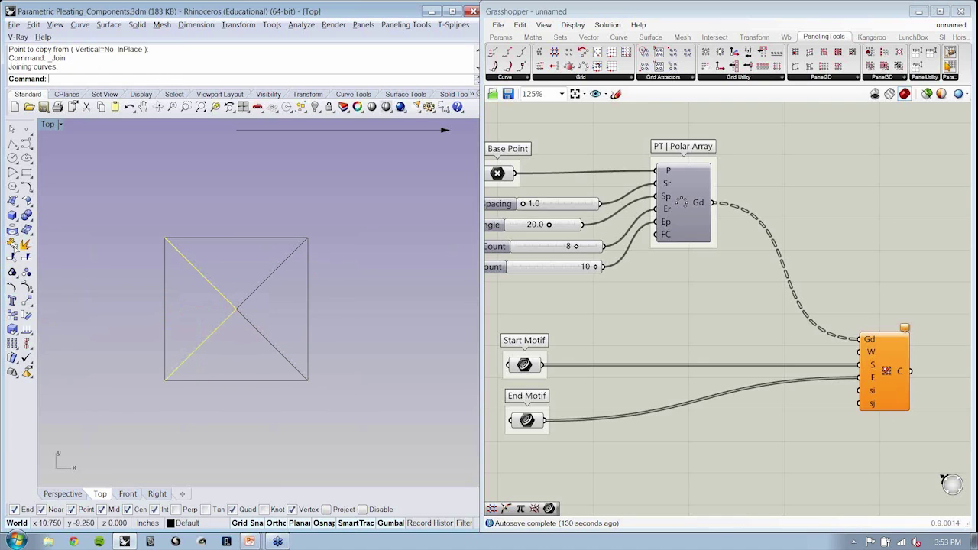
pyautogui.moveTo(251, 261); pyautogui.dragTo(245, 350)
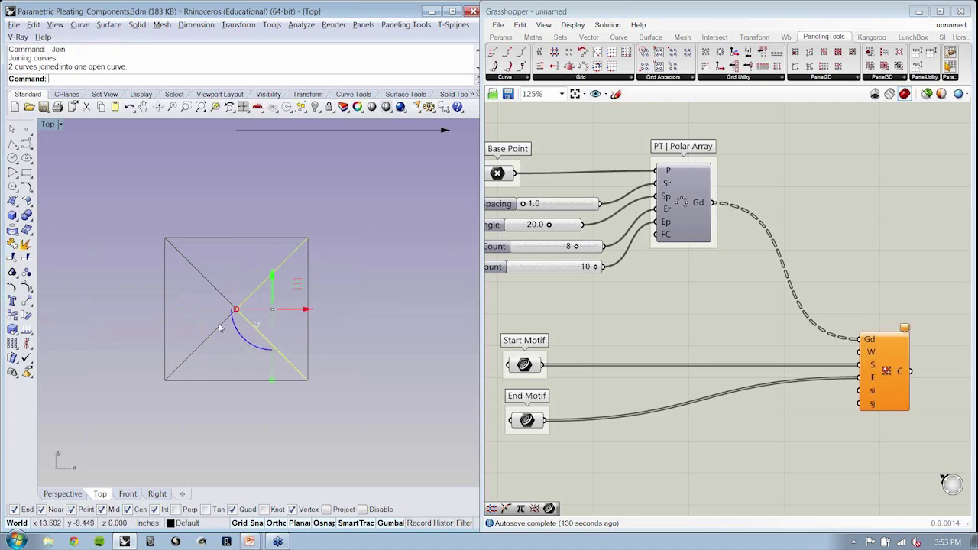
pyautogui.click(218, 326)
pyautogui.click(248, 324)
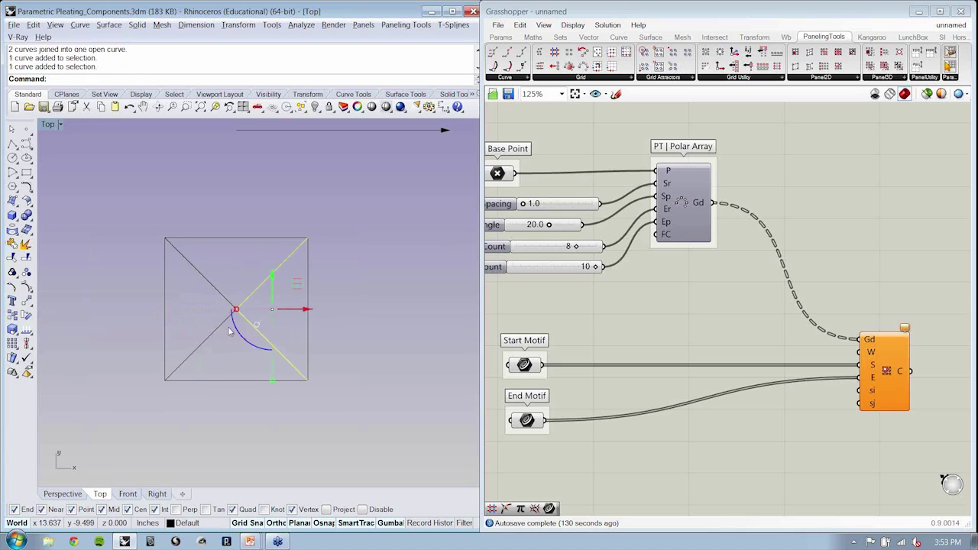
pyautogui.click(249, 288)
pyautogui.moveTo(257, 277); pyautogui.dragTo(295, 327)
# Step: Turn on edit points for the two joined diagonals and try shifting the points at the square's centre
pyautogui.click(13, 289)
pyautogui.moveTo(236, 285)
pyautogui.mouseDown()
pyautogui.moveTo(243, 264)
pyautogui.moveTo(244, 298)
pyautogui.moveTo(248, 271)
pyautogui.moveTo(254, 285)
pyautogui.mouseUp()
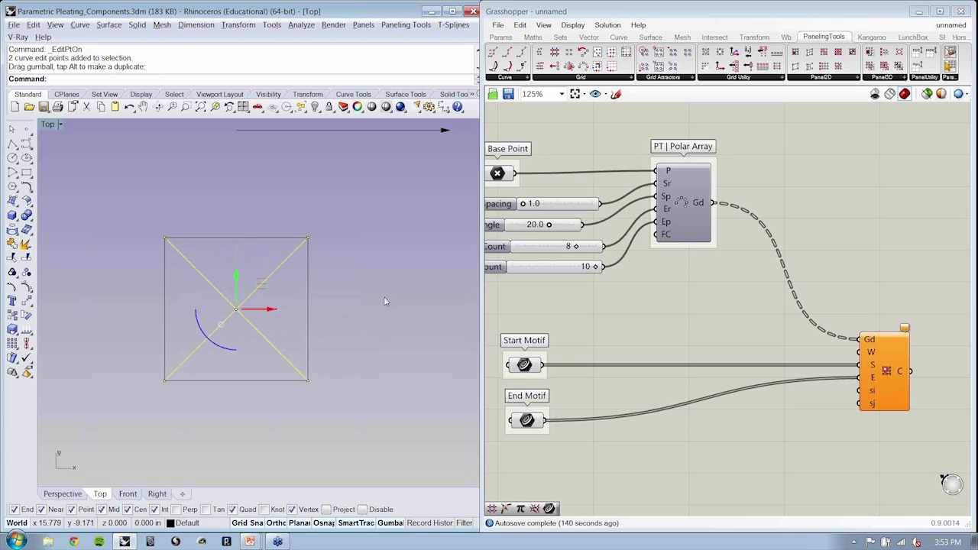
pyautogui.scroll(-3, 354, 300)
pyautogui.scroll(-3, 354, 299)
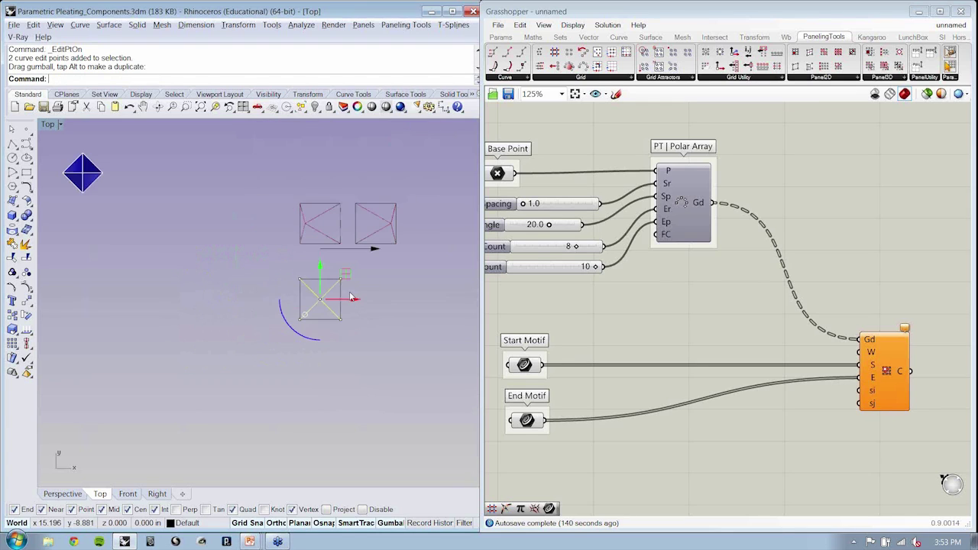
pyautogui.moveTo(351, 297); pyautogui.dragTo(177, 447, button='right')
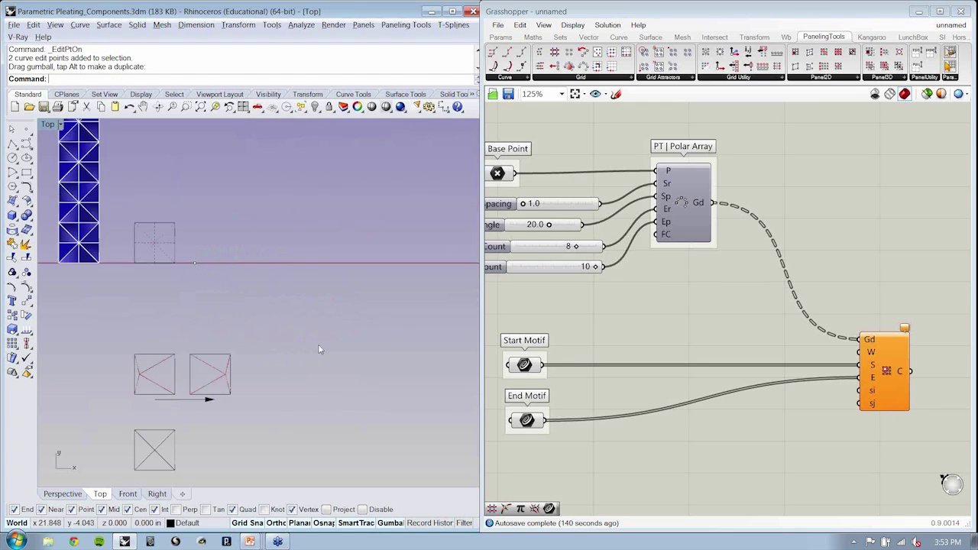
# Step: Add a Point Attraction component and feed it the Polar Array's grid output
pyautogui.click(685, 79)
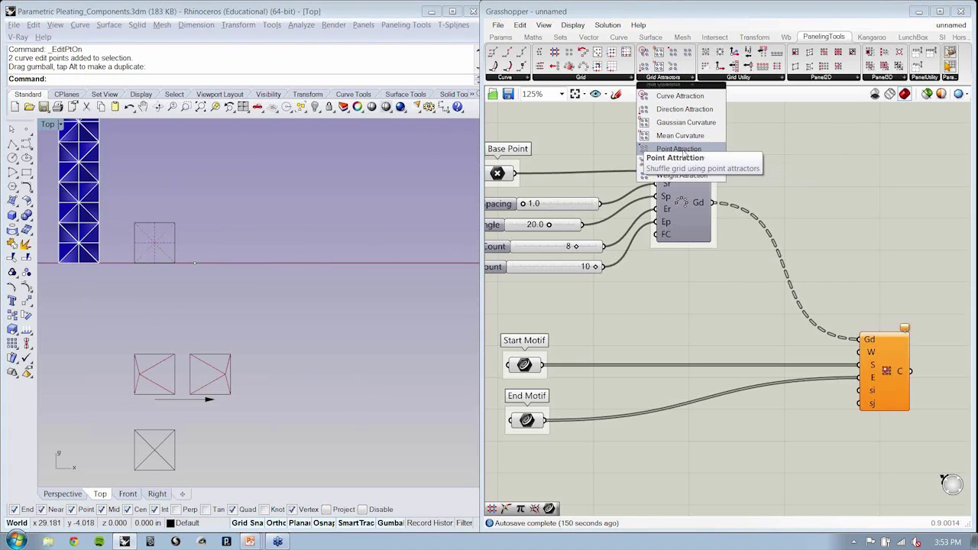
pyautogui.click(680, 152)
pyautogui.click(755, 315)
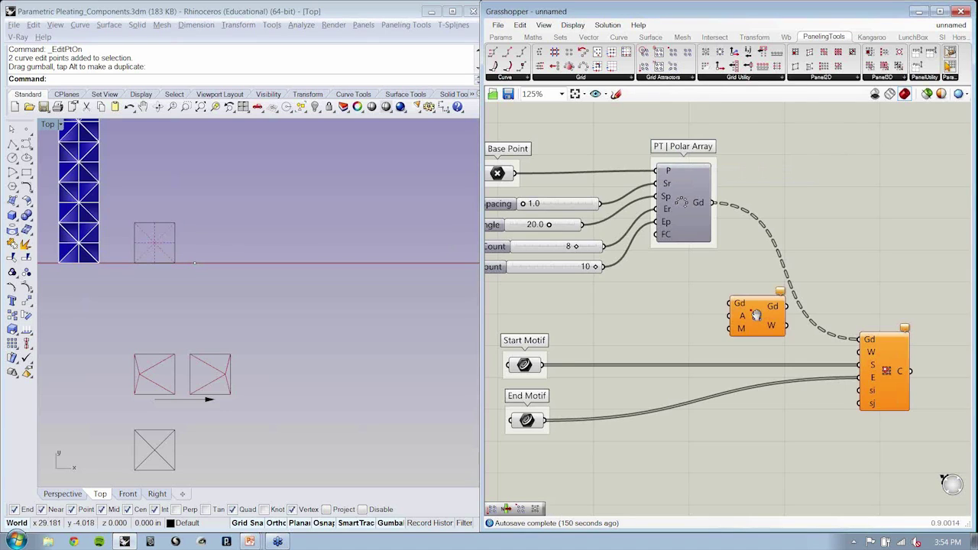
pyautogui.moveTo(757, 315); pyautogui.dragTo(742, 306, button='right')
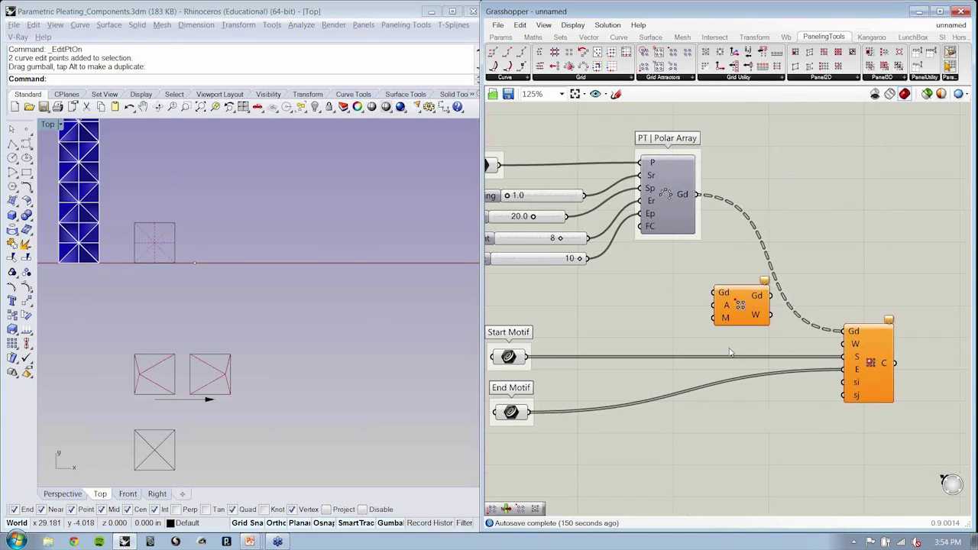
pyautogui.moveTo(730, 353); pyautogui.dragTo(758, 352, button='right')
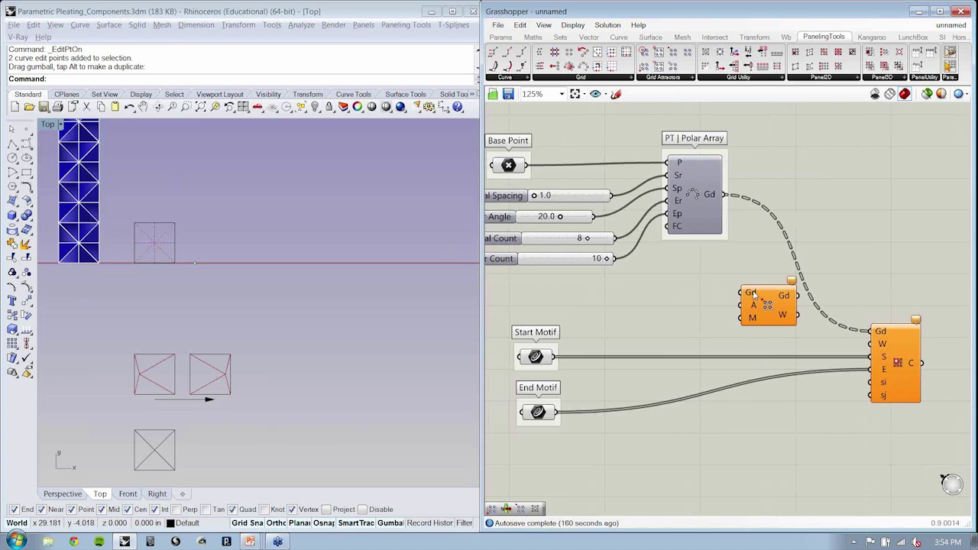
pyautogui.moveTo(753, 293)
pyautogui.moveTo(725, 195); pyautogui.dragTo(758, 307)
pyautogui.moveTo(753, 308)
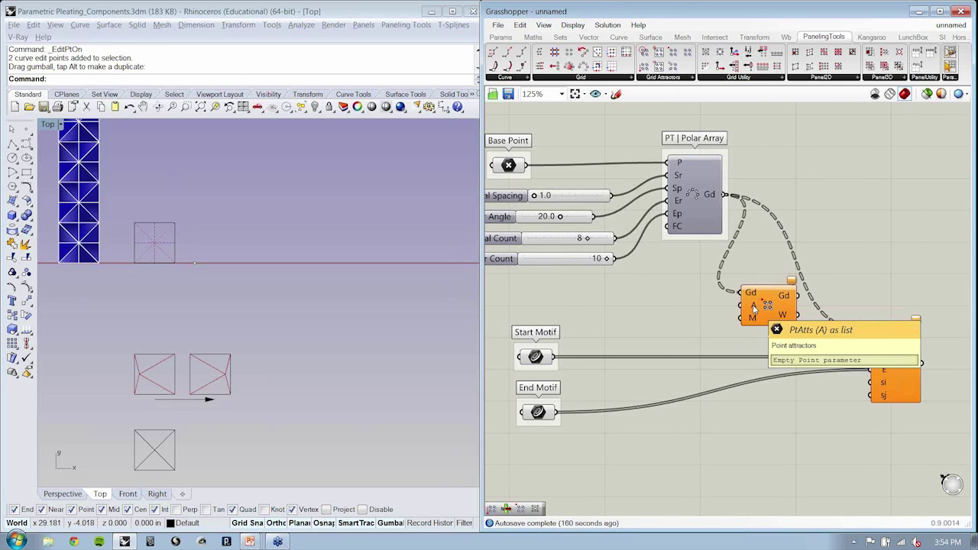
# Step: Connect the Base Point to the Point Attraction component's attractor input A
pyautogui.click(378, 306)
pyautogui.moveTo(292, 288); pyautogui.dragTo(270, 297, button='right')
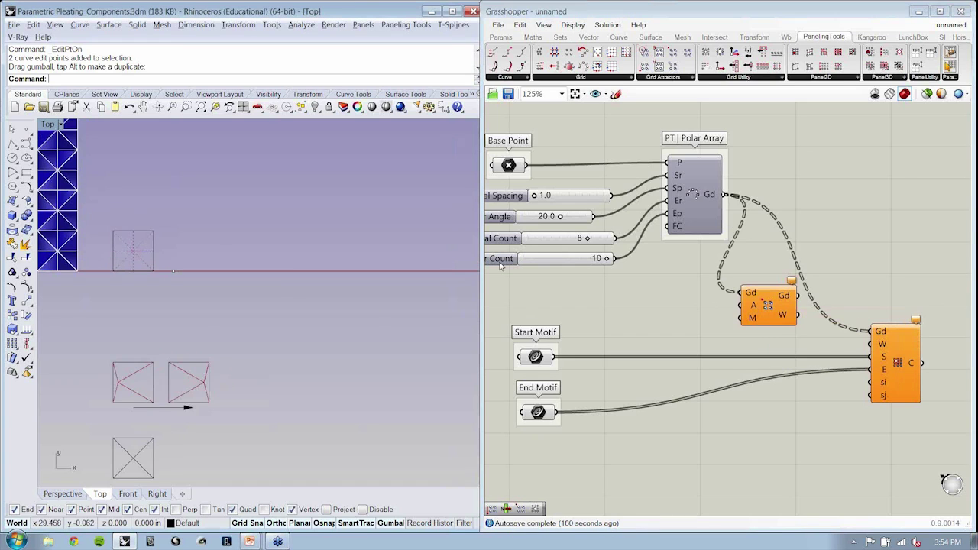
pyautogui.click(698, 200)
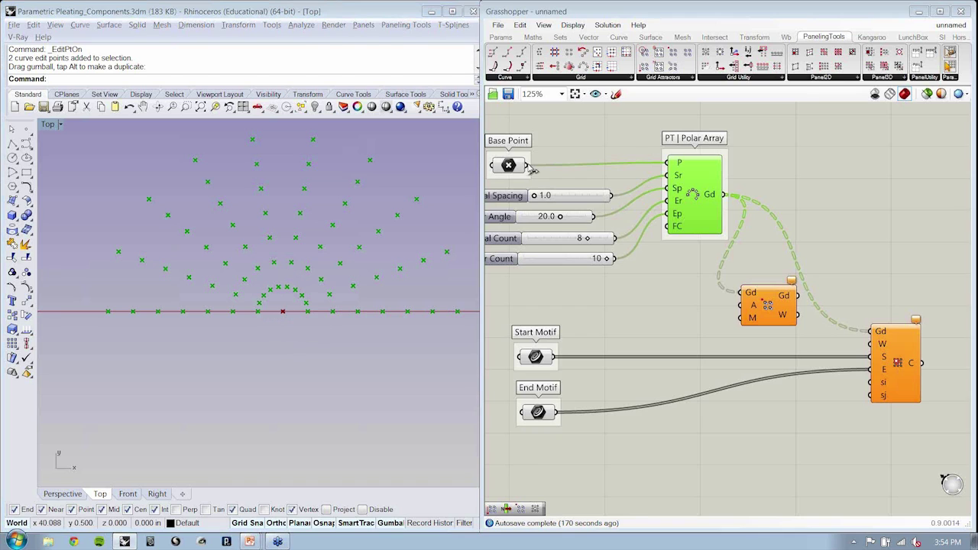
pyautogui.moveTo(532, 169); pyautogui.dragTo(743, 307)
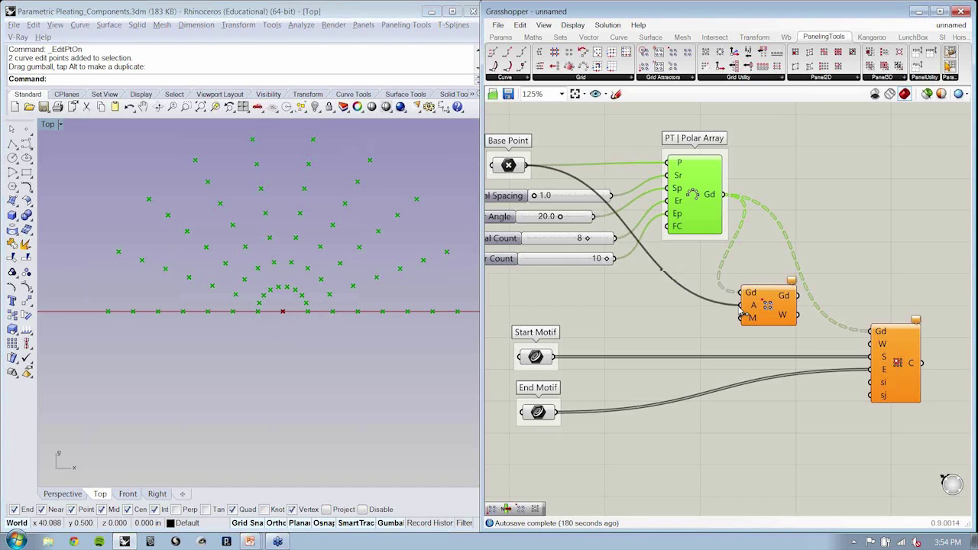
pyautogui.click(625, 330)
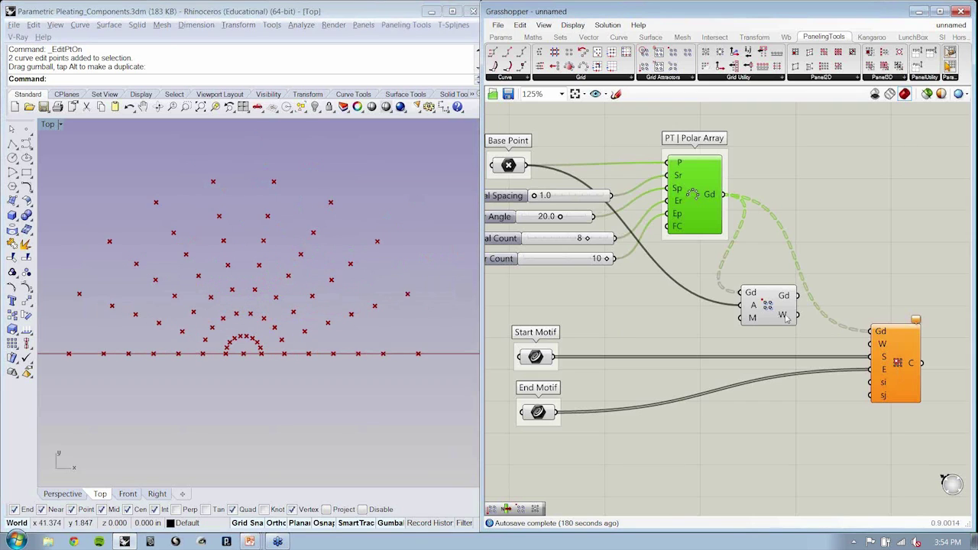
# Step: Temporarily preview the original polar grid beside the attracted grid to compare them, and hide the Polar Array again
pyautogui.moveTo(788, 318)
pyautogui.moveTo(785, 297)
pyautogui.click(771, 309)
pyautogui.click(697, 197)
pyautogui.middleClick(785, 187)
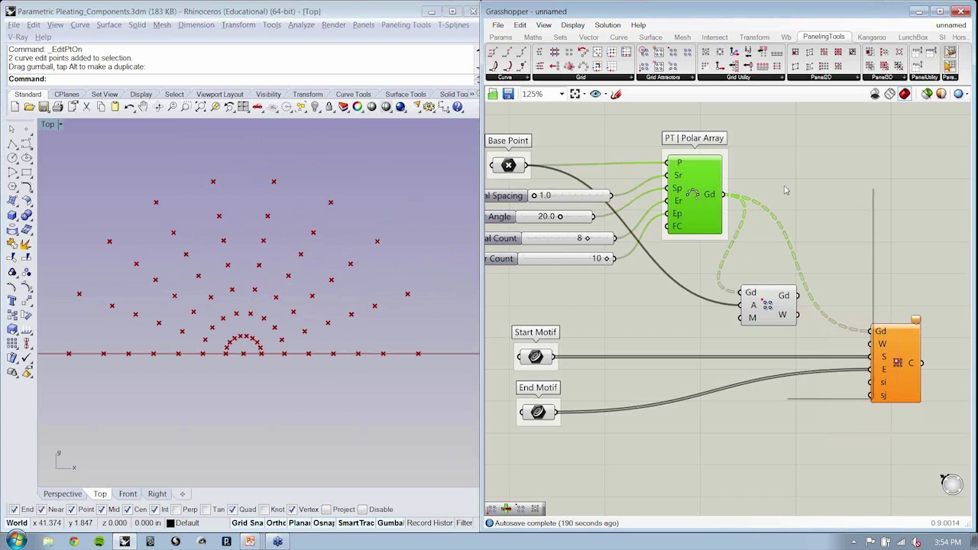
pyautogui.click(809, 197)
pyautogui.click(781, 305)
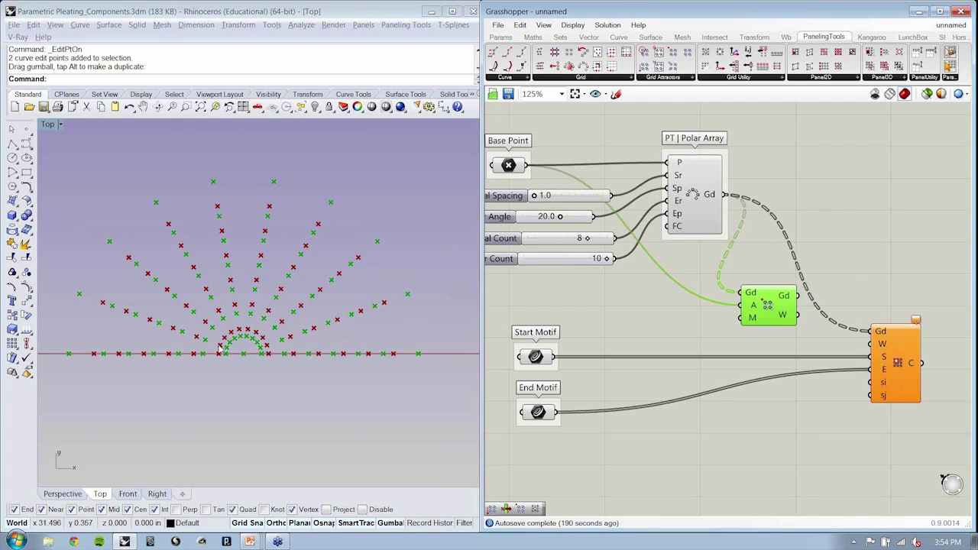
pyautogui.click(698, 196)
pyautogui.middleClick(795, 186)
pyautogui.click(811, 209)
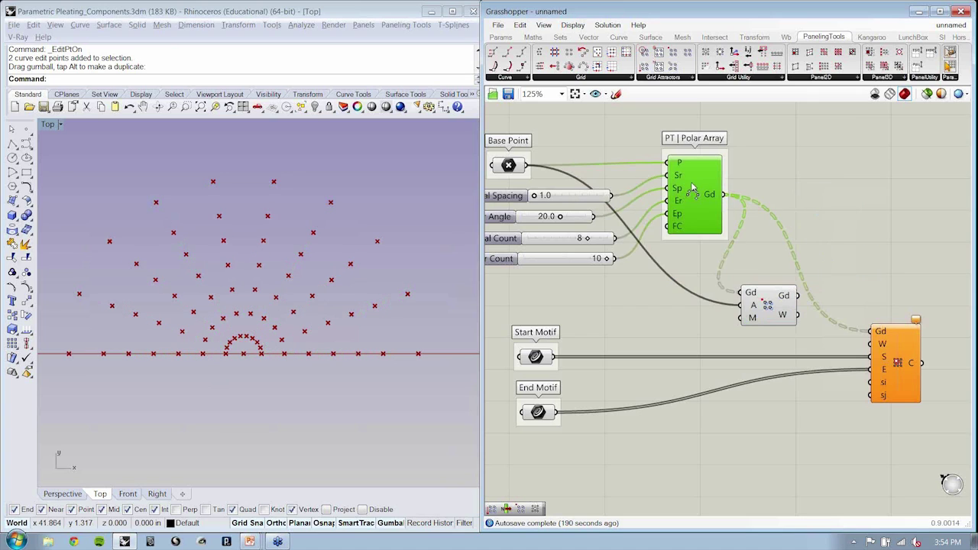
pyautogui.moveTo(691, 183)
pyautogui.mouseDown()
pyautogui.moveTo(693, 199)
pyautogui.moveTo(693, 190)
pyautogui.mouseUp()
pyautogui.click(784, 237)
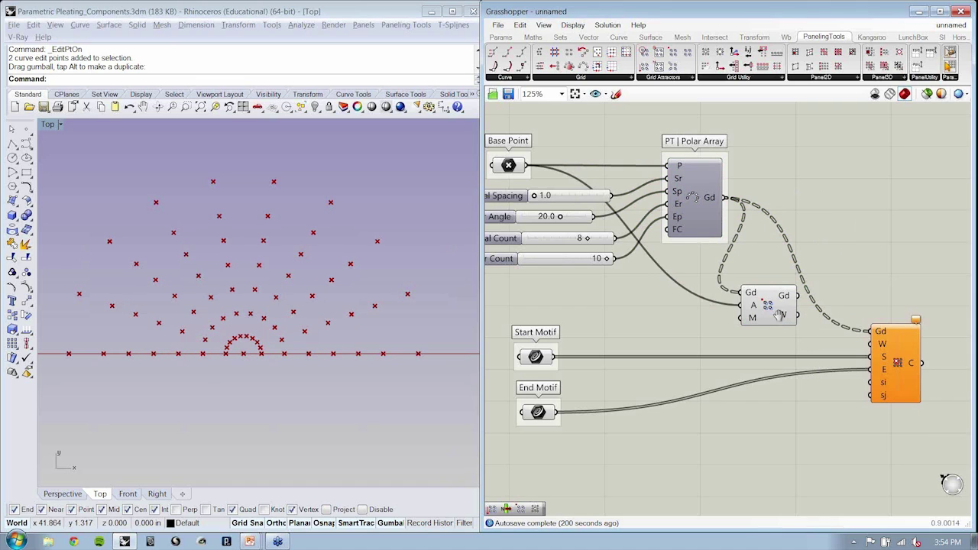
# Step: Connect the Point Attraction's weight output W to the W input of the Morph 2D Mean component
pyautogui.moveTo(780, 315); pyautogui.dragTo(776, 315, button='right')
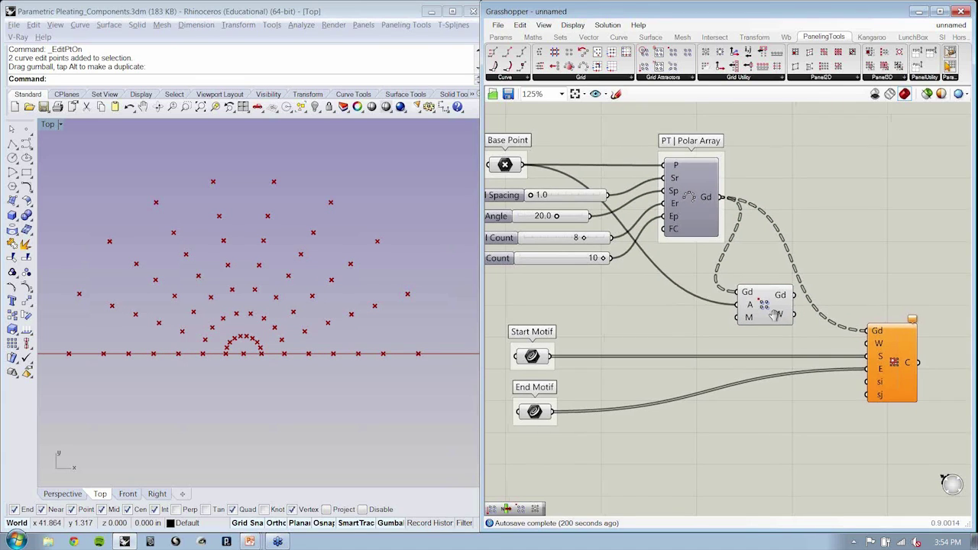
pyautogui.scroll(3, 778, 314)
pyautogui.moveTo(673, 313)
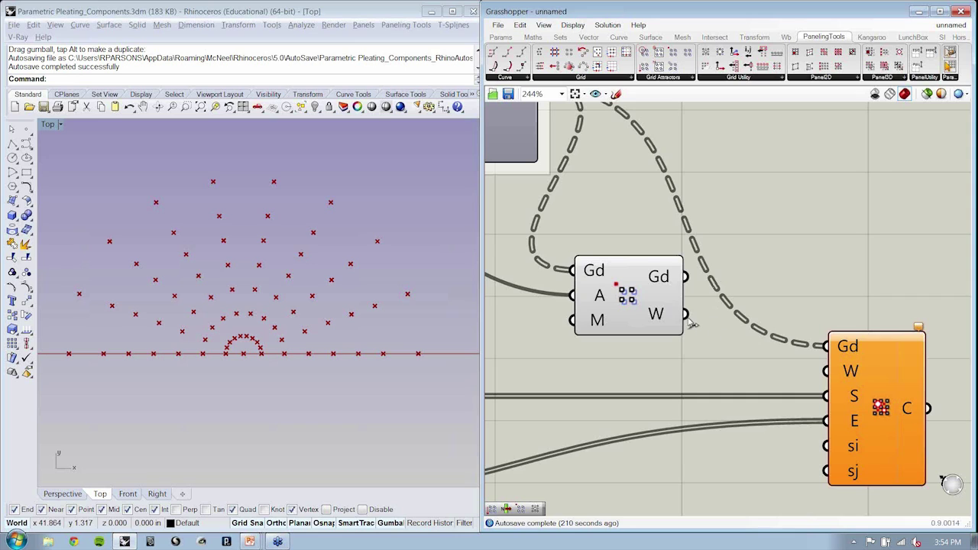
pyautogui.moveTo(685, 315); pyautogui.dragTo(826, 371)
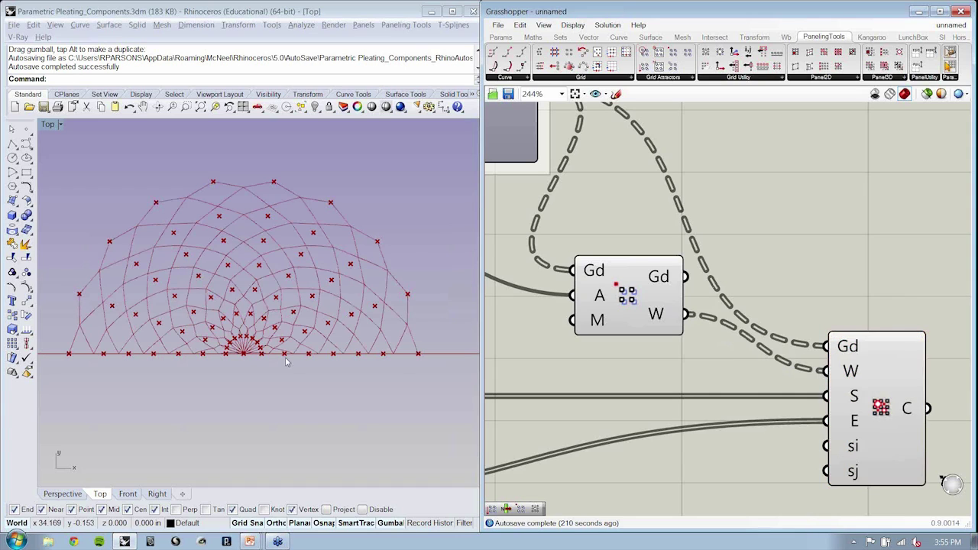
pyautogui.moveTo(286, 362); pyautogui.dragTo(319, 339, button='right')
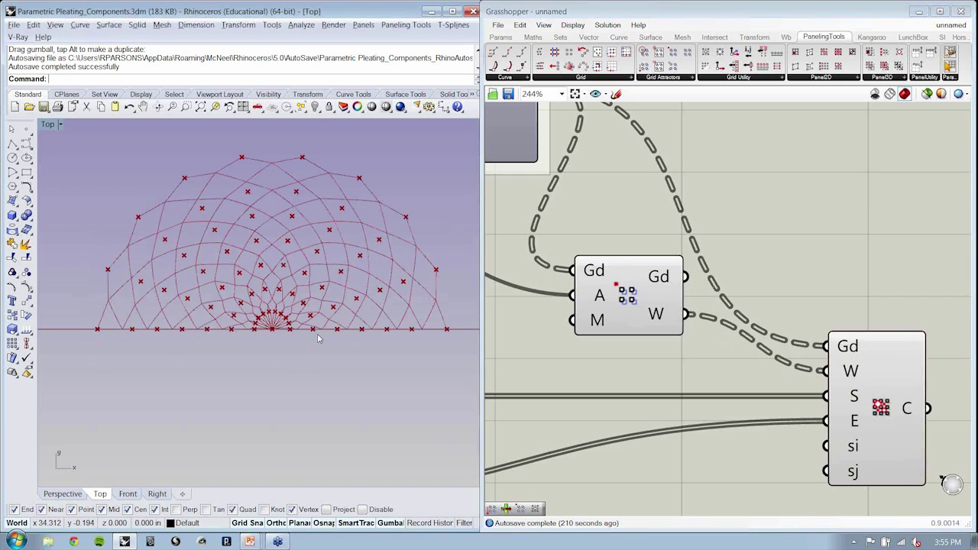
# Step: Turn off the Point Attraction component's preview so only the morphed pattern and base point are displayed
pyautogui.click(628, 298)
pyautogui.hotkey('ctrl', 'q')
pyautogui.click(536, 361)
pyautogui.moveTo(251, 316); pyautogui.dragTo(210, 347, button='right')
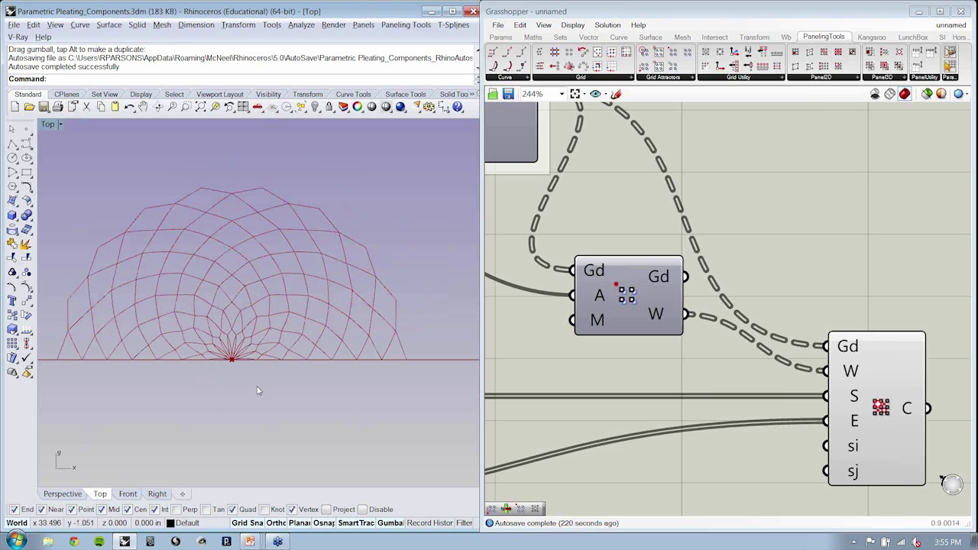
# Step: Bring the motifs and morphed pattern into view, collapse the Grasshopper window and maximise the Rhino window
pyautogui.moveTo(207, 408); pyautogui.dragTo(316, 288, button='right')
pyautogui.scroll(-10, 215, 425)
pyautogui.scroll(6, 178, 340)
pyautogui.moveTo(178, 340); pyautogui.dragTo(143, 399, button='right')
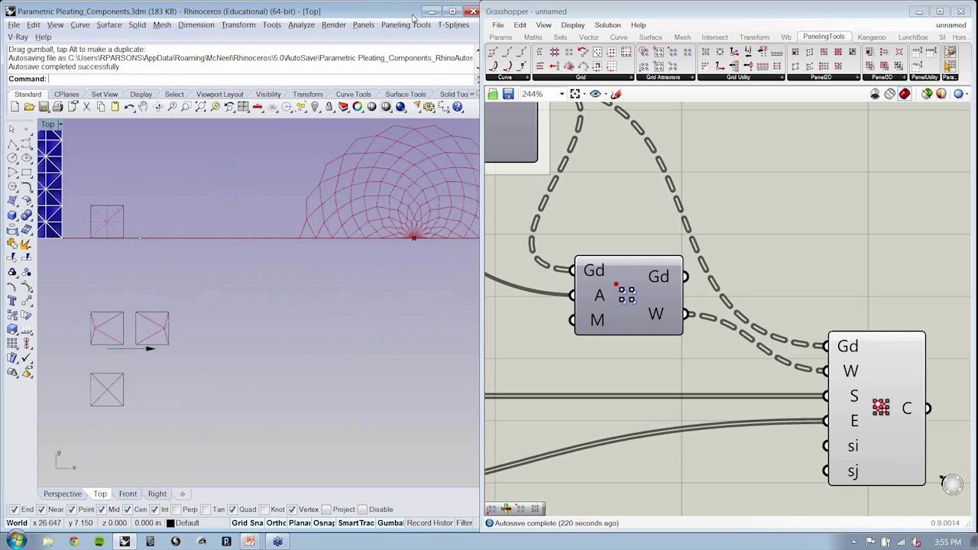
pyautogui.doubleClick(518, 4)
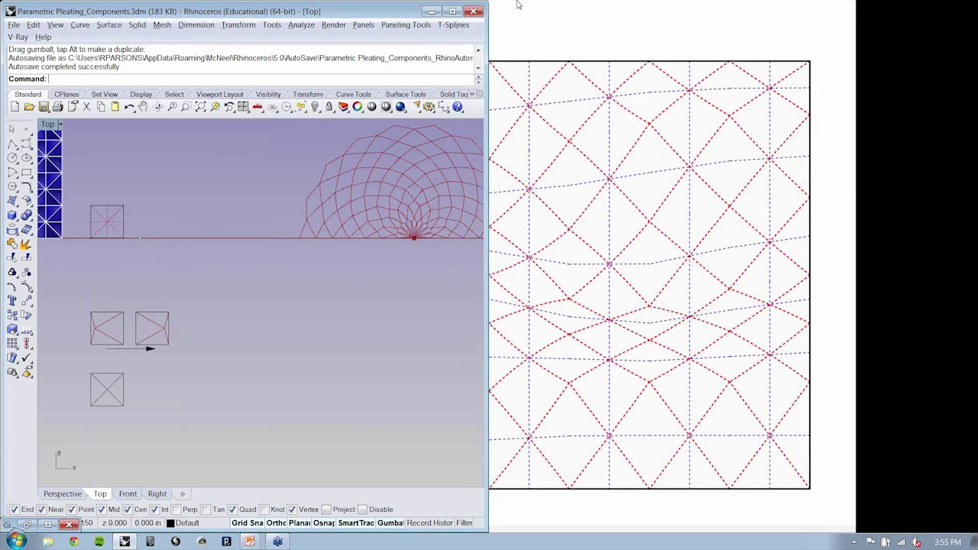
pyautogui.click(452, 11)
# Step: Turn on edit points for the end motif's red crease curves
pyautogui.moveTo(671, 214); pyautogui.dragTo(650, 298, button='right')
pyautogui.scroll(2, 366, 419)
pyautogui.click(354, 422)
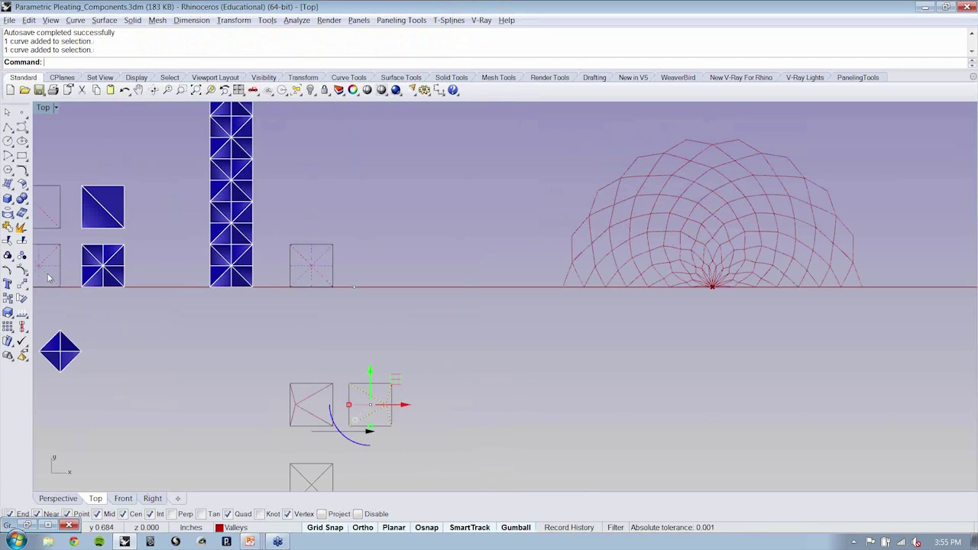
pyautogui.press('F10')
pyautogui.click(413, 402)
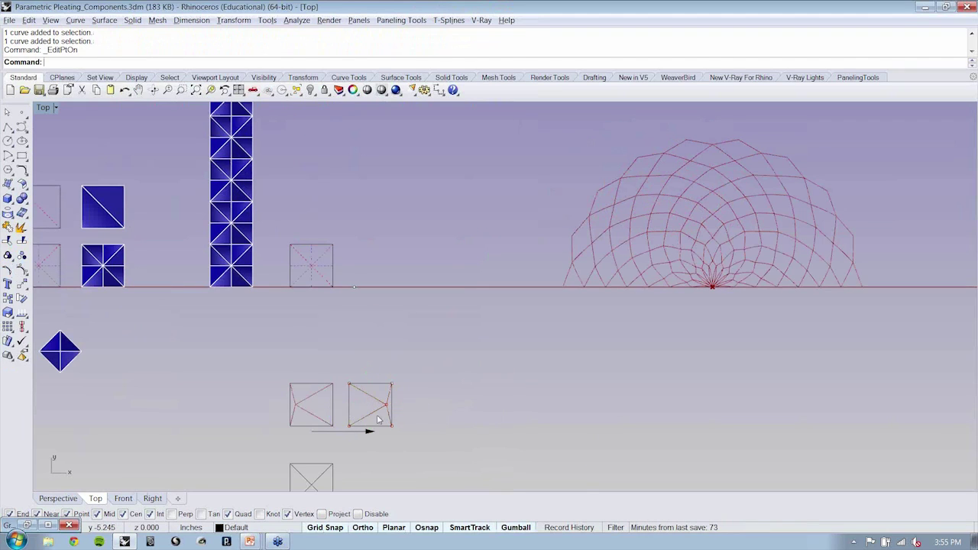
# Step: Move the end motif's inner vertex, where its crease curves meet, straight up by 0.5 inches and another 0.25 inches
pyautogui.moveTo(366, 399); pyautogui.dragTo(399, 419)
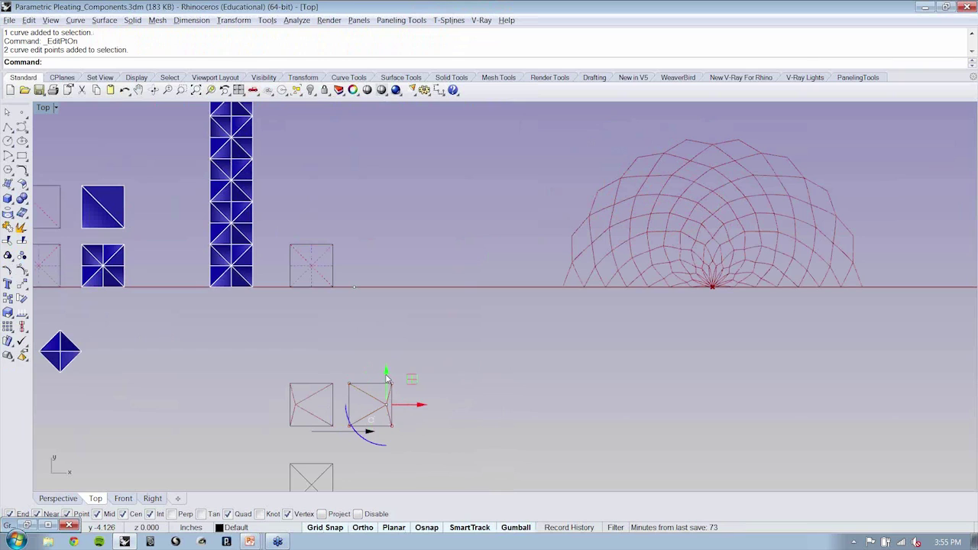
pyautogui.moveTo(387, 375); pyautogui.dragTo(387, 363)
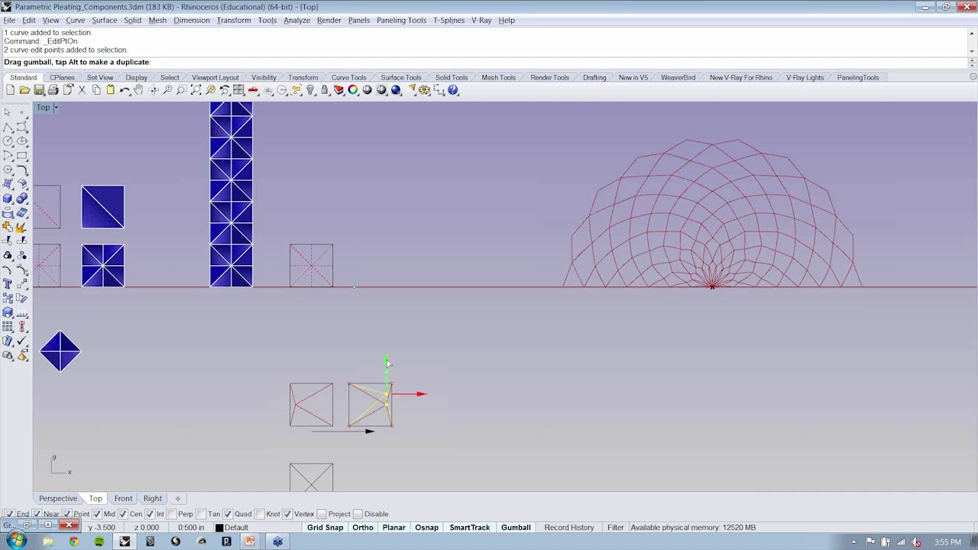
pyautogui.moveTo(387, 363); pyautogui.dragTo(387, 364)
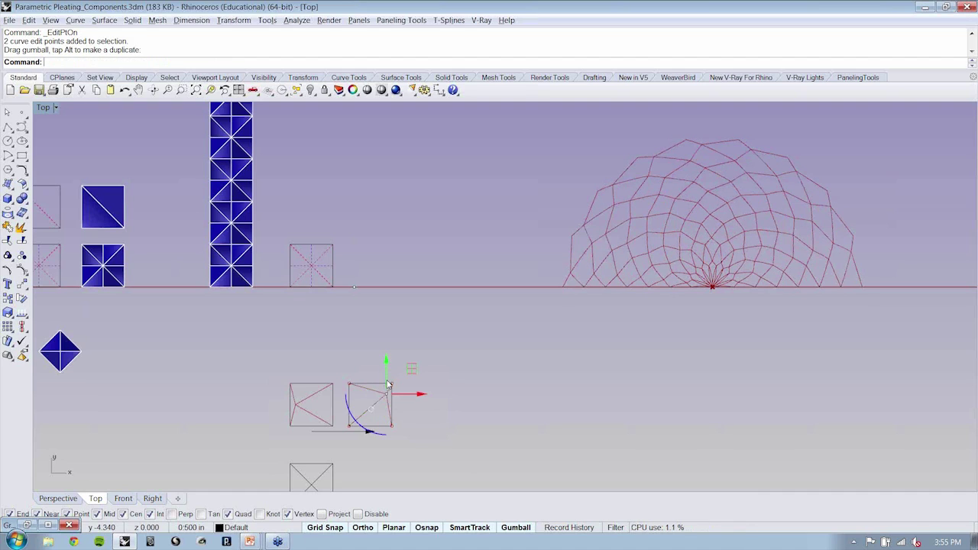
pyautogui.scroll(2, 387, 384)
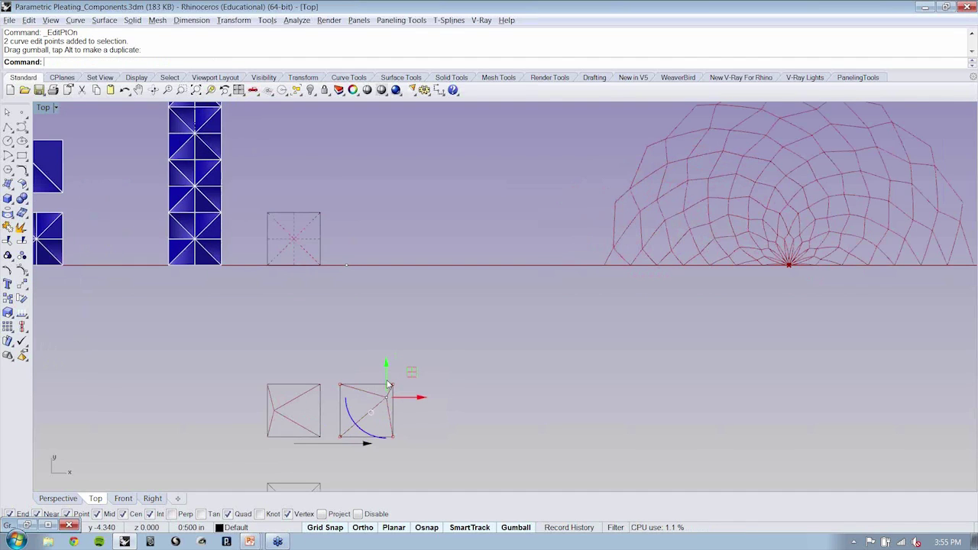
pyautogui.scroll(1, 388, 385)
pyautogui.moveTo(387, 366); pyautogui.dragTo(387, 365)
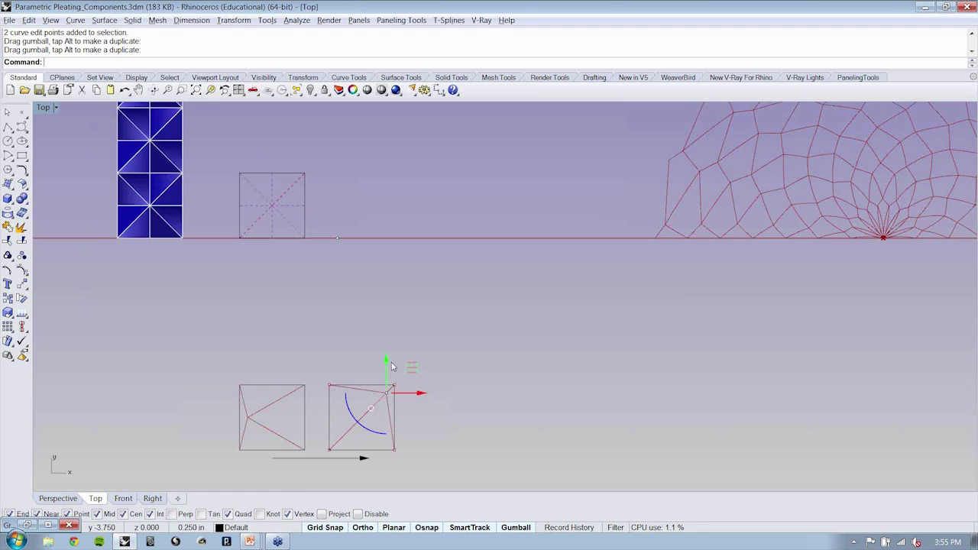
pyautogui.scroll(-2, 304, 398)
pyautogui.click(281, 400)
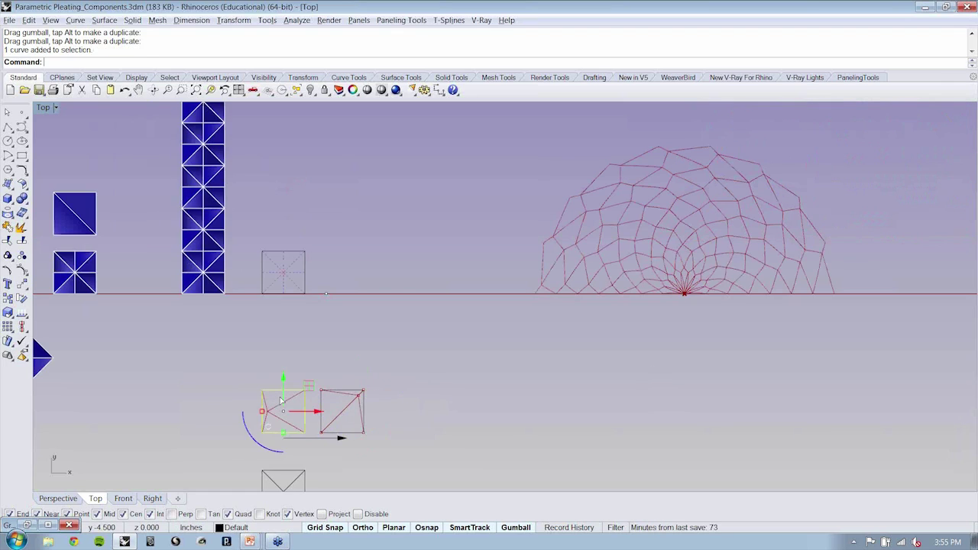
pyautogui.moveTo(281, 399); pyautogui.dragTo(283, 405)
pyautogui.hotkey('ctrl', 'z')
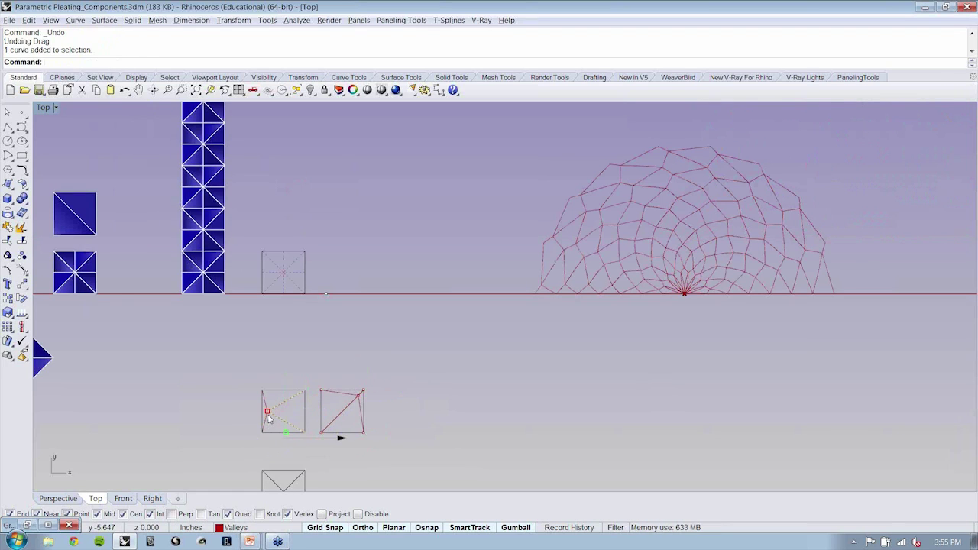
# Step: Turn on edit points for the start motif's red crease curves and move their shared inner vertex straight up, near the square's upper edge
pyautogui.click(267, 414)
pyautogui.keyDown('shift'); pyautogui.click(264, 424); pyautogui.keyUp('shift')
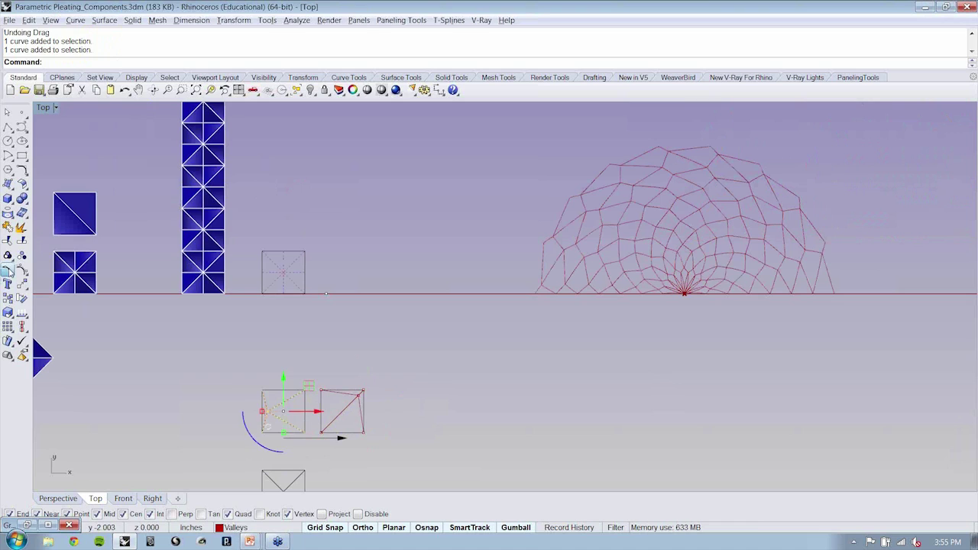
pyautogui.click(10, 272)
pyautogui.moveTo(230, 401); pyautogui.dragTo(275, 419)
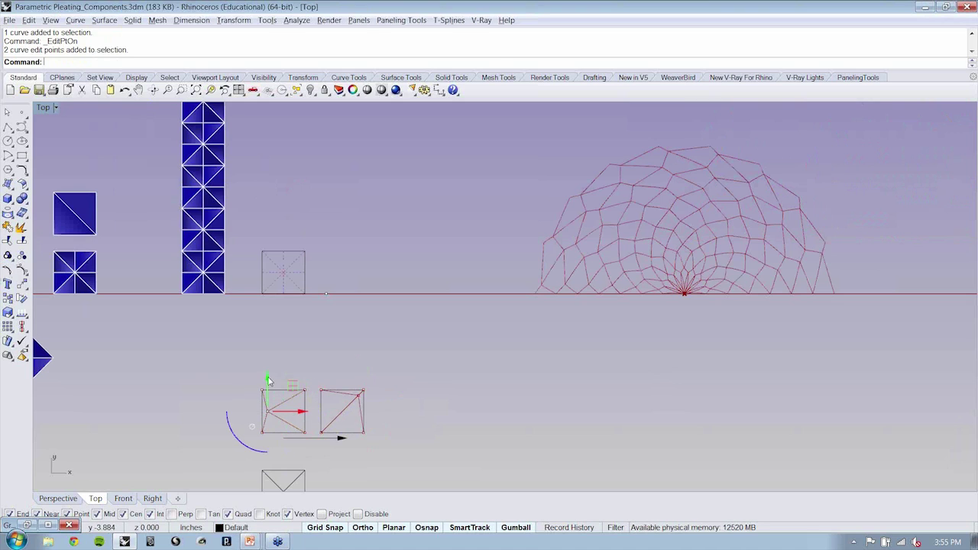
pyautogui.moveTo(269, 380)
pyautogui.mouseDown()
pyautogui.moveTo(268, 396)
pyautogui.moveTo(271, 370)
pyautogui.mouseUp()
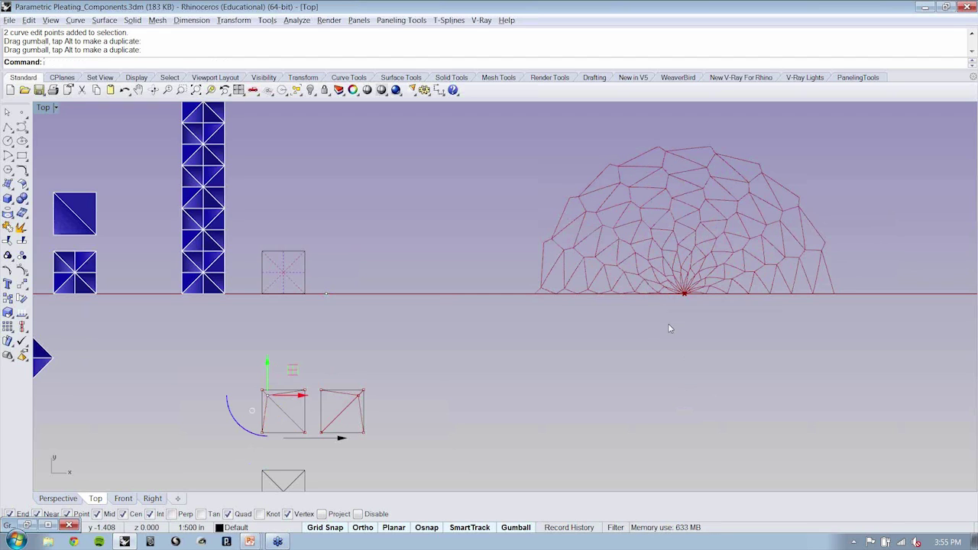
# Step: Examine the updated morphed pattern over the polar grid up close and as a whole, along with the motifs
pyautogui.moveTo(668, 324); pyautogui.dragTo(601, 346, button='right')
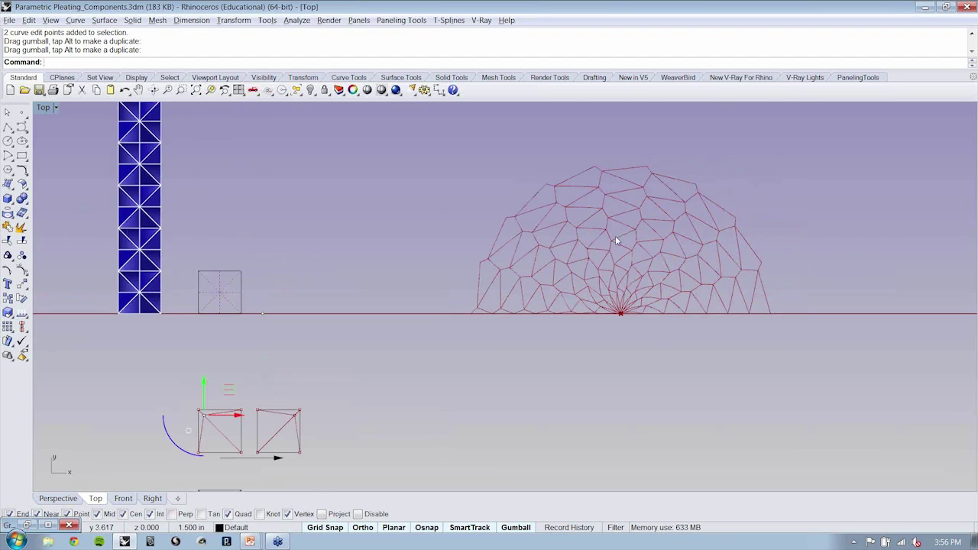
pyautogui.scroll(1, 616, 241)
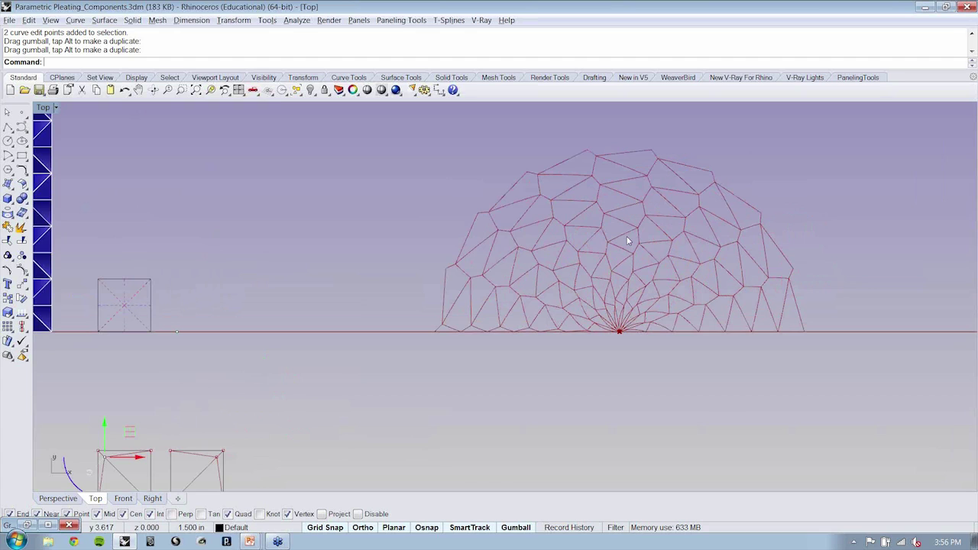
pyautogui.scroll(4, 688, 233)
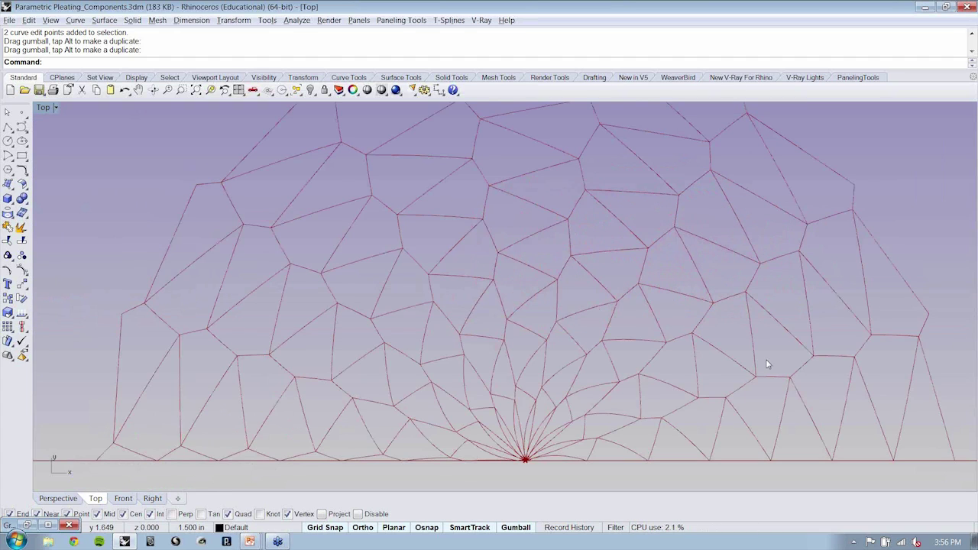
pyautogui.scroll(-1, 768, 365)
pyautogui.scroll(-1, 356, 325)
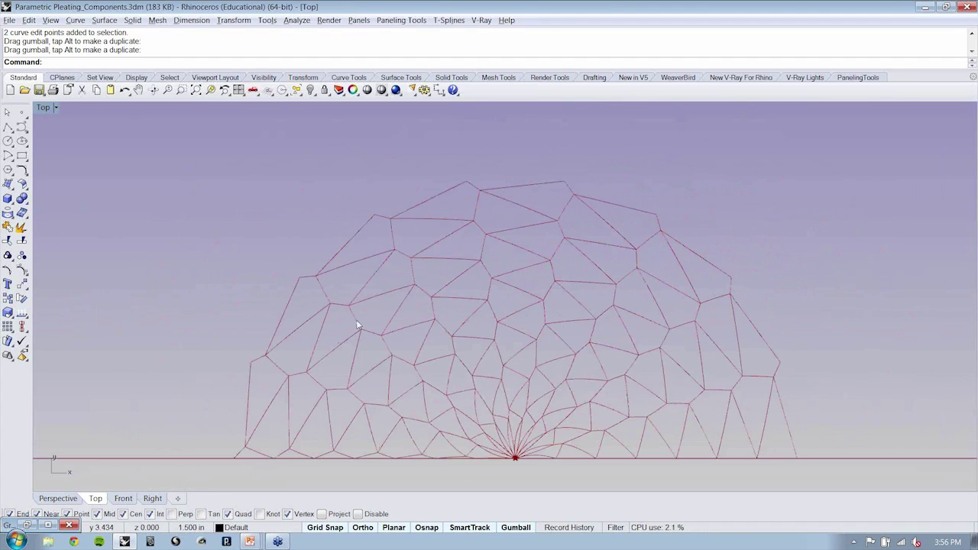
pyautogui.scroll(-1, 723, 340)
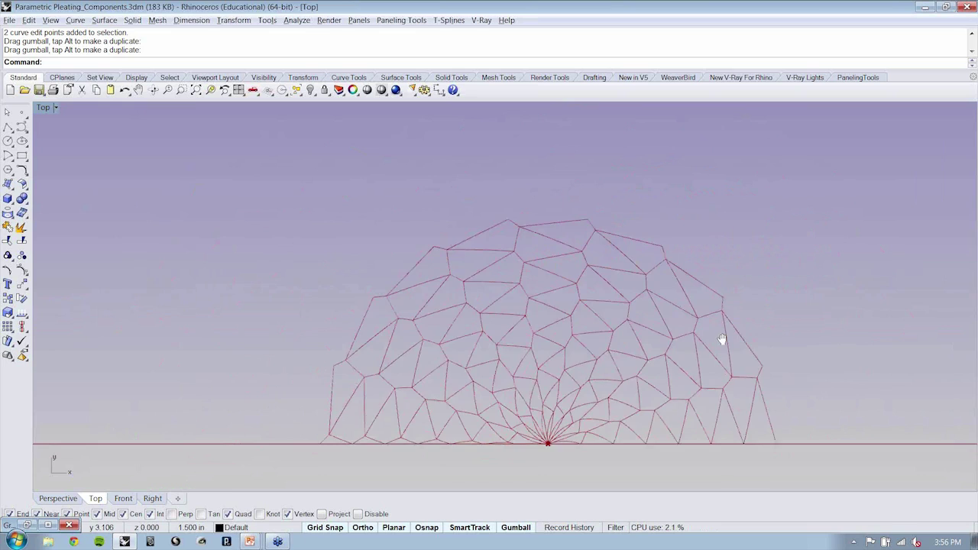
pyautogui.scroll(-2, 722, 339)
pyautogui.moveTo(630, 427); pyautogui.dragTo(681, 381, button='right')
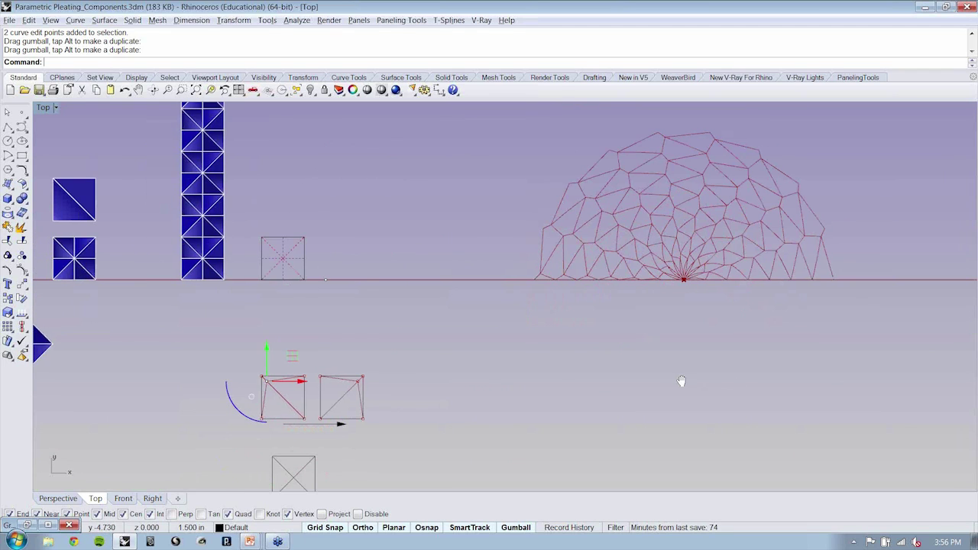
pyautogui.scroll(-2, 682, 381)
pyautogui.moveTo(589, 330); pyautogui.dragTo(596, 337, button='right')
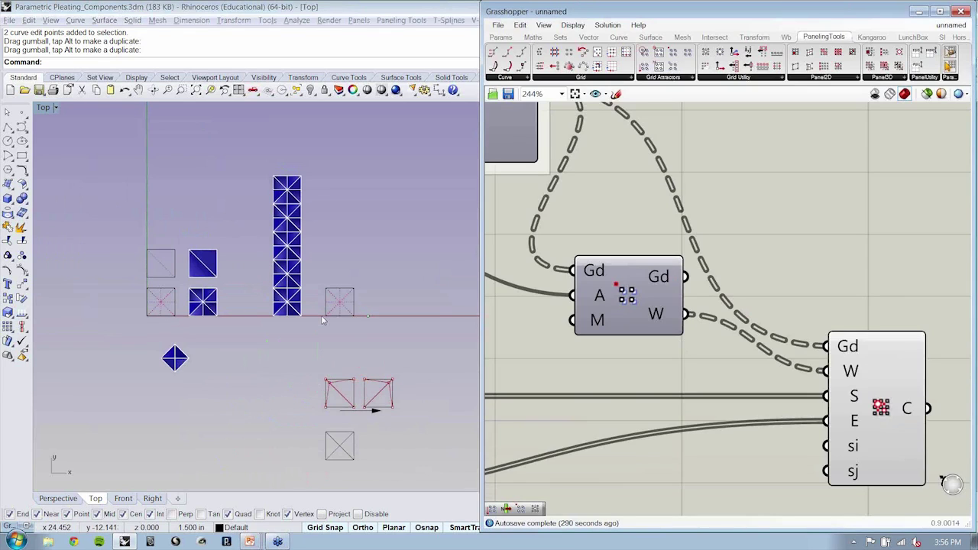
# Step: Switch to a maximised Grasshopper window and label the Point Attraction component's group "PT | Point Attraction"
pyautogui.press('super+Left')
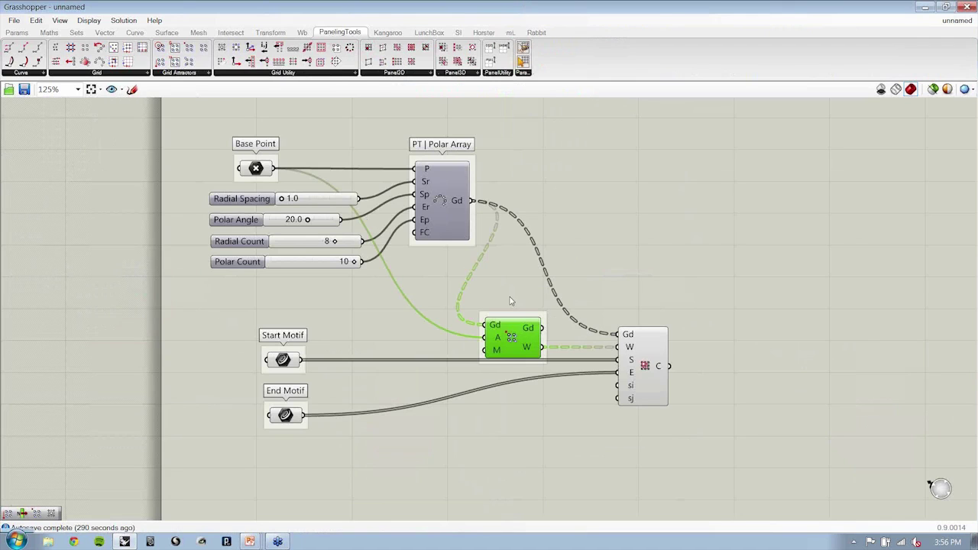
pyautogui.scroll(1, 511, 306)
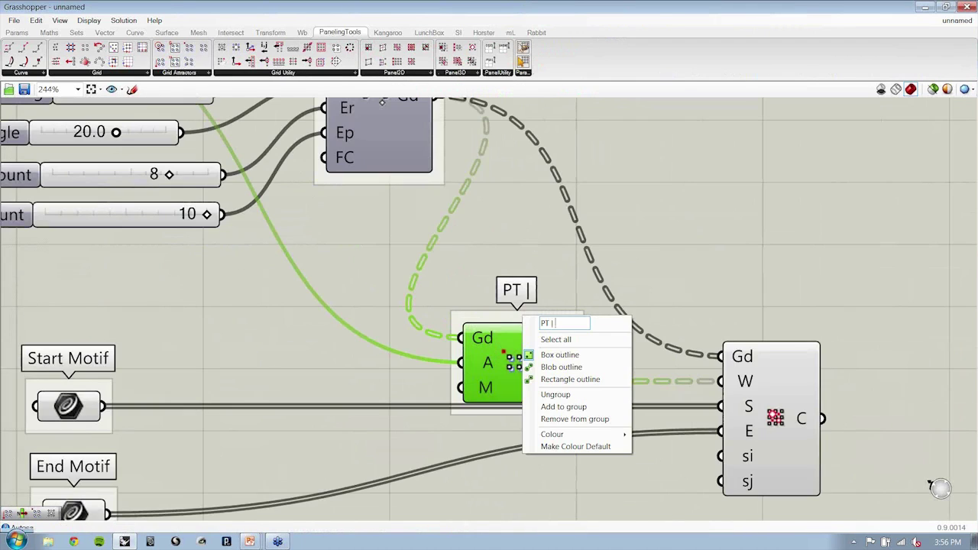
pyautogui.write('| Point A')
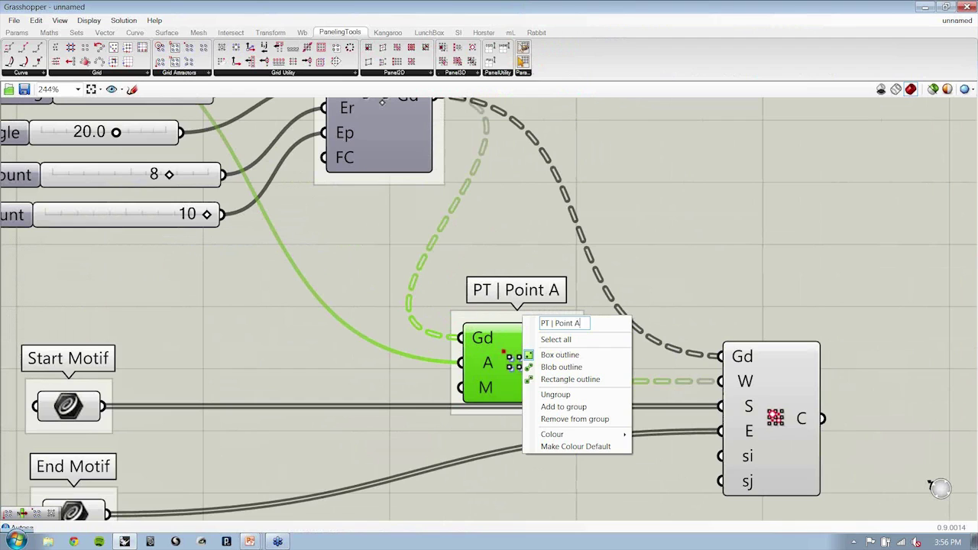
pyautogui.write('ttraction')
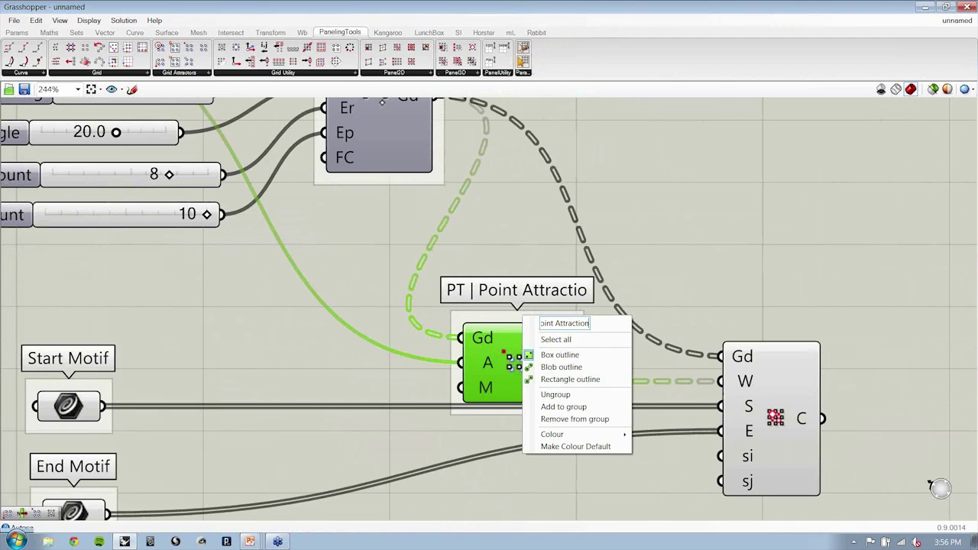
pyautogui.press('Return')
pyautogui.click(658, 276)
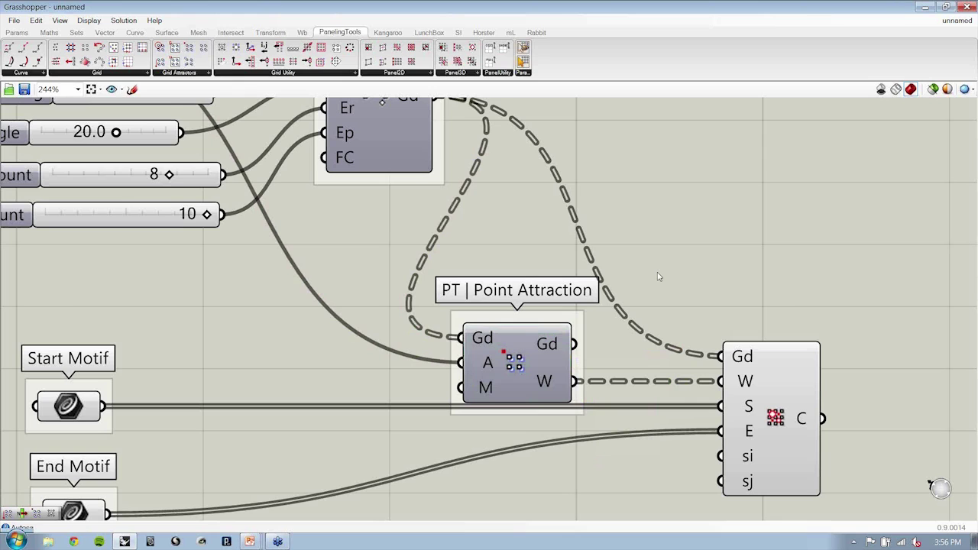
# Step: Group the 2D mean morphing component on its own and label the group "PT | Morph2DMean"
pyautogui.scroll(-2, 659, 277)
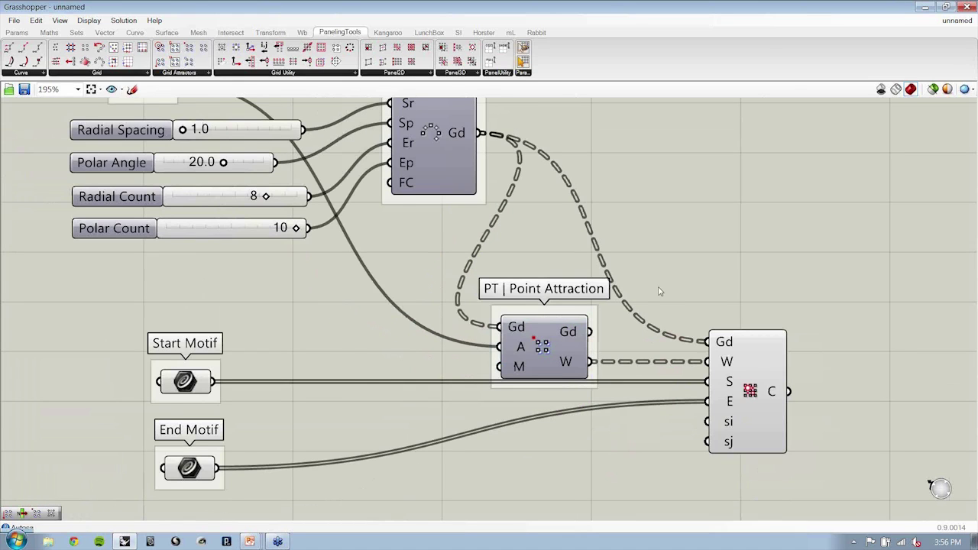
pyautogui.scroll(-2, 661, 291)
pyautogui.click(729, 388)
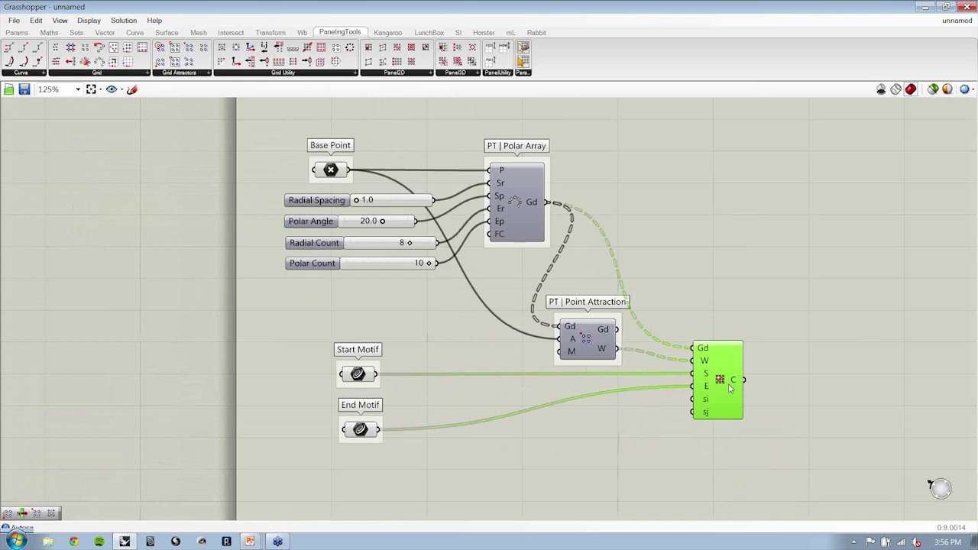
pyautogui.scroll(4, 730, 388)
pyautogui.rightClick(723, 294)
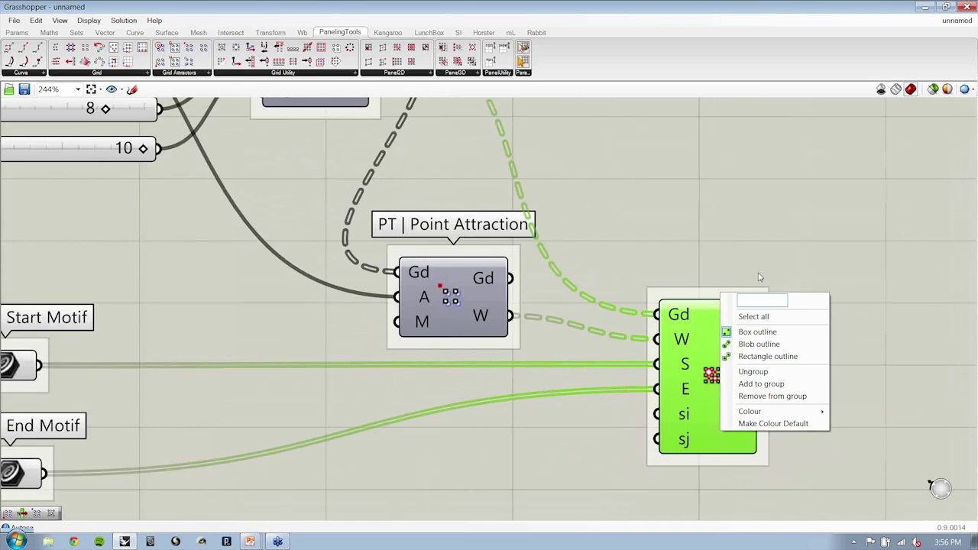
pyautogui.write('PT | Mor')
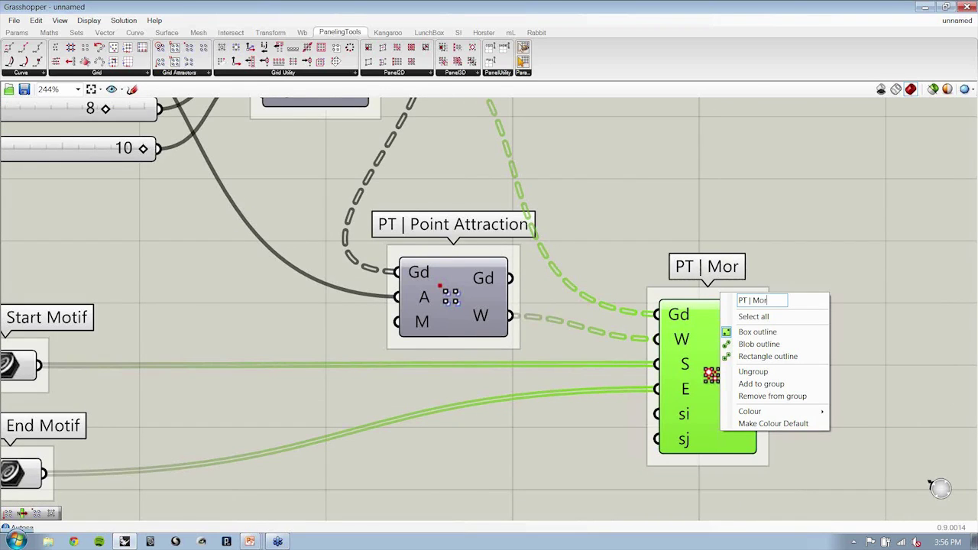
pyautogui.write('ph2D')
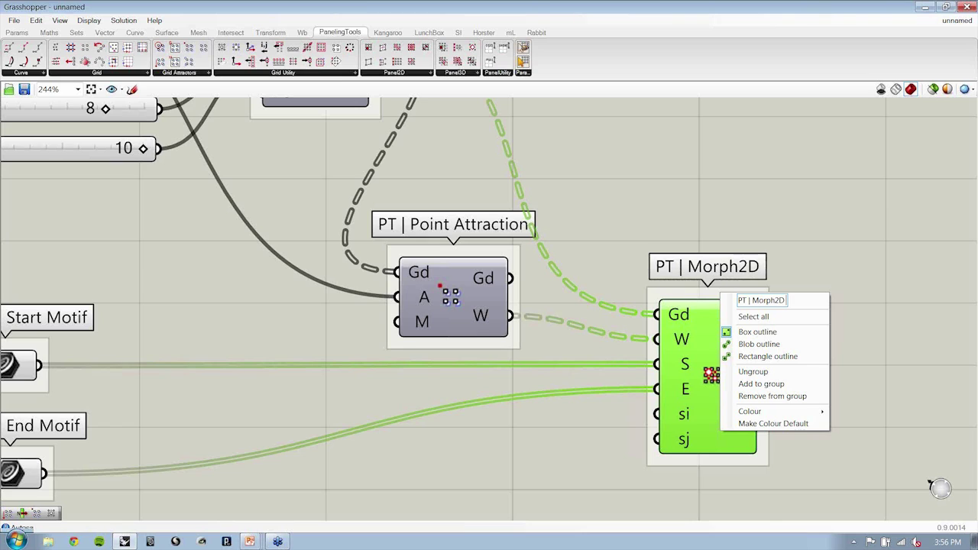
pyautogui.write('Mean')
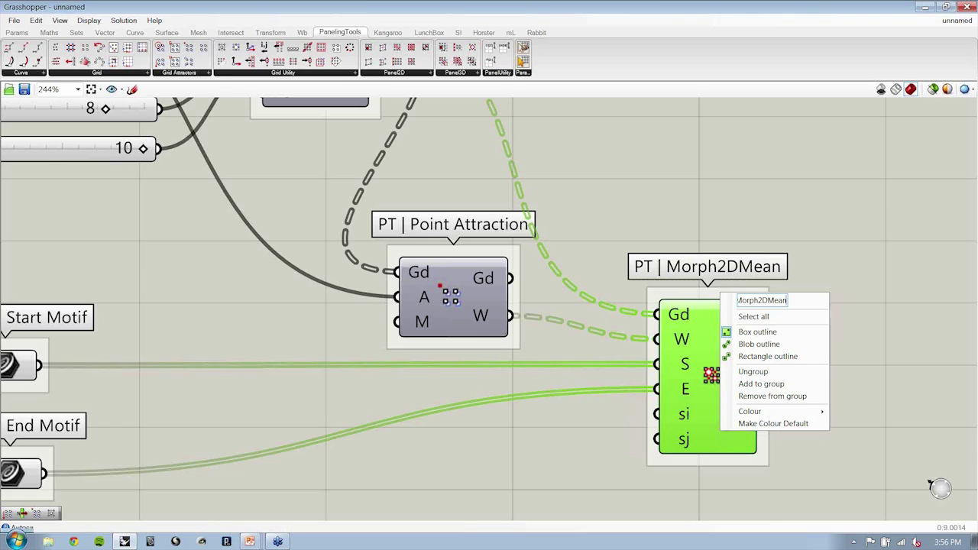
pyautogui.press('Return')
pyautogui.click(806, 203)
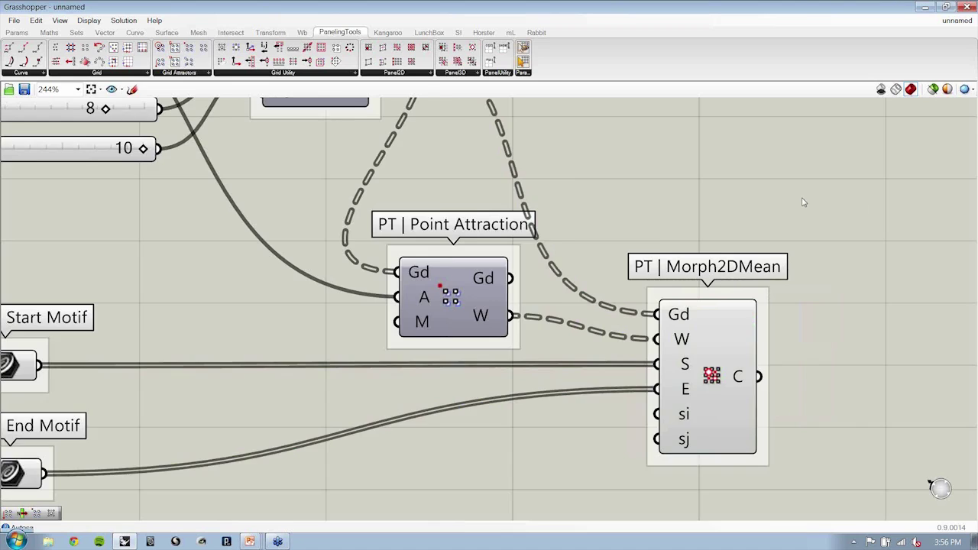
# Step: Restore the Grasshopper and Rhino windows side by side, with the morphed pattern centred in Rhino's Top view
pyautogui.scroll(-2, 803, 202)
pyautogui.scroll(-4, 794, 212)
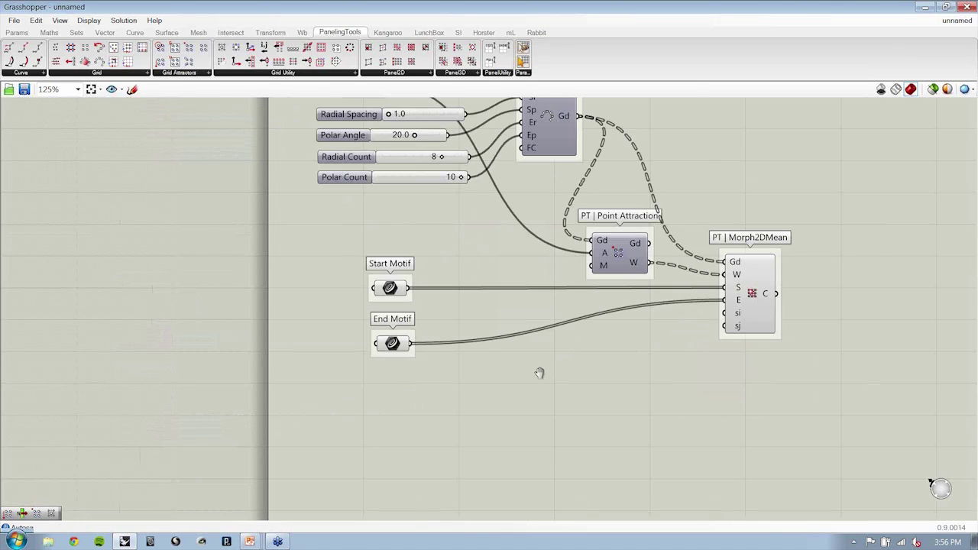
pyautogui.moveTo(540, 373); pyautogui.dragTo(516, 457, button='right')
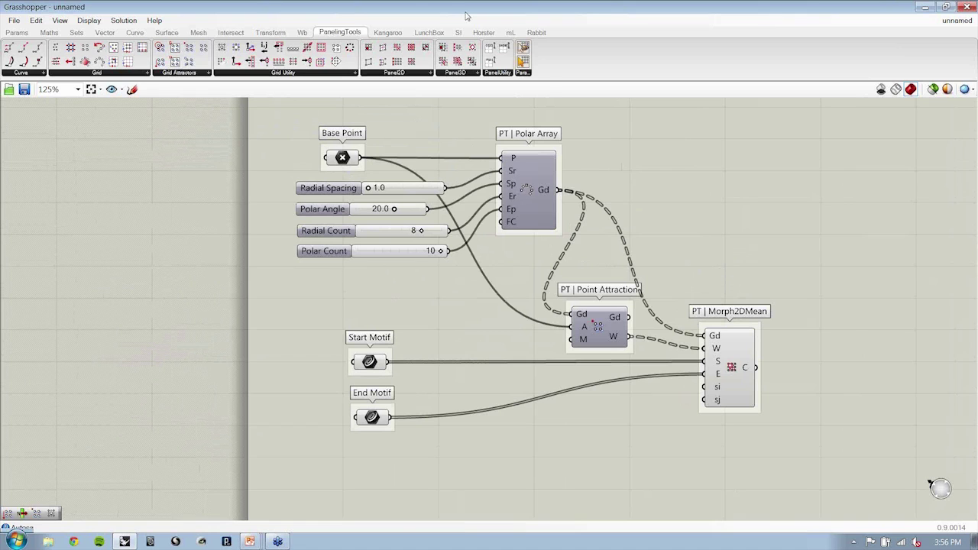
pyautogui.doubleClick(465, 11)
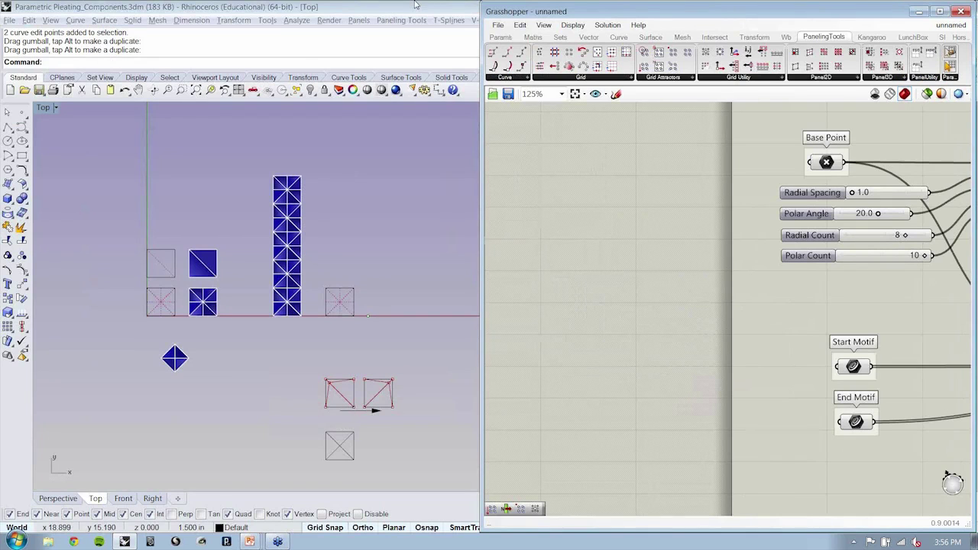
pyautogui.doubleClick(415, 5)
pyautogui.scroll(-3, 212, 332)
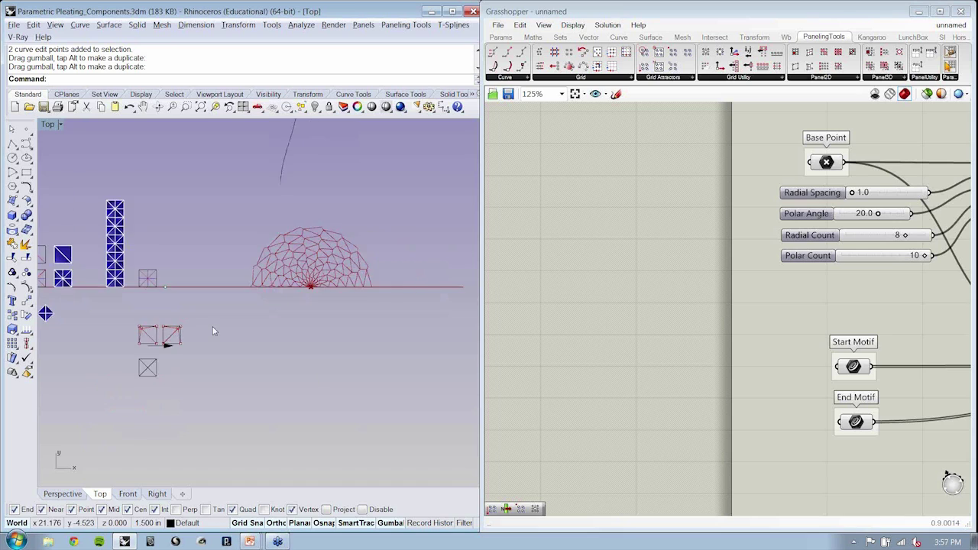
pyautogui.scroll(5, 132, 366)
pyautogui.moveTo(132, 365); pyautogui.dragTo(101, 384, button='right')
pyautogui.moveTo(230, 426); pyautogui.dragTo(174, 443, button='right')
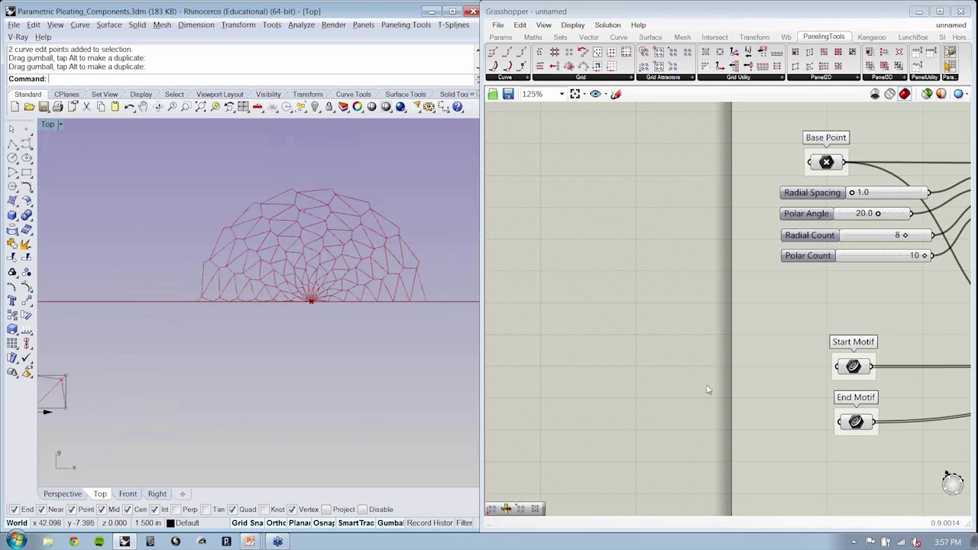
# Step: Start saving the Grasshopper definition, taking the file name 1-4B_PT-Panel Grid2D_Variable.gh from the Pre folder and returning to the Post folder
pyautogui.moveTo(896, 379); pyautogui.dragTo(894, 380, button='right')
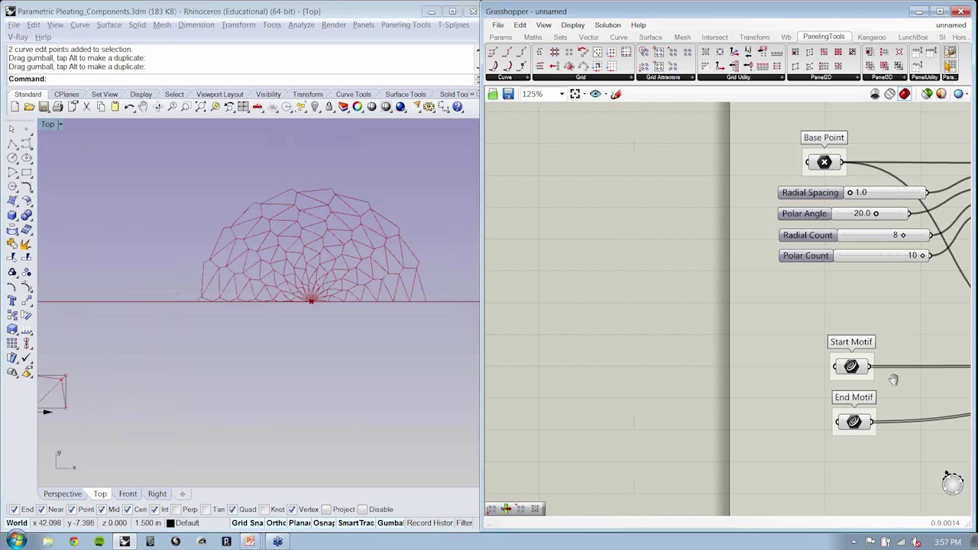
pyautogui.hotkey('ctrl', 's')
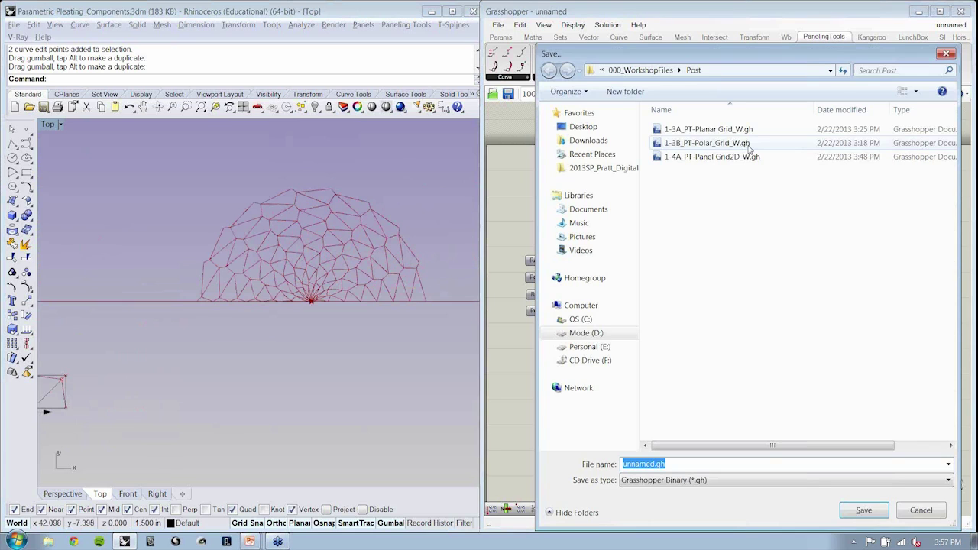
pyautogui.click(640, 70)
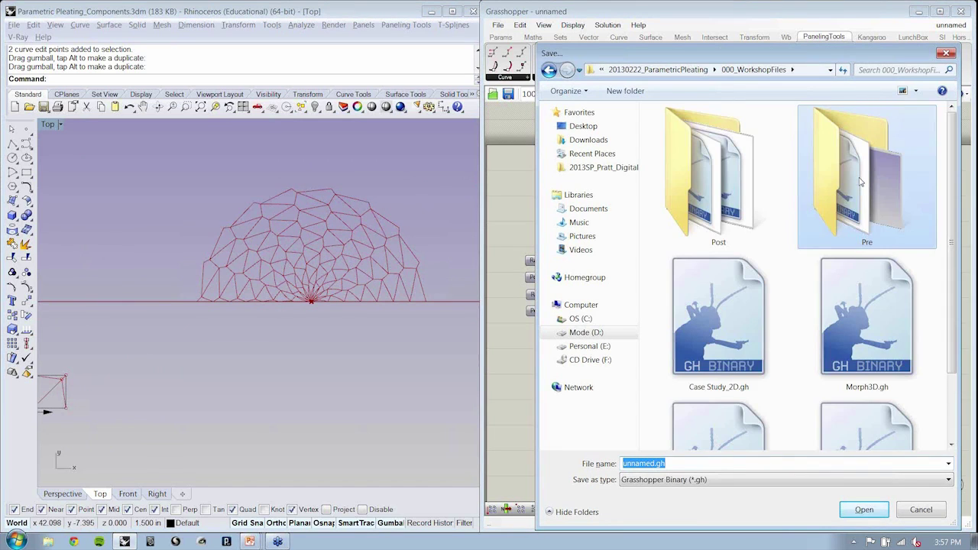
pyautogui.doubleClick(860, 181)
pyautogui.click(775, 183)
pyautogui.click(549, 69)
pyautogui.doubleClick(718, 180)
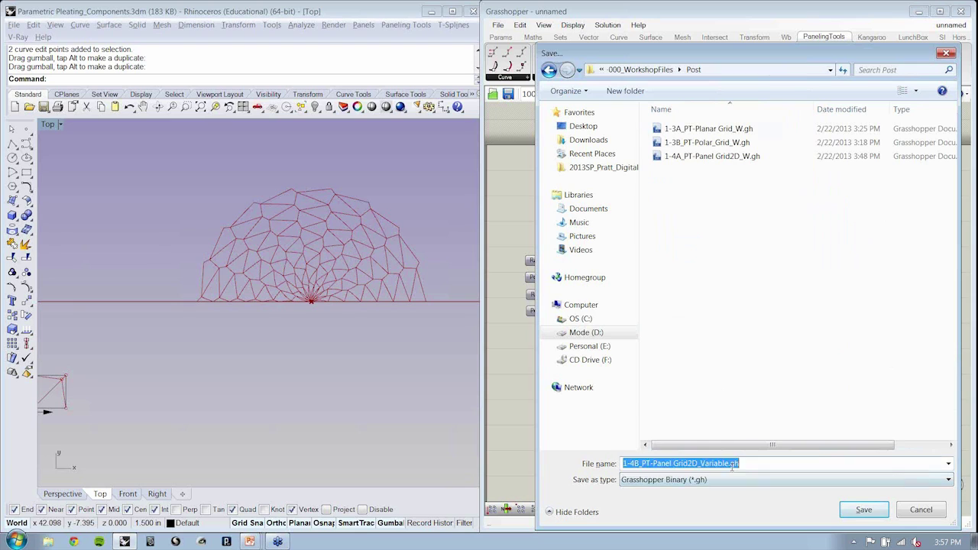
# Step: Replace the extension in the file name with _W and save the definition as 1-4B_PT-Panel Grid2D_Variable_W in the Post folder
pyautogui.click(732, 465)
pyautogui.press('BackSpace')
pyautogui.press('BackSpace')
pyautogui.press('BackSpace')
pyautogui.write('_W')
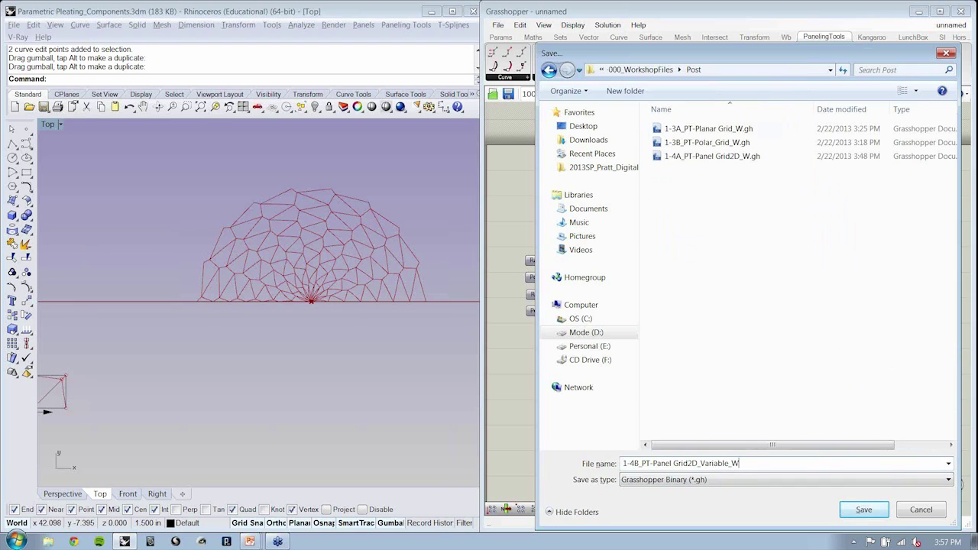
pyautogui.press('Return')
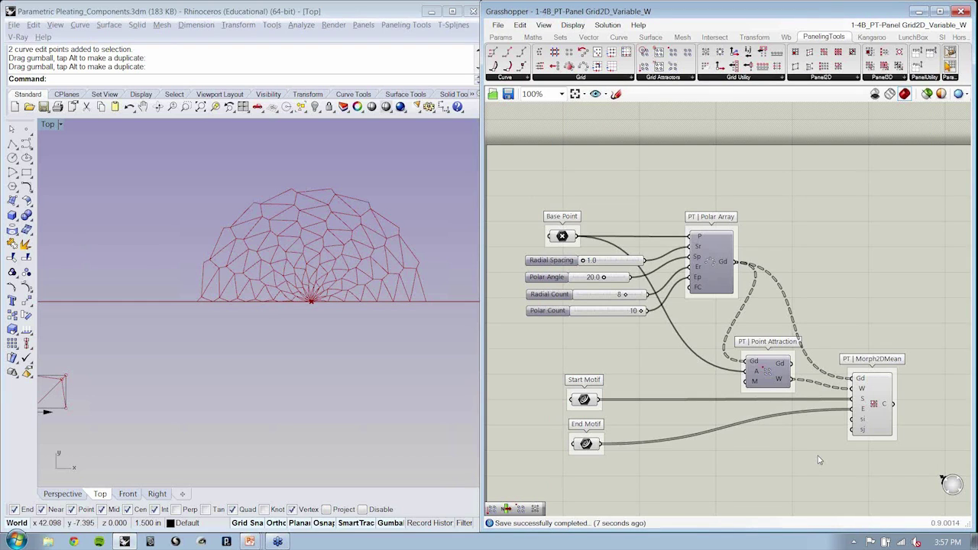
# Step: Close the leftover 1-3B_PT-Polar_Grid_W definition in Grasshopper and bring all the Rhino geometry into view
pyautogui.click(891, 26)
pyautogui.click(927, 104)
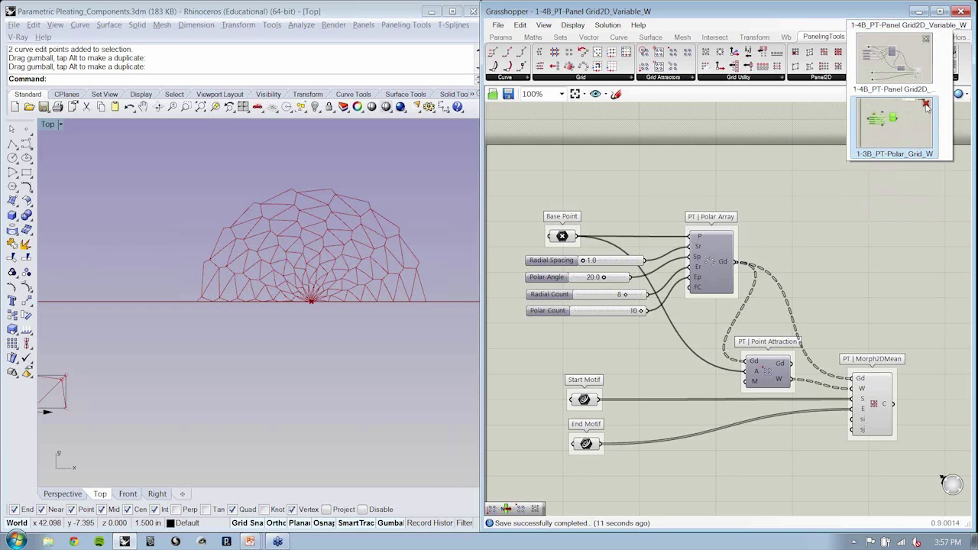
pyautogui.click(926, 105)
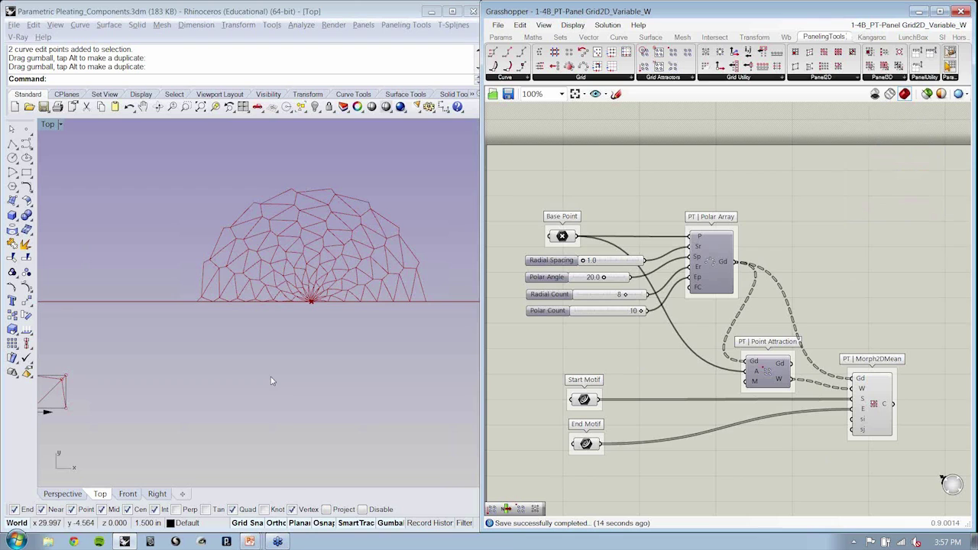
pyautogui.moveTo(277, 375); pyautogui.dragTo(291, 368, button='right')
pyautogui.scroll(-3, 322, 388)
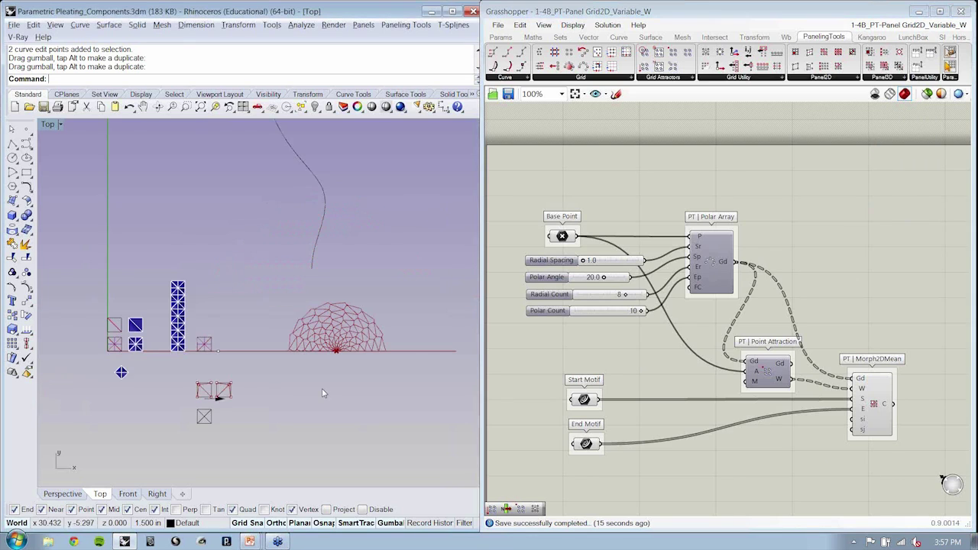